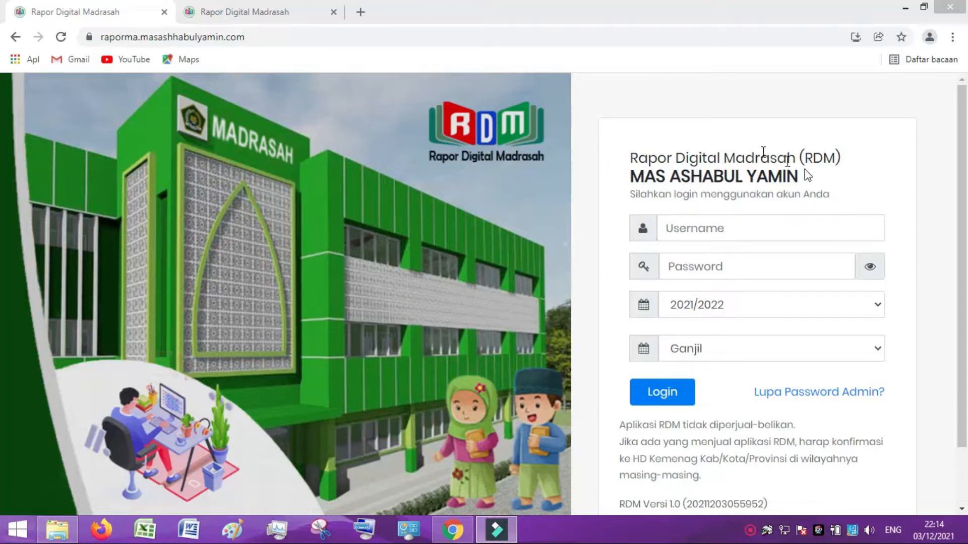
# Log in to the MAS ASHABUL YAMIN teacher account using the teacher's NUPTK and password.
pyautogui.click(223, 15)
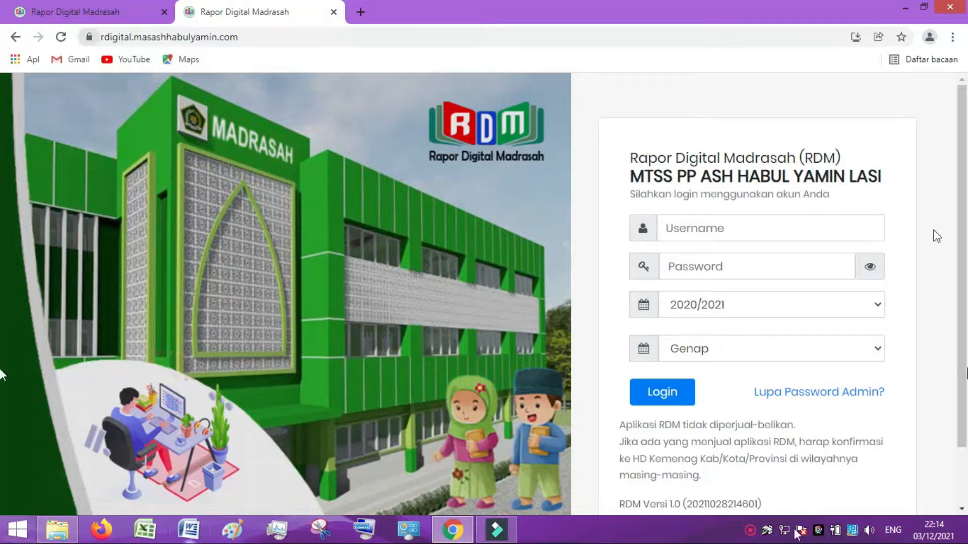
pyautogui.click(104, 16)
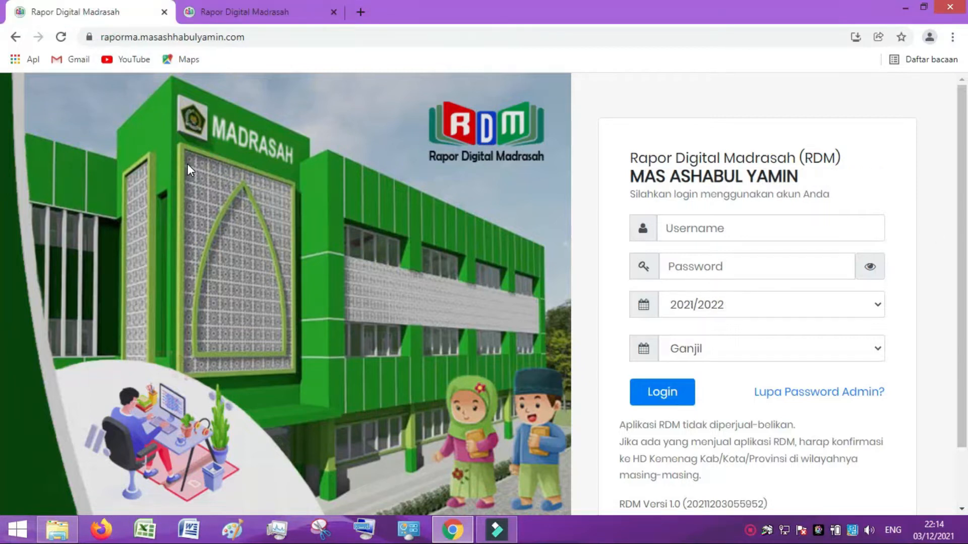
pyautogui.click(686, 228)
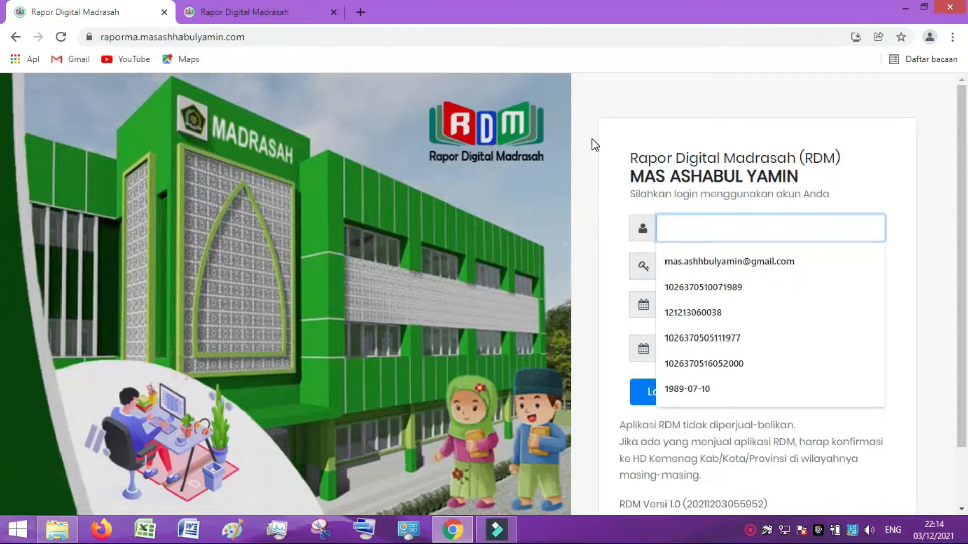
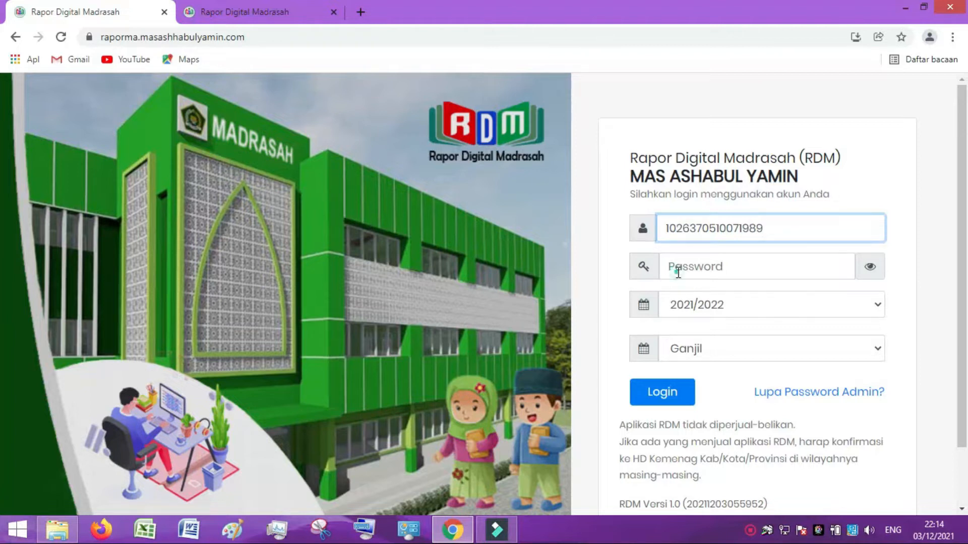
pyautogui.click(676, 267)
pyautogui.write('•••••')
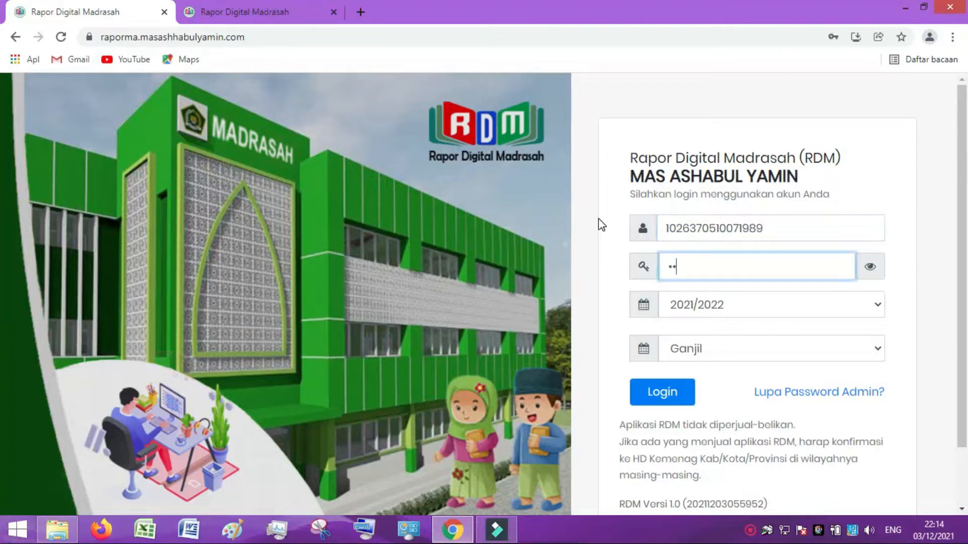
pyautogui.write('•')
pyautogui.click(641, 395)
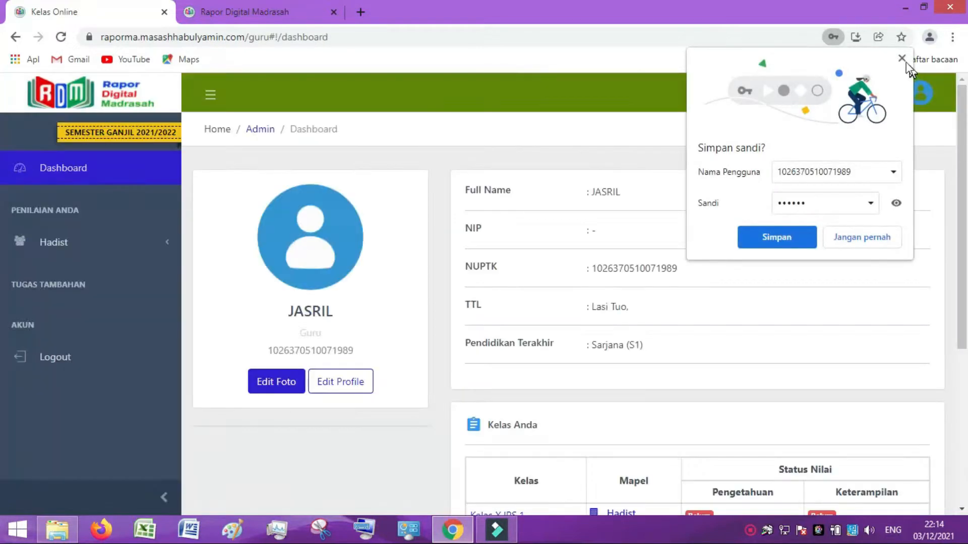
# Dismiss Chrome's 'Simpan sandi?' password prompt and check the dashboard's class list.
pyautogui.click(901, 59)
pyautogui.scroll(-4, 341, 357)
pyautogui.scroll(4, 359, 357)
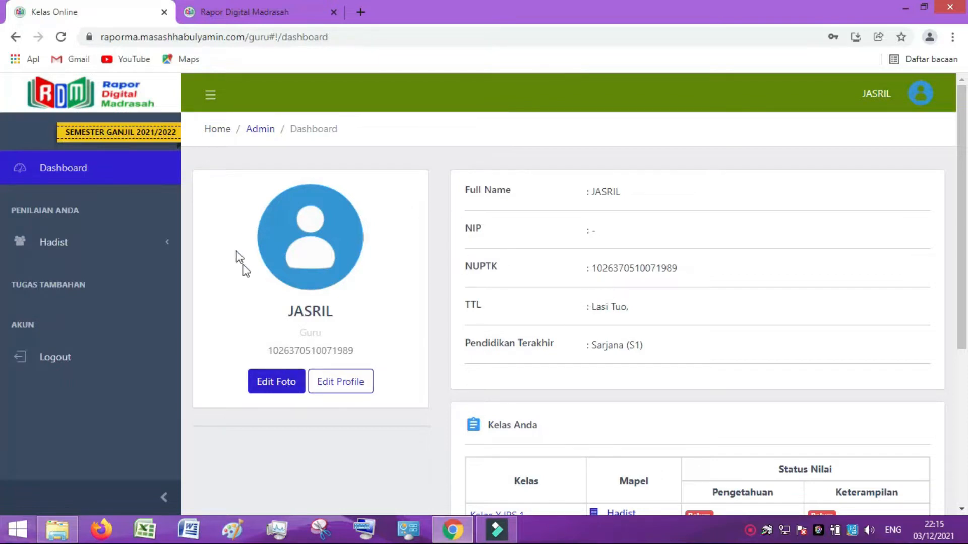
# Upload the jsr image from the Downloads folder as the teacher's profile photo.
pyautogui.click(273, 388)
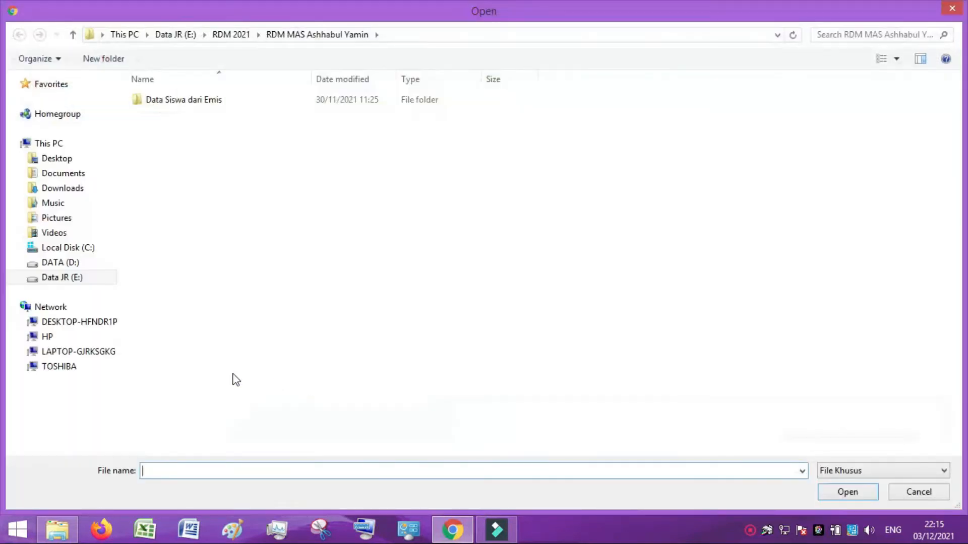
pyautogui.click(65, 188)
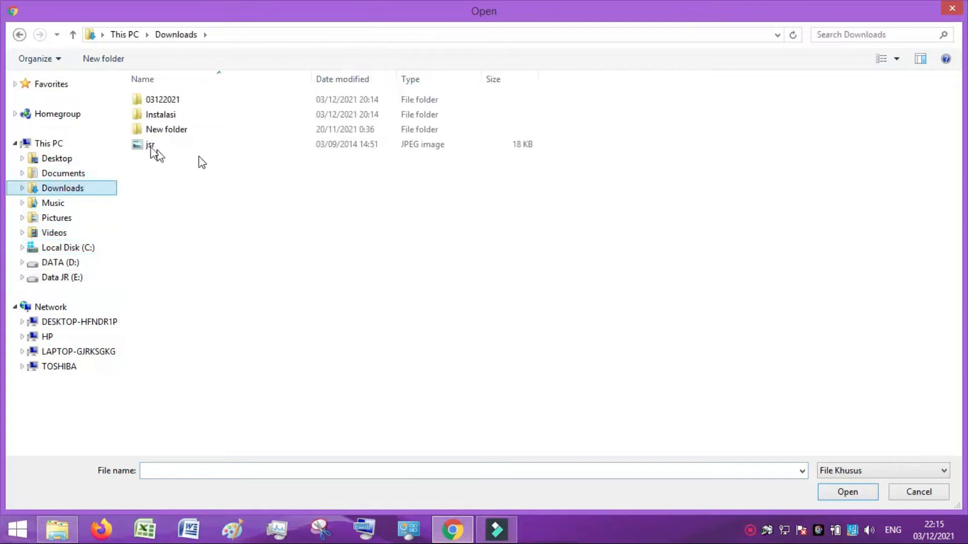
pyautogui.click(143, 143)
pyautogui.click(844, 486)
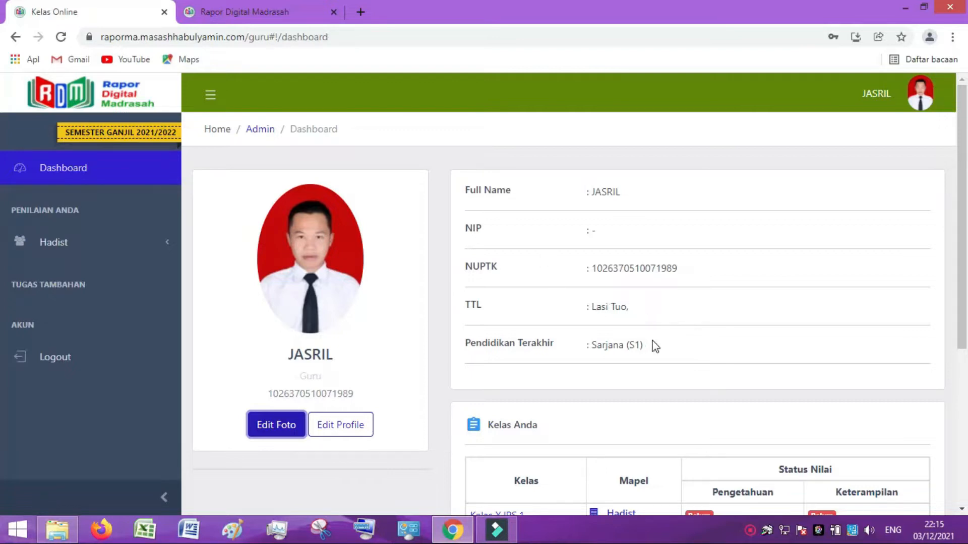
# Append ', S.PdI' to the teacher's name in the profile editor.
pyautogui.click(340, 424)
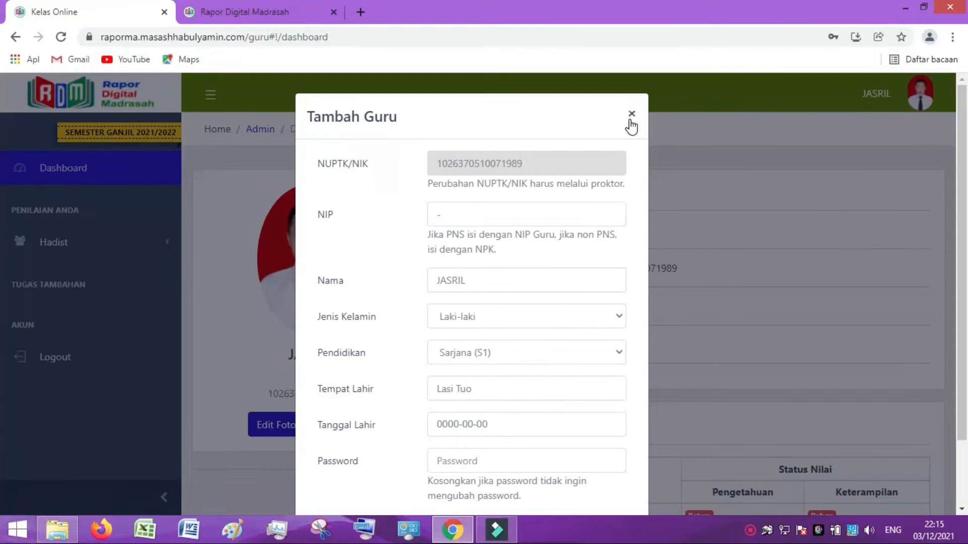
pyautogui.click(474, 284)
pyautogui.write(', S')
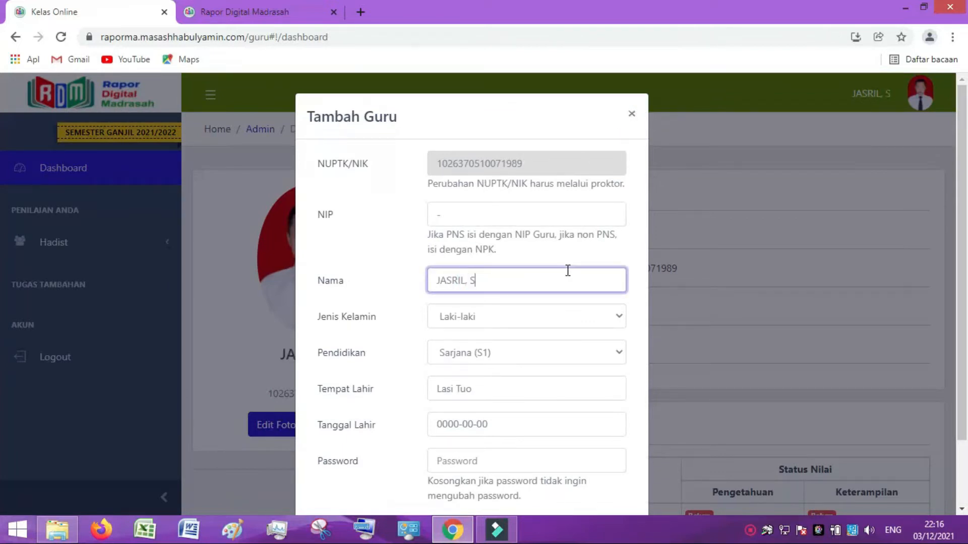
pyautogui.write('.PdI')
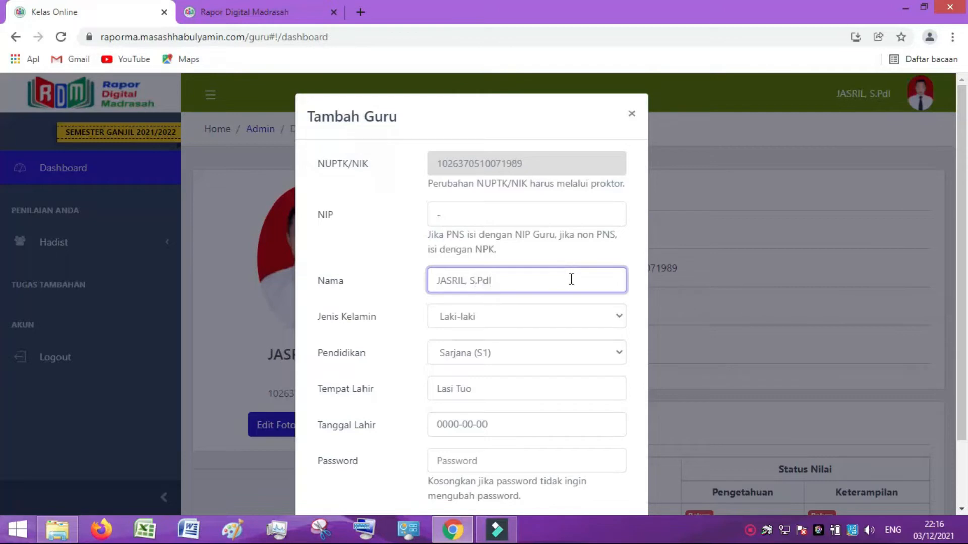
# Replace Tanggal Lahir with the suggested 1989 birth date and save the profile.
pyautogui.scroll(-2, 529, 360)
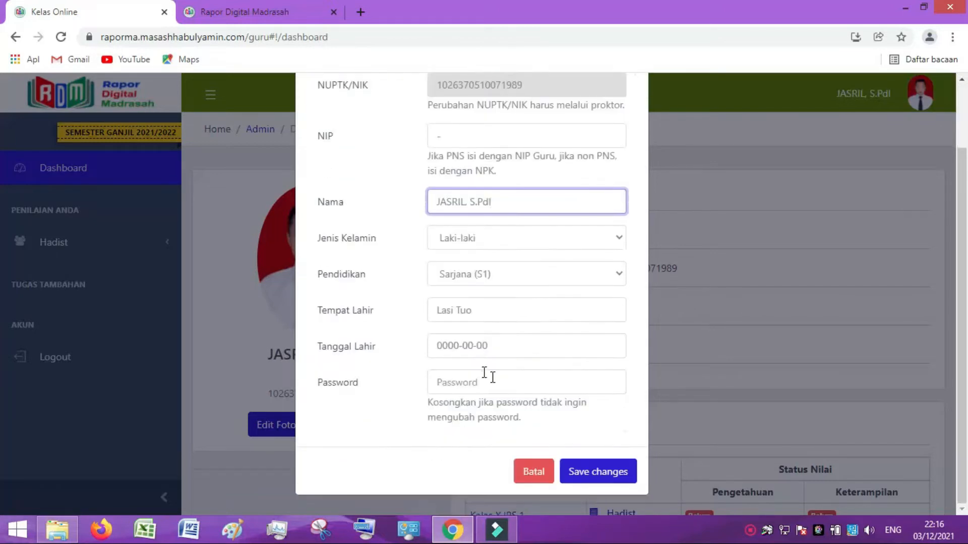
pyautogui.click(498, 350)
pyautogui.moveTo(499, 350); pyautogui.dragTo(404, 347)
pyautogui.write('1989')
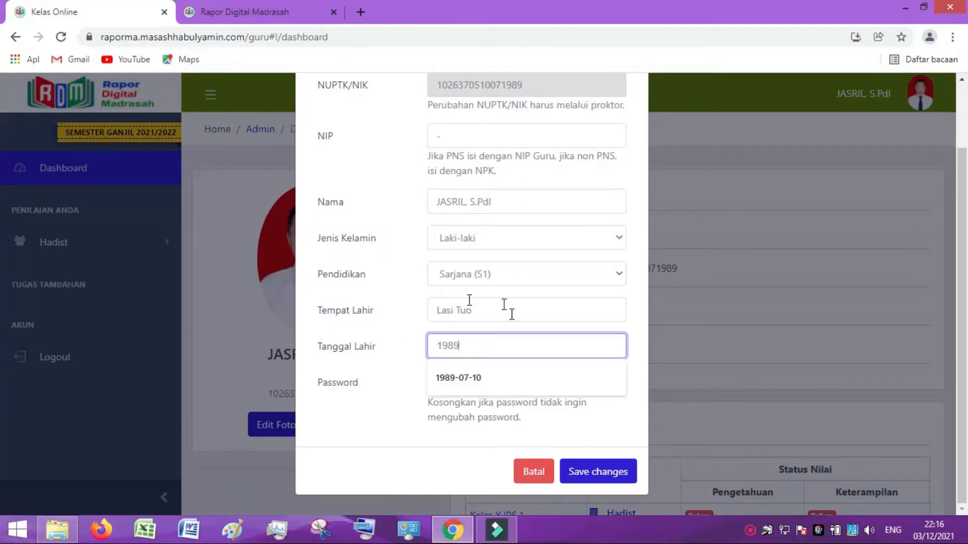
pyautogui.click(464, 377)
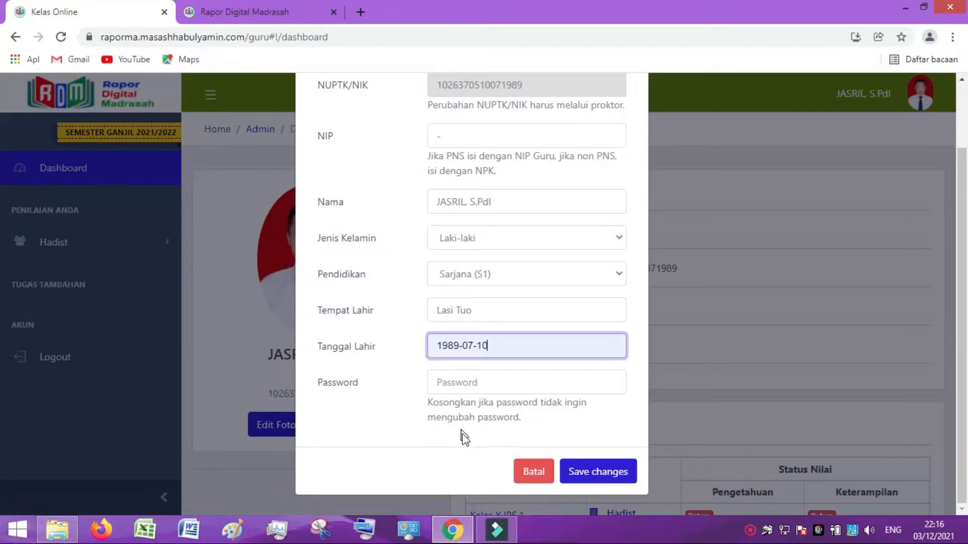
pyautogui.click(582, 471)
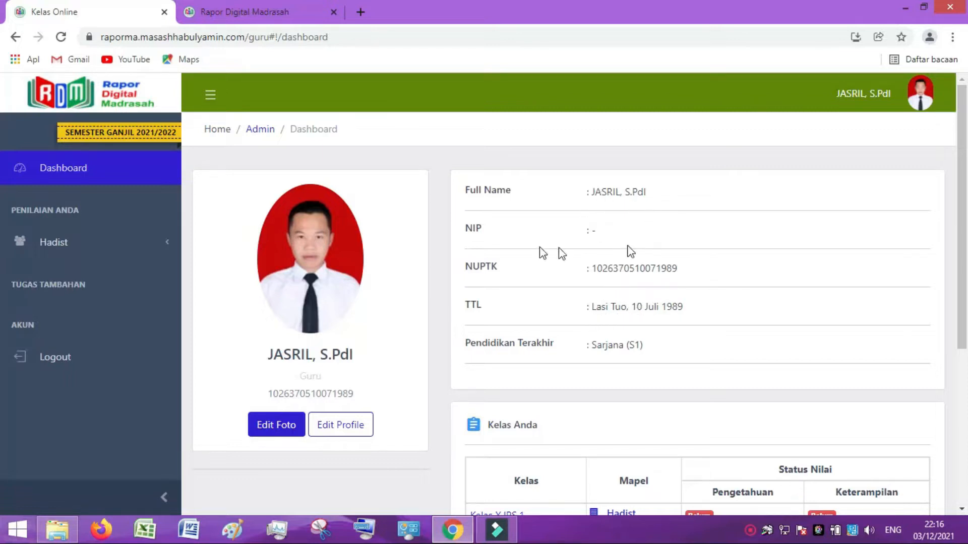
pyautogui.scroll(-5, 558, 293)
pyautogui.scroll(4, 585, 318)
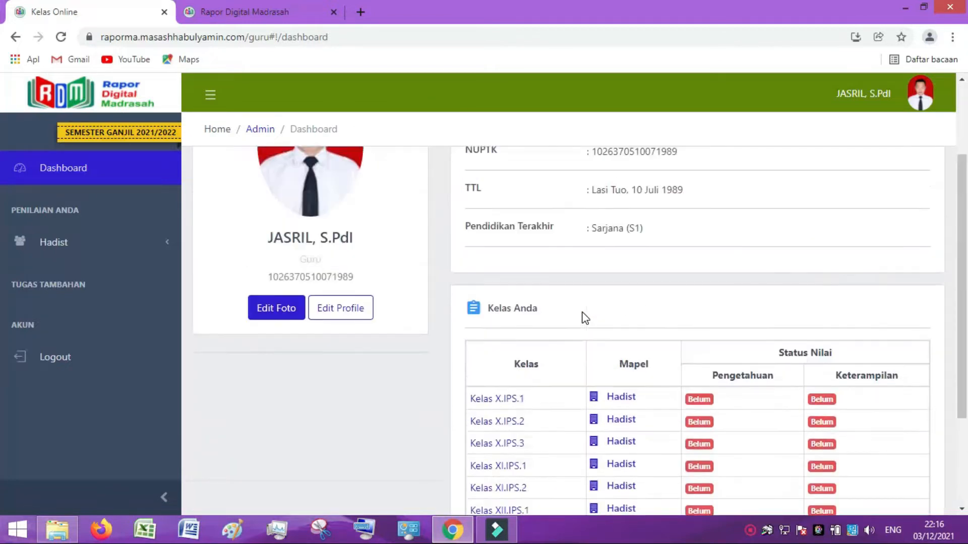
pyautogui.scroll(-3, 584, 317)
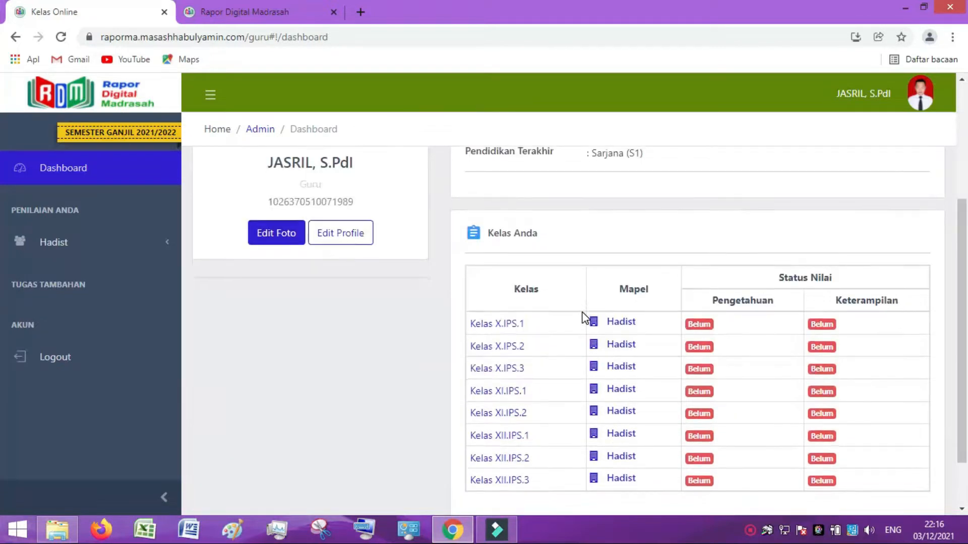
pyautogui.scroll(-2, 583, 317)
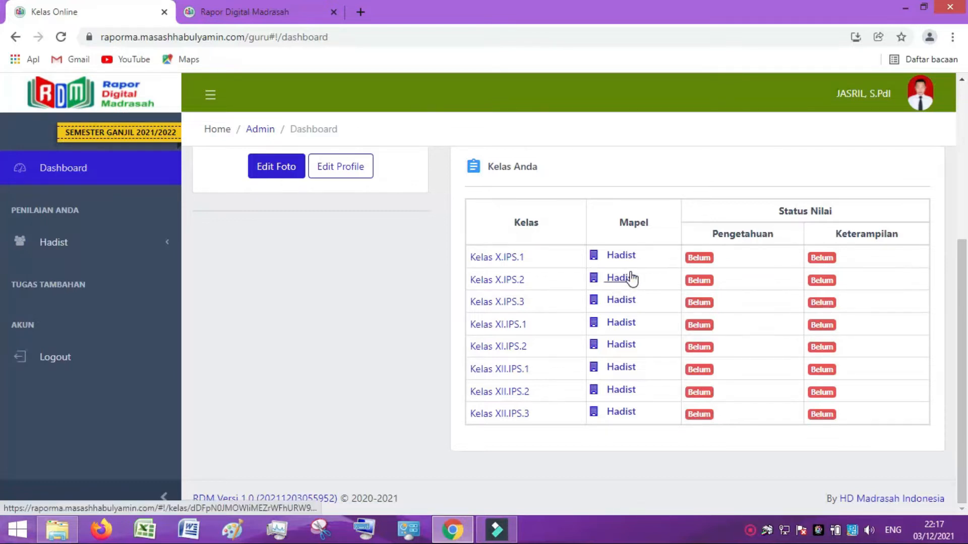
# Open the Kelas X.IPS.1 Hadist page and browse its Siswa Mapel student table.
pyautogui.click(624, 258)
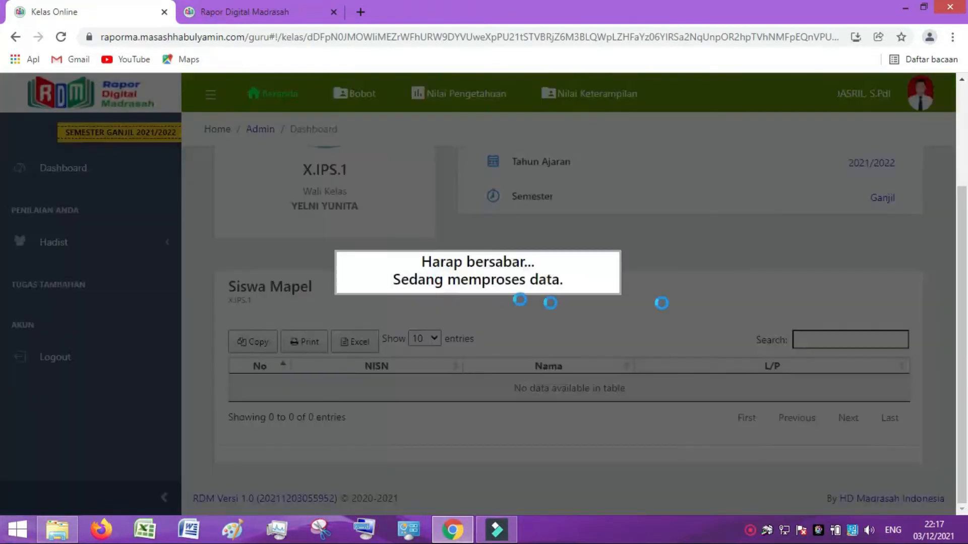
pyautogui.scroll(7, 571, 372)
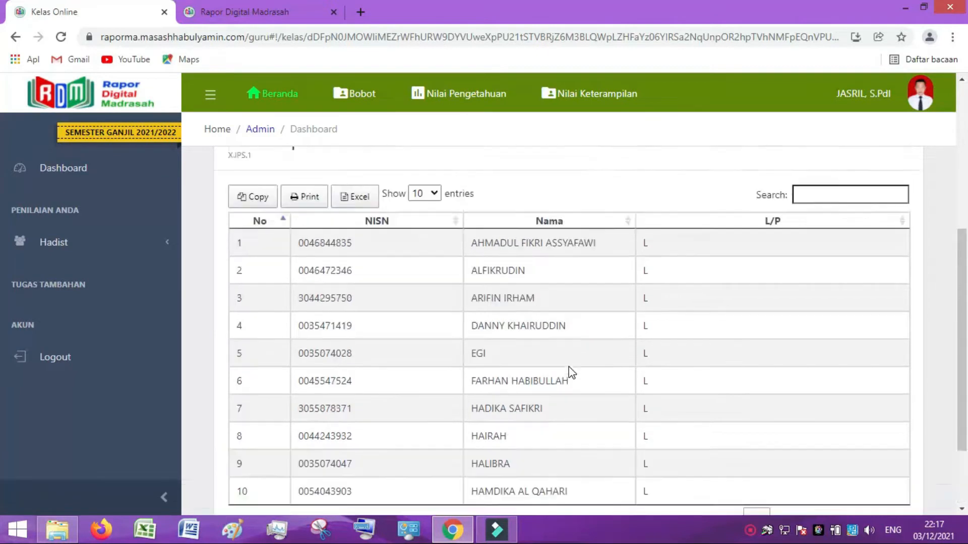
pyautogui.scroll(1, 531, 369)
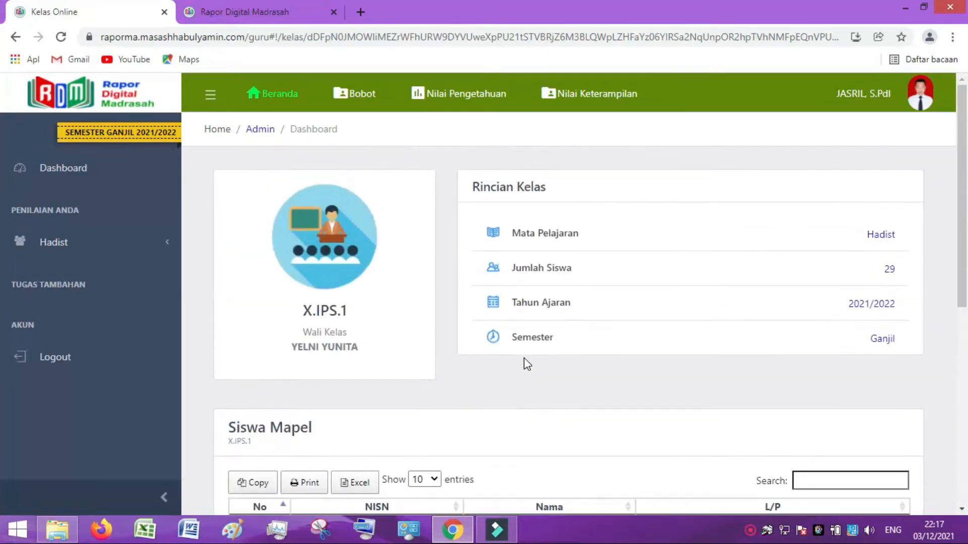
pyautogui.scroll(-6, 610, 331)
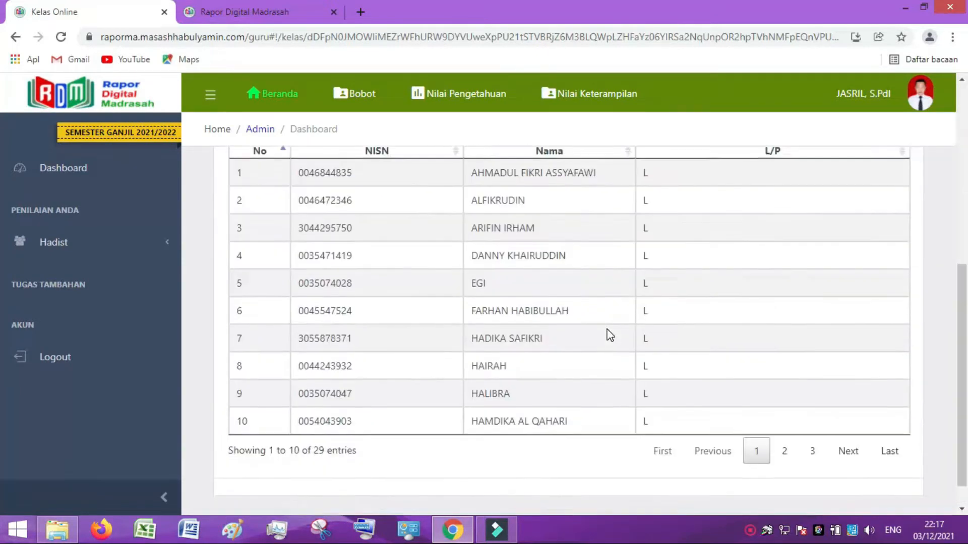
pyautogui.scroll(6, 610, 335)
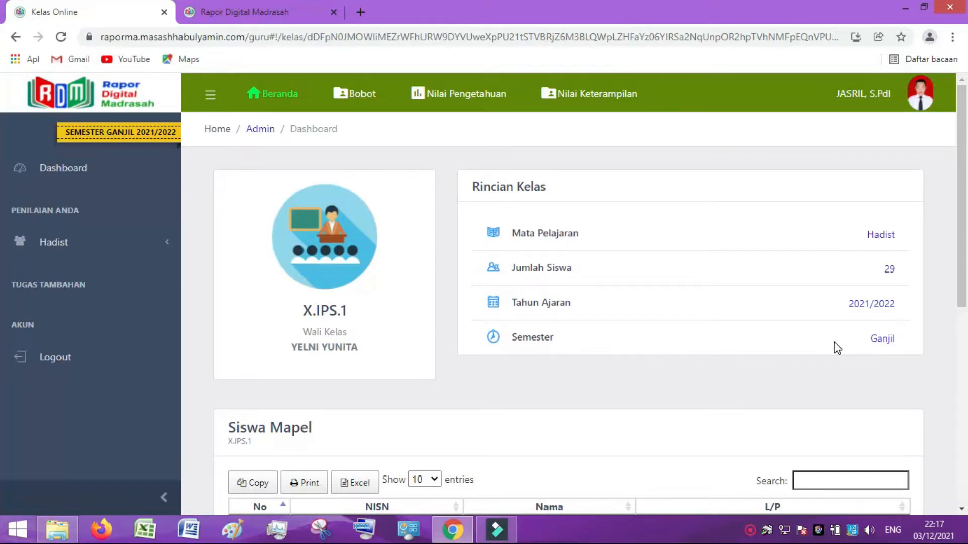
pyautogui.scroll(-1, 525, 392)
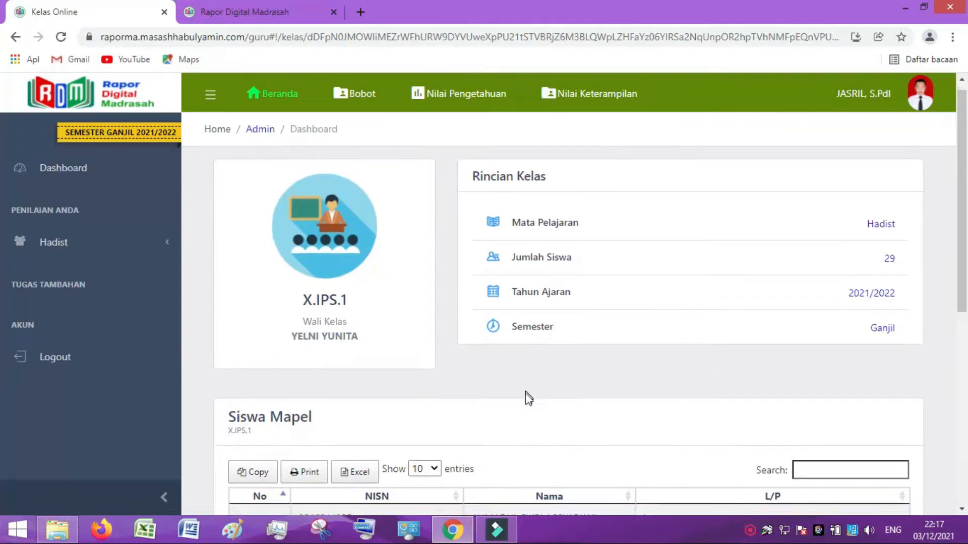
pyautogui.scroll(-5, 528, 398)
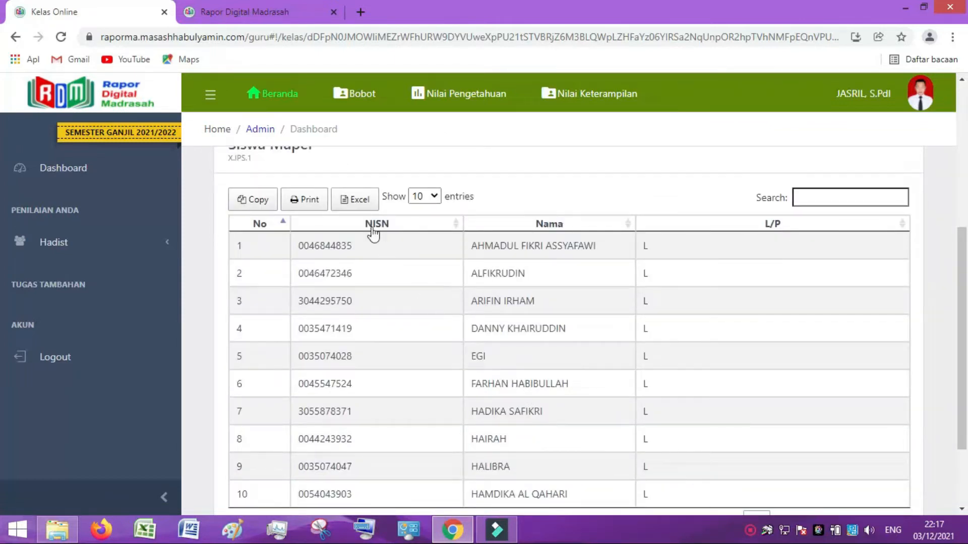
pyautogui.scroll(-2, 455, 313)
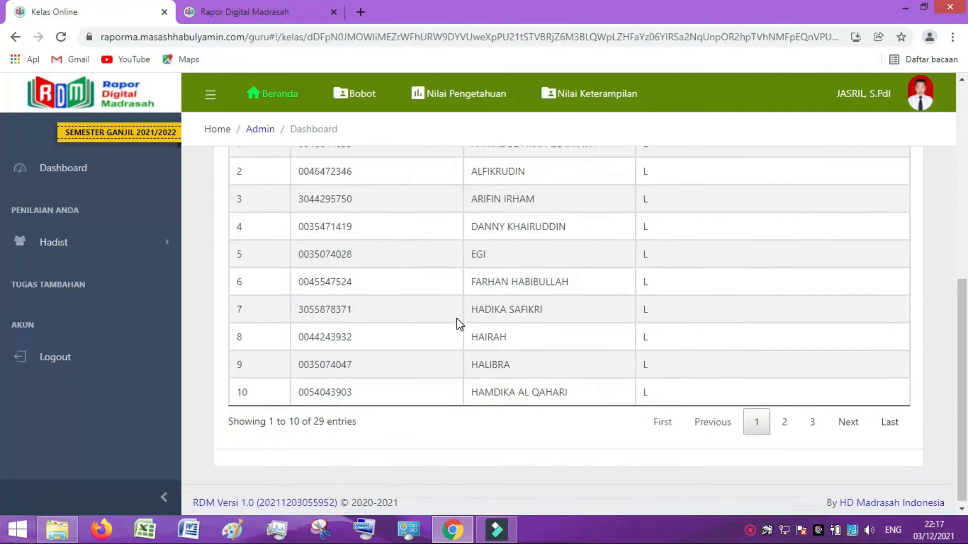
pyautogui.scroll(7, 458, 313)
# Show 50 entries per page so all 29 X.IPS.1 students appear, then review them.
pyautogui.click(434, 445)
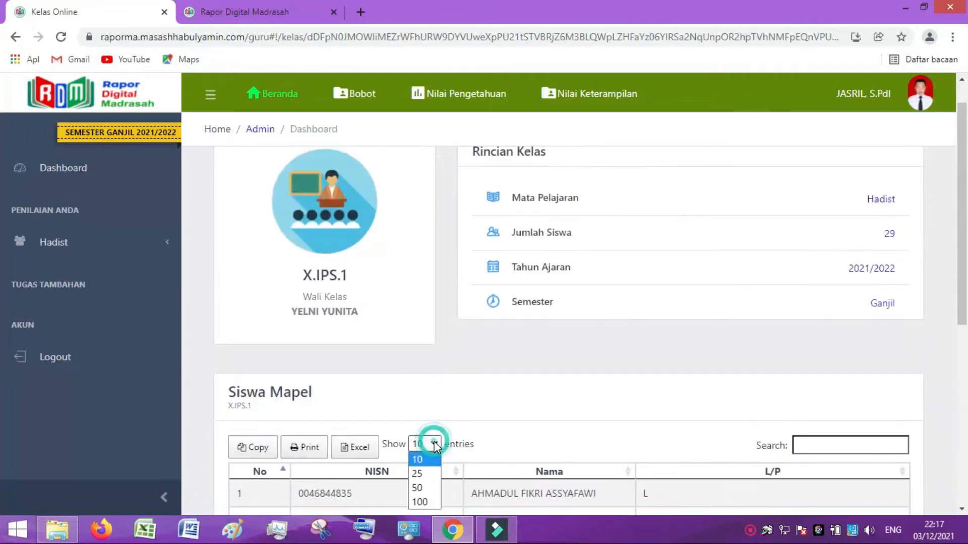
pyautogui.click(425, 489)
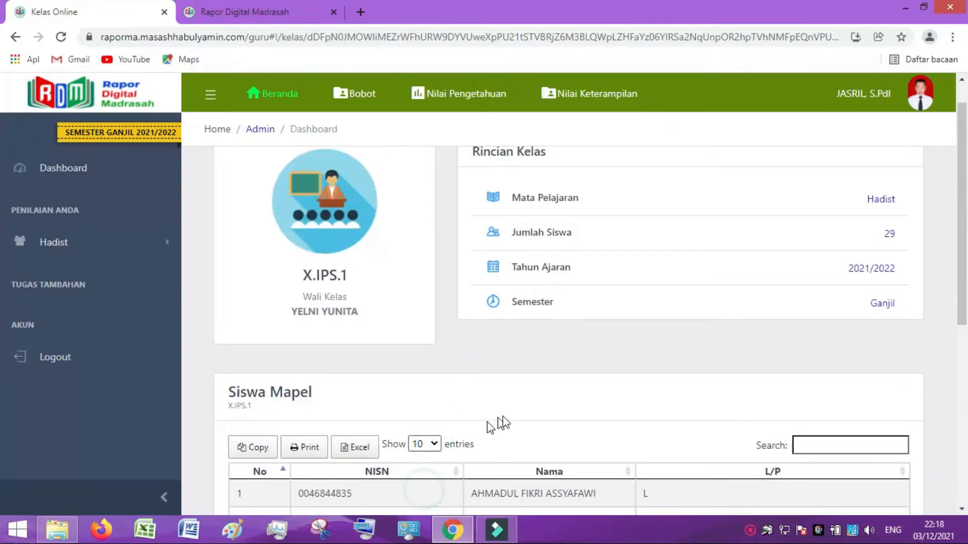
pyautogui.scroll(-5, 508, 420)
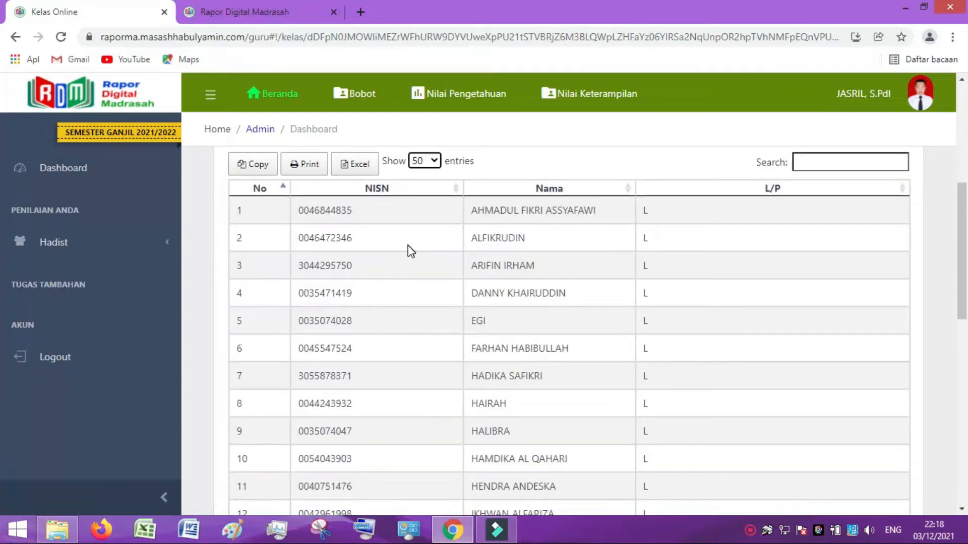
pyautogui.scroll(-10, 441, 255)
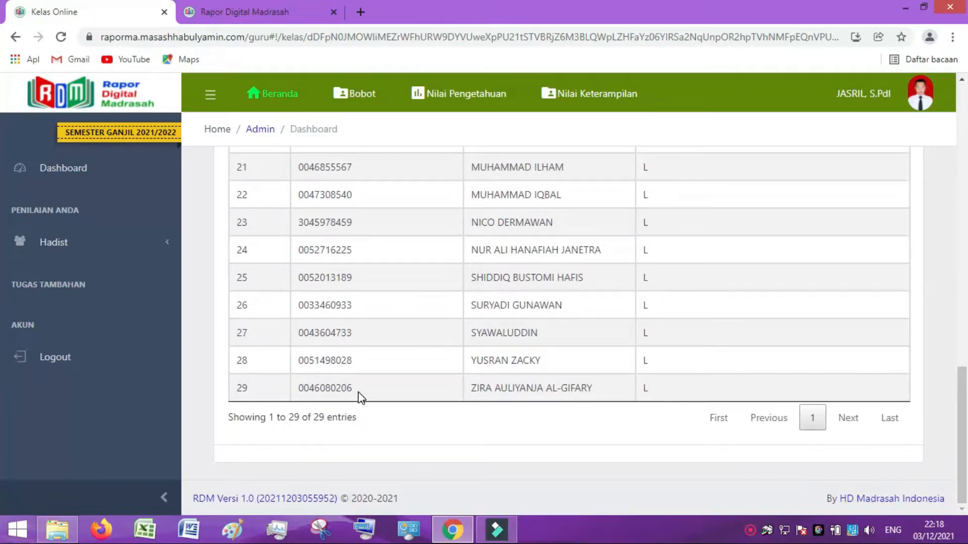
pyautogui.scroll(7, 358, 393)
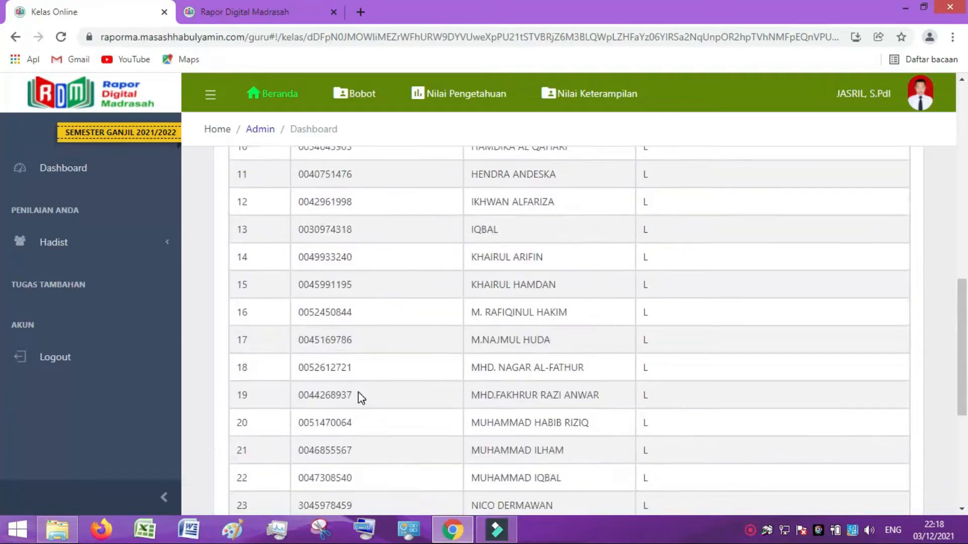
pyautogui.scroll(3, 358, 391)
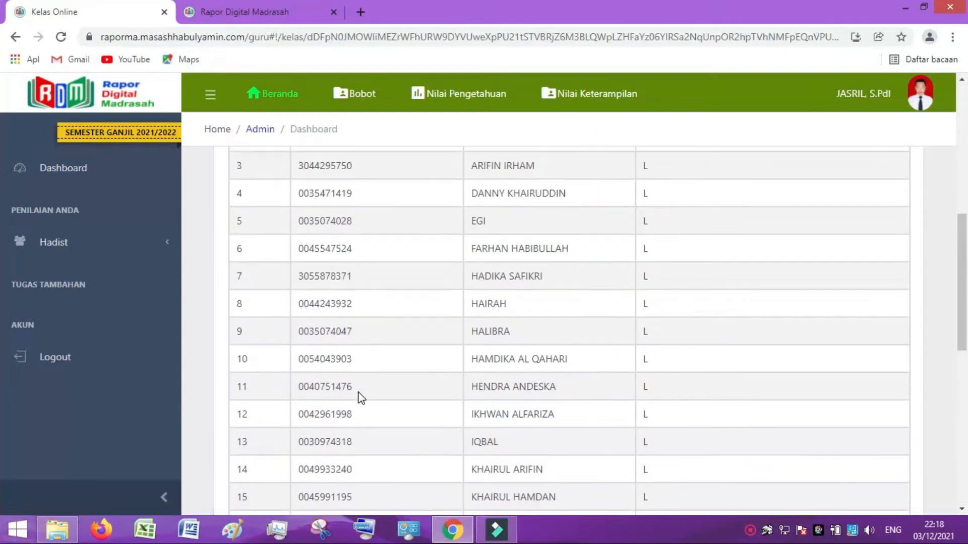
pyautogui.scroll(3, 359, 396)
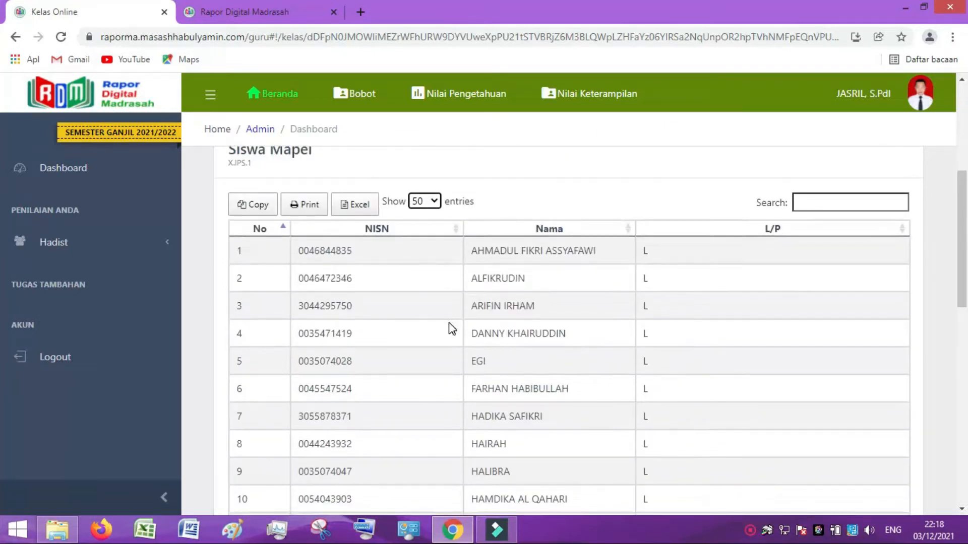
pyautogui.scroll(-9, 452, 329)
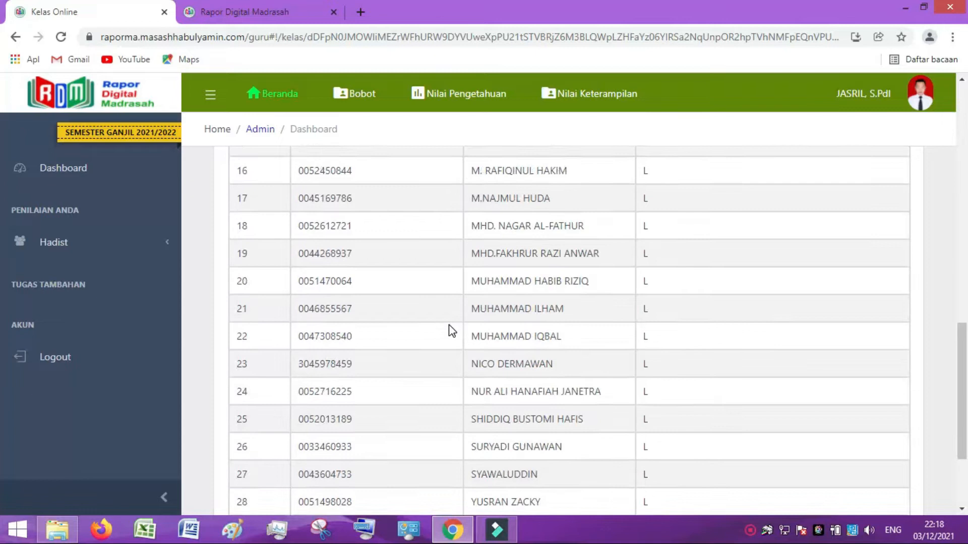
pyautogui.scroll(-3, 452, 330)
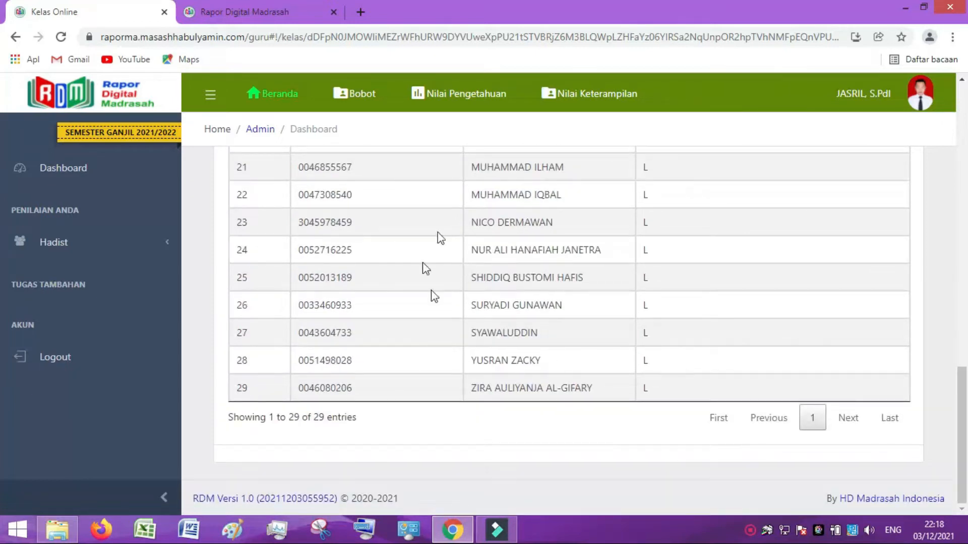
pyautogui.scroll(3, 494, 357)
pyautogui.scroll(8, 493, 358)
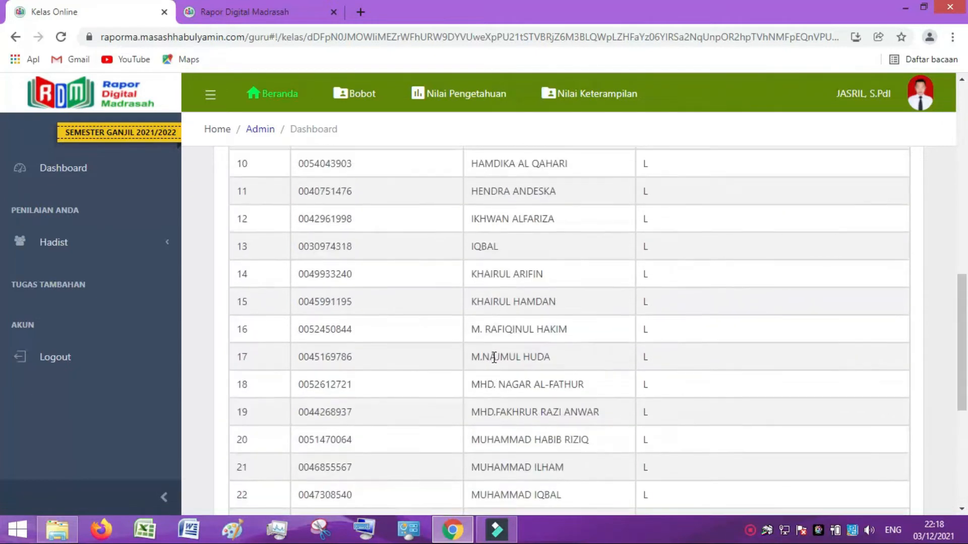
pyautogui.scroll(3, 496, 363)
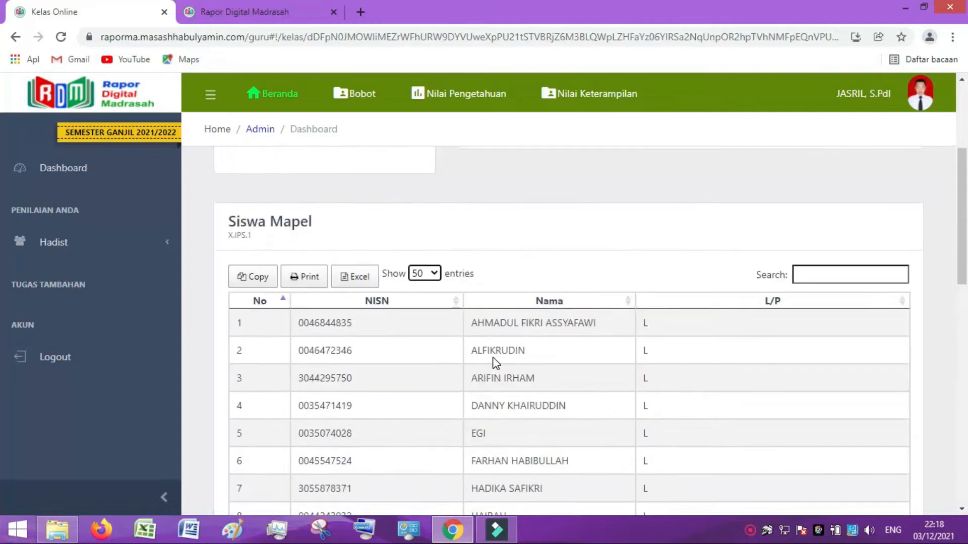
pyautogui.scroll(-9, 495, 363)
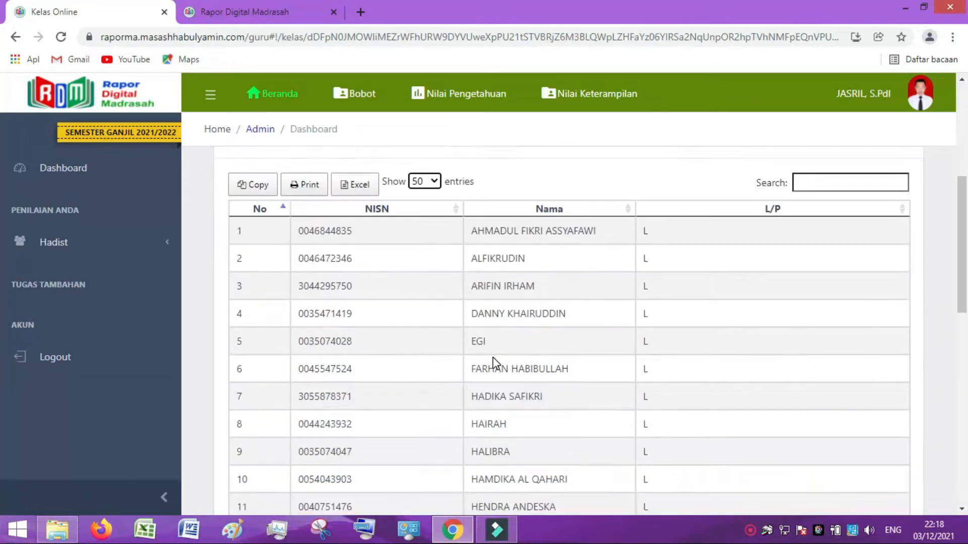
pyautogui.scroll(-5, 494, 359)
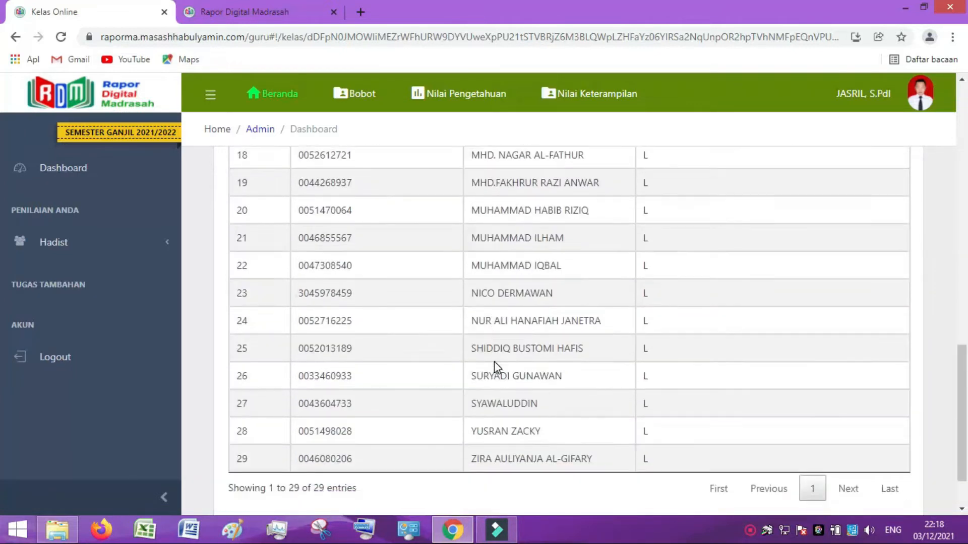
pyautogui.scroll(11, 496, 360)
pyautogui.scroll(8, 495, 361)
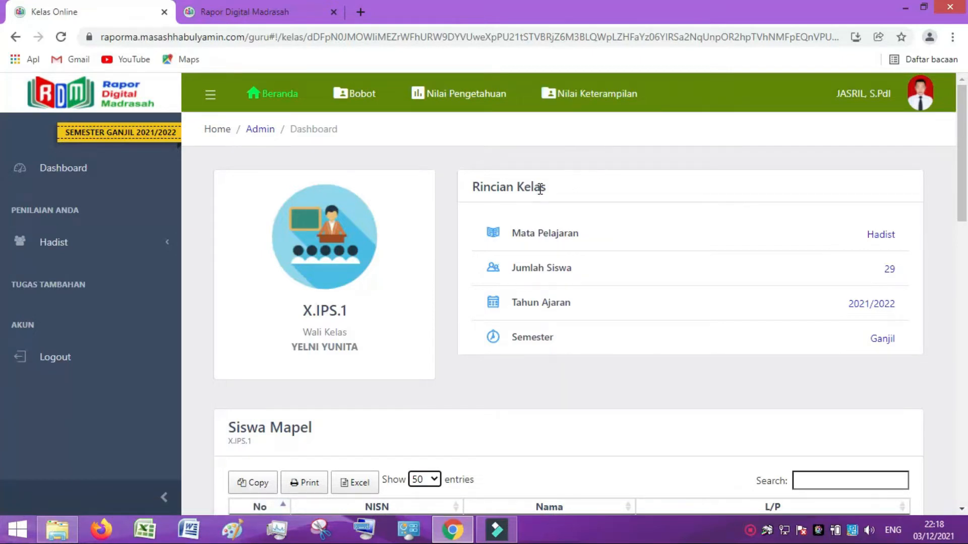
# Open Bobot and return Jumlah Jam to 2 hours per week after trying the spinner.
pyautogui.click(367, 96)
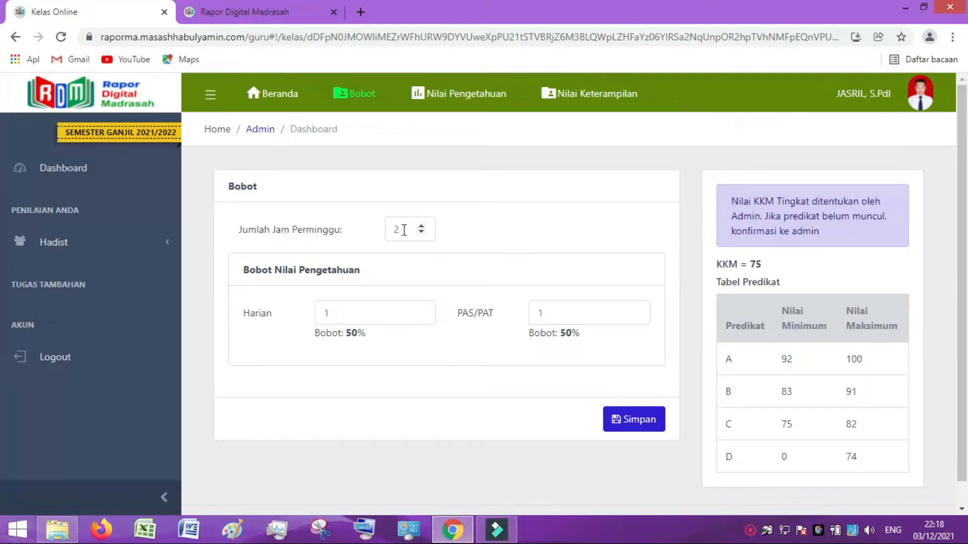
pyautogui.click(422, 233)
pyautogui.click(420, 227)
pyautogui.click(421, 226)
pyautogui.click(420, 227)
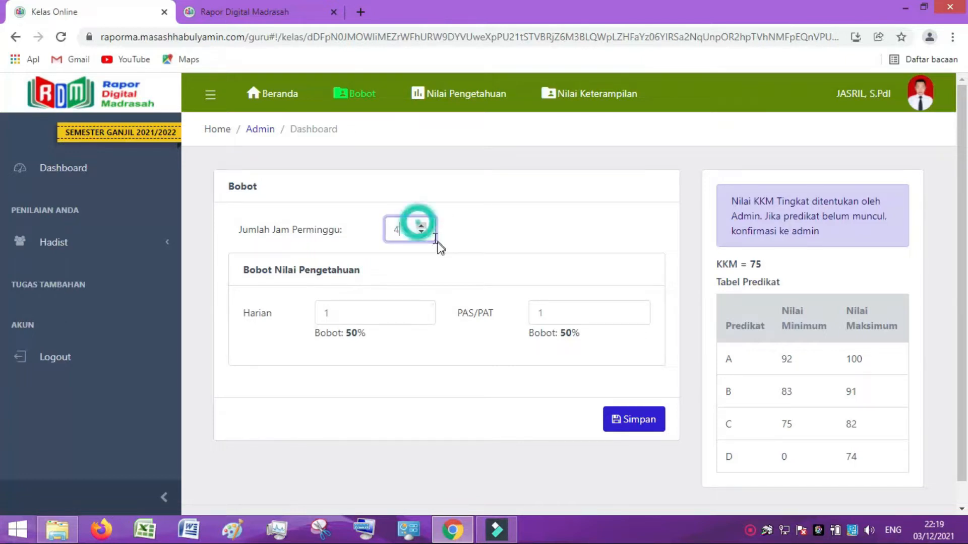
pyautogui.click(421, 232)
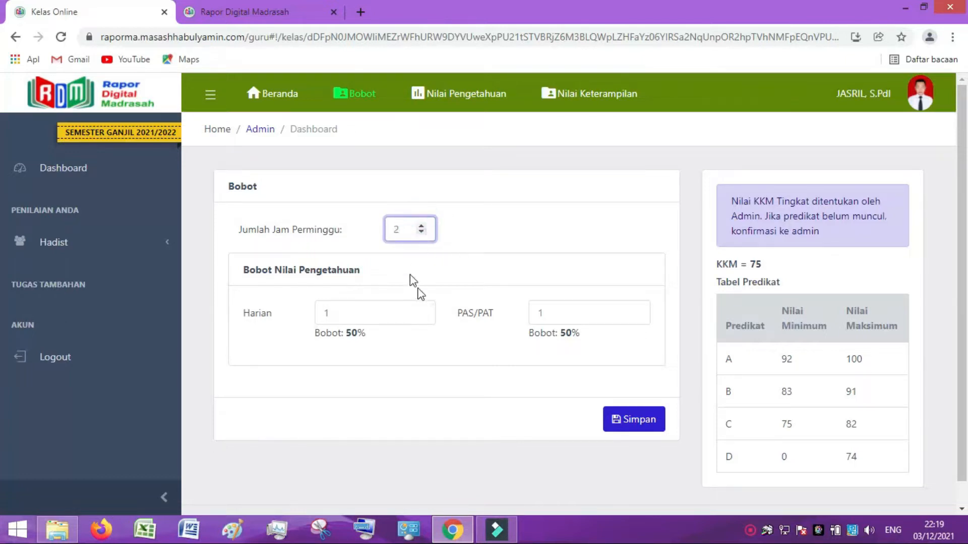
pyautogui.scroll(-1, 426, 340)
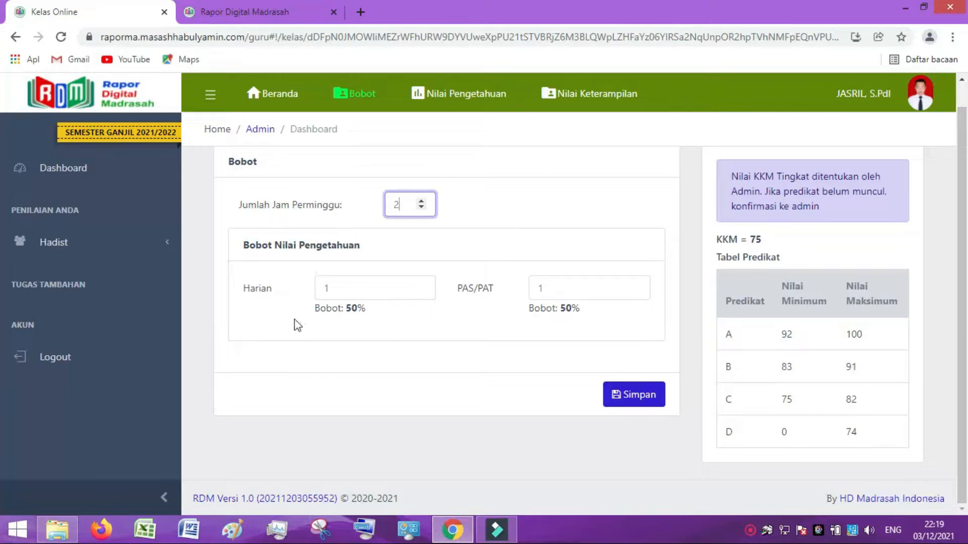
# Try Harian/PAS/PAT weights of 50/50, then 60/40.
pyautogui.doubleClick(336, 290)
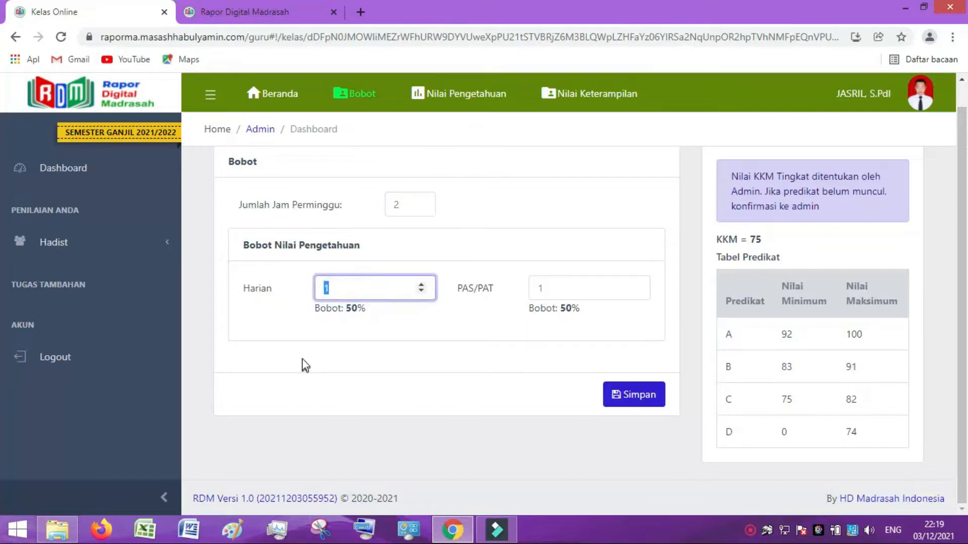
pyautogui.write('50')
pyautogui.doubleClick(549, 290)
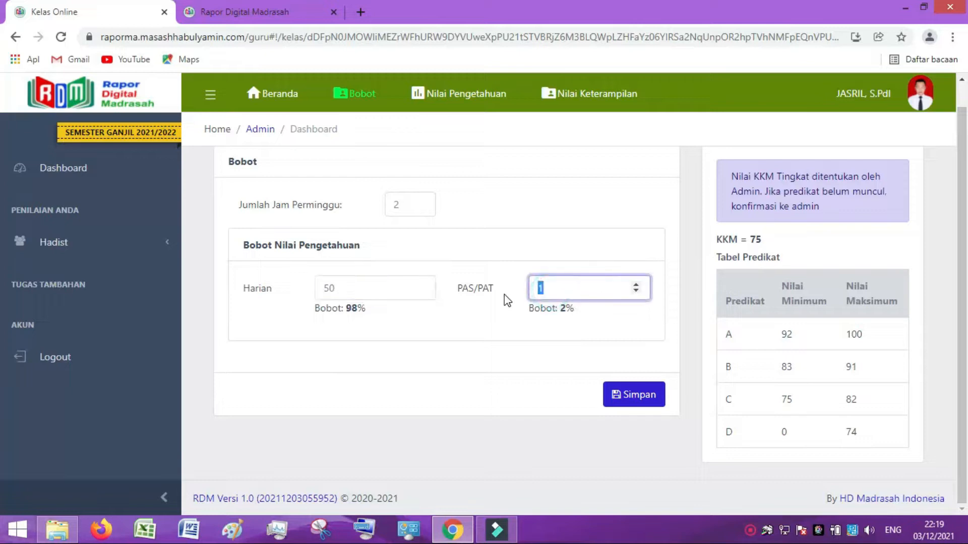
pyautogui.write('50')
pyautogui.click(423, 368)
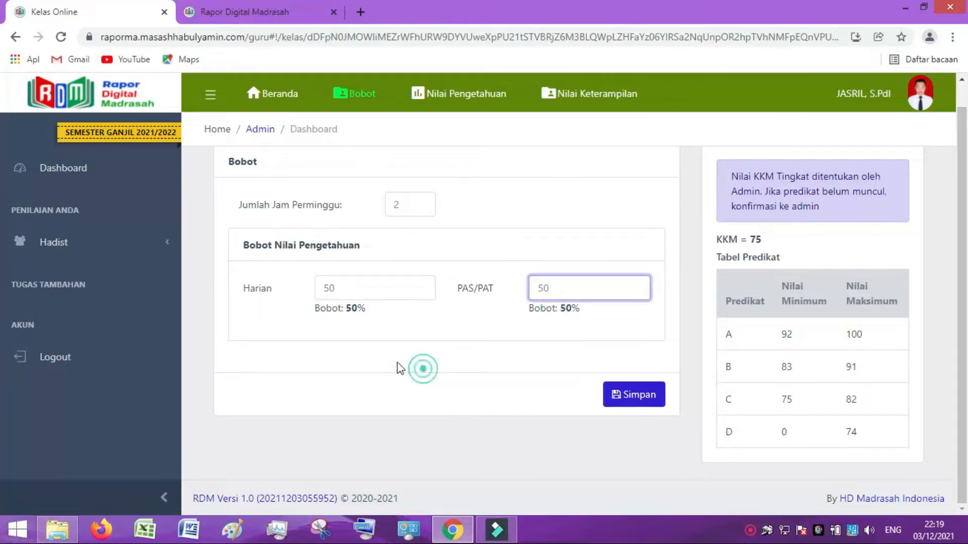
pyautogui.moveTo(352, 286); pyautogui.dragTo(302, 296)
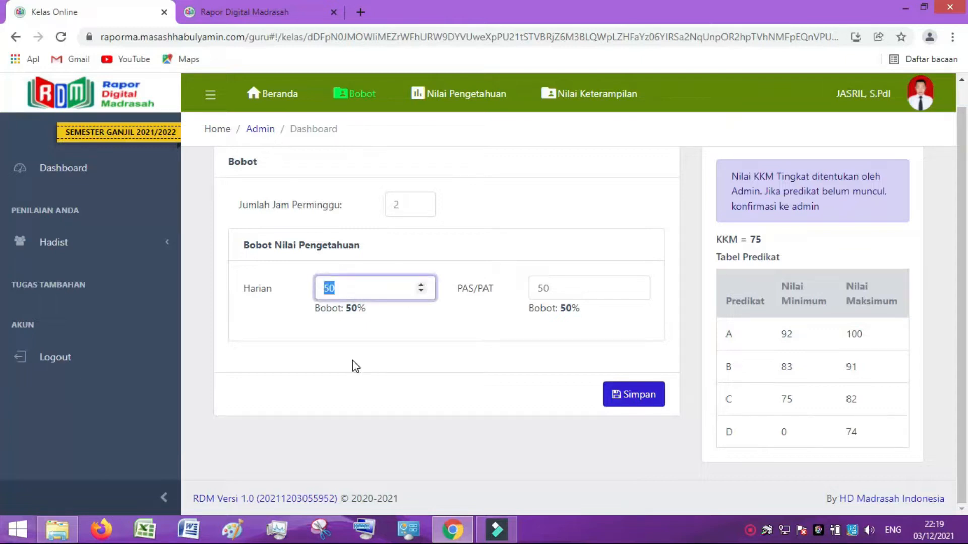
pyautogui.write('60')
pyautogui.moveTo(566, 296); pyautogui.dragTo(520, 298)
pyautogui.click(522, 366)
pyautogui.write('40')
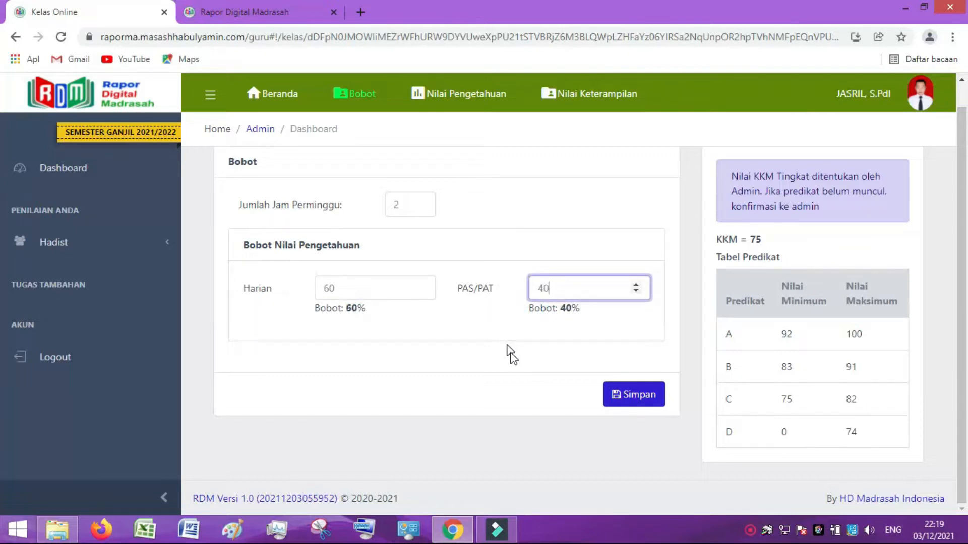
pyautogui.click(461, 358)
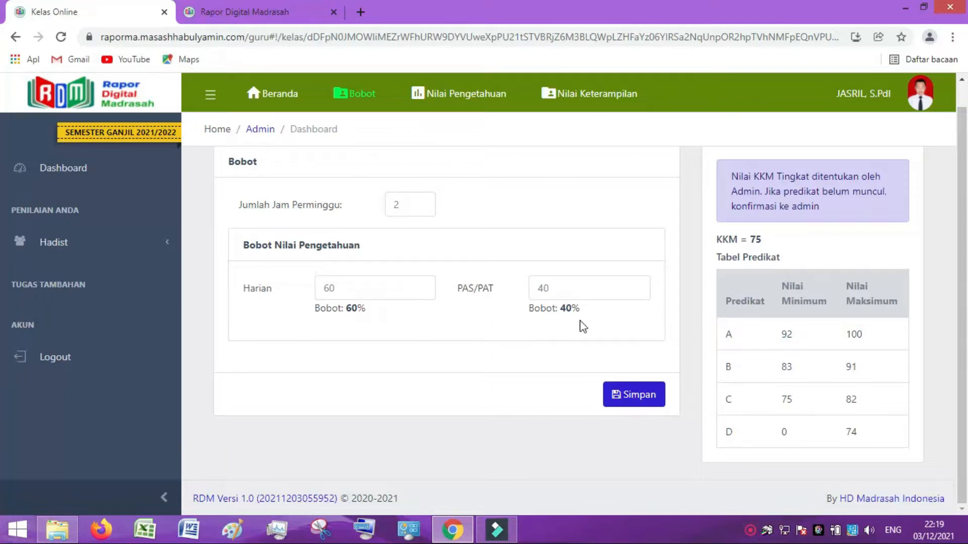
# Set the Harian and PAS/PAT weights to 1 each for a 50% split.
pyautogui.doubleClick(330, 285)
pyautogui.write('1')
pyautogui.moveTo(554, 292); pyautogui.dragTo(502, 291)
pyautogui.click(495, 348)
pyautogui.click(547, 289)
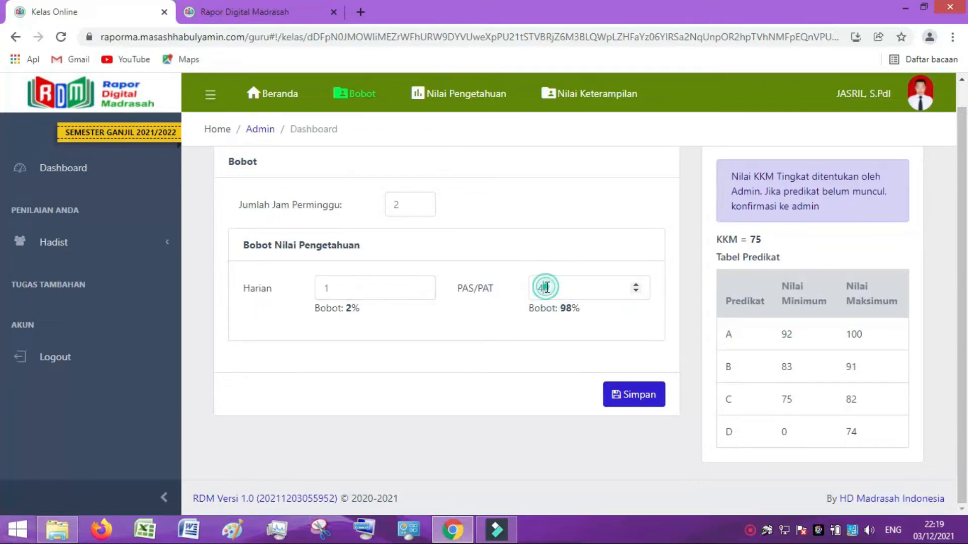
pyautogui.moveTo(547, 291); pyautogui.dragTo(529, 298)
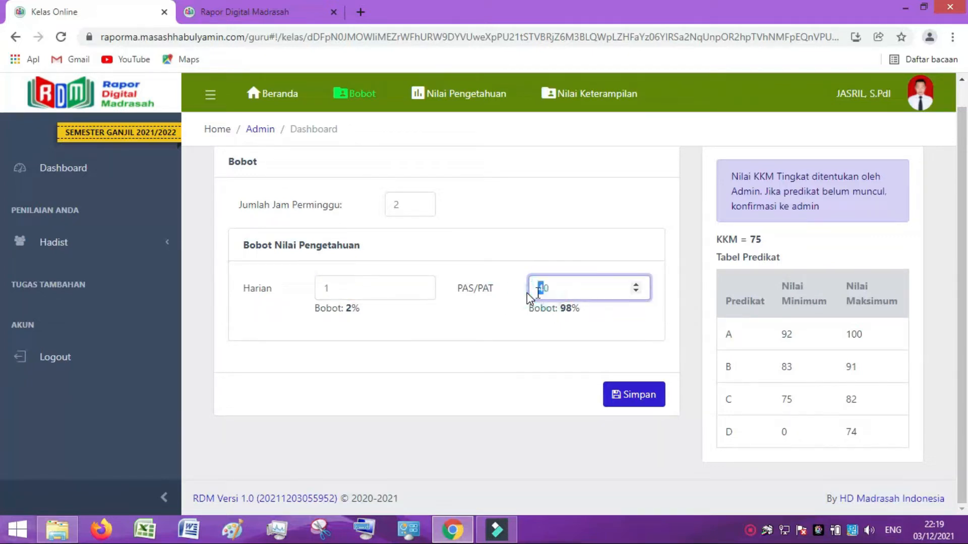
pyautogui.doubleClick(548, 288)
pyautogui.write('1')
pyautogui.click(462, 371)
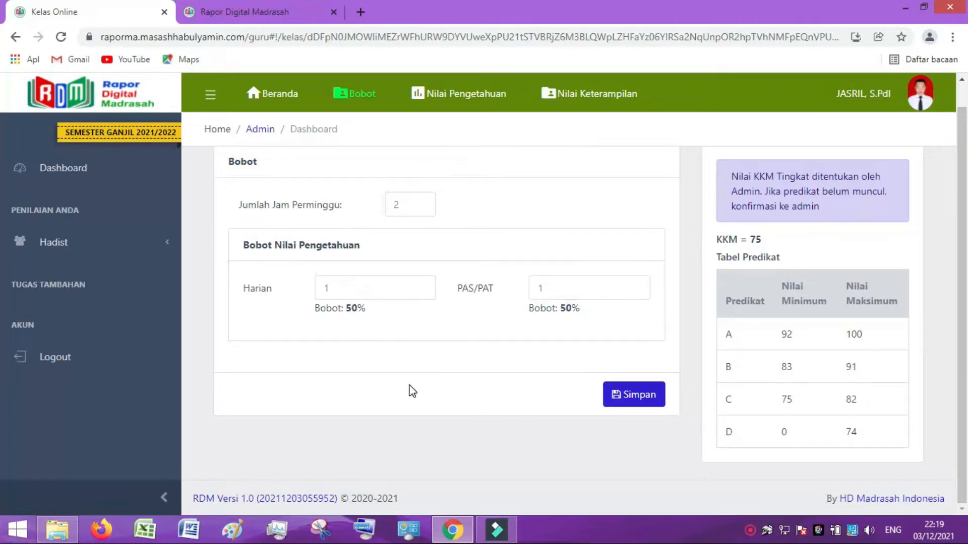
# Save the Bobot form with 2 weekly hours and Harian and PAS/PAT weighted 1 each.
pyautogui.scroll(1, 778, 297)
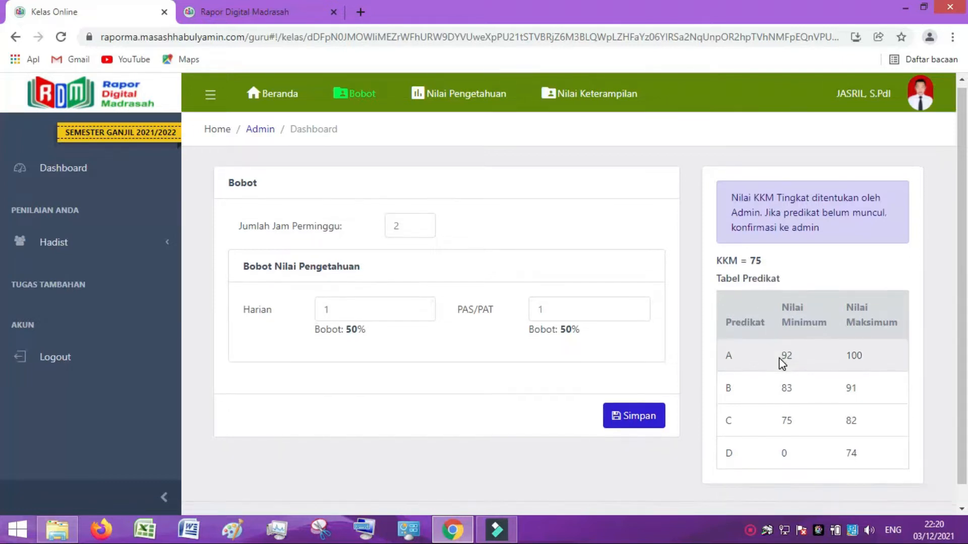
pyautogui.scroll(-1, 776, 353)
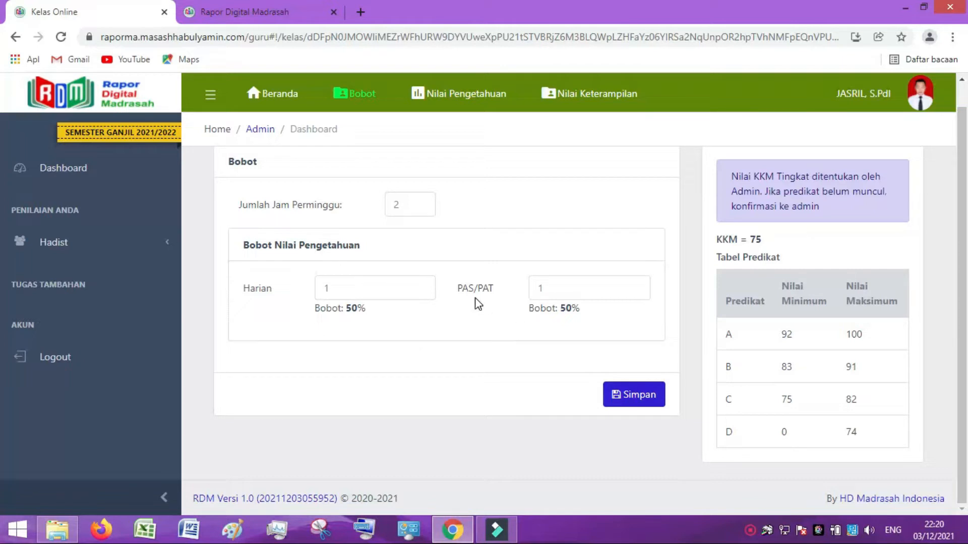
pyautogui.click(634, 400)
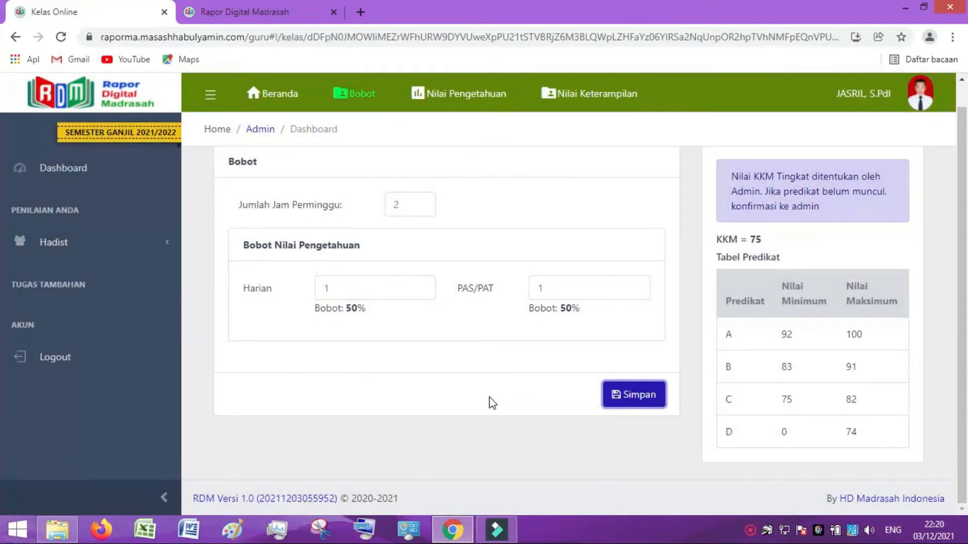
pyautogui.scroll(1, 492, 404)
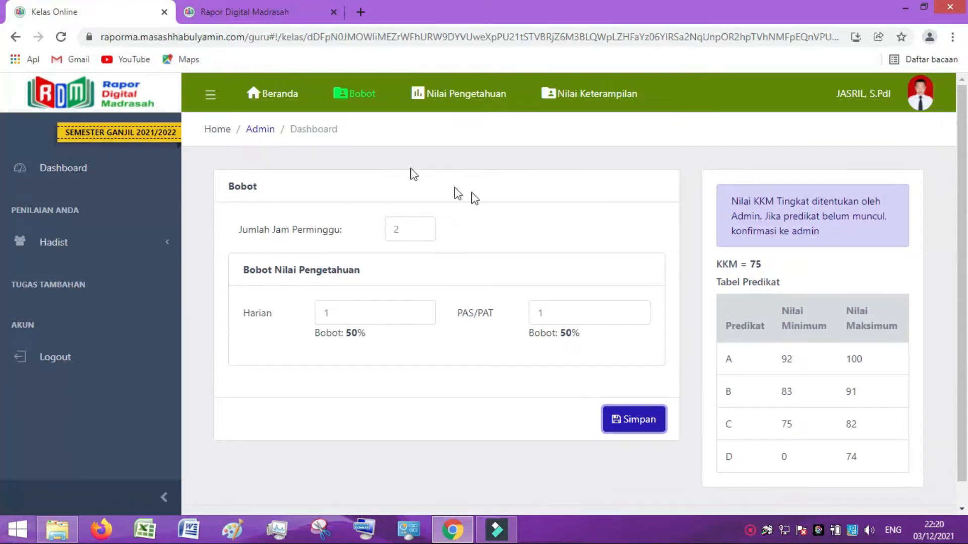
# Show the Hadist X.IPS.1 Nilai Pengetahuan table listing 29 students at grade 0.
pyautogui.click(456, 94)
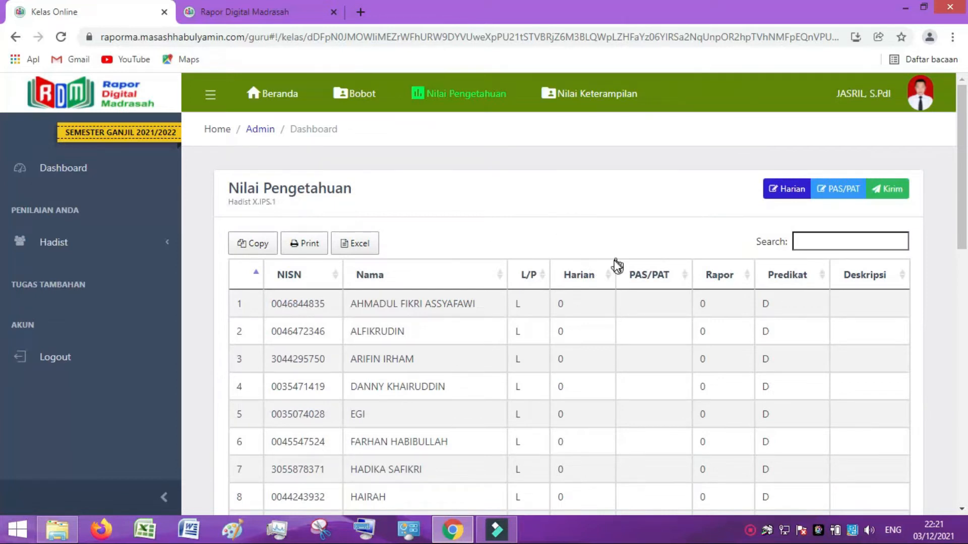
pyautogui.scroll(-12, 611, 283)
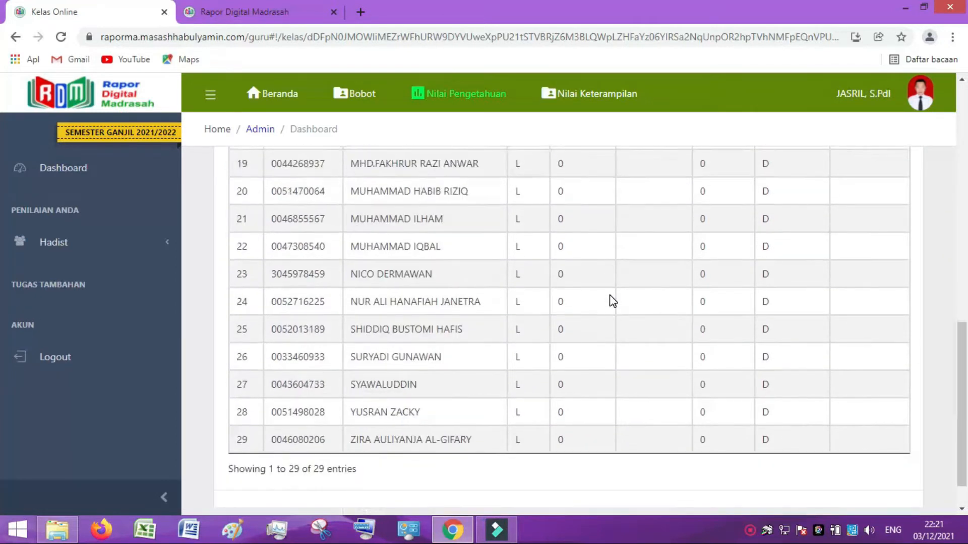
pyautogui.scroll(12, 610, 310)
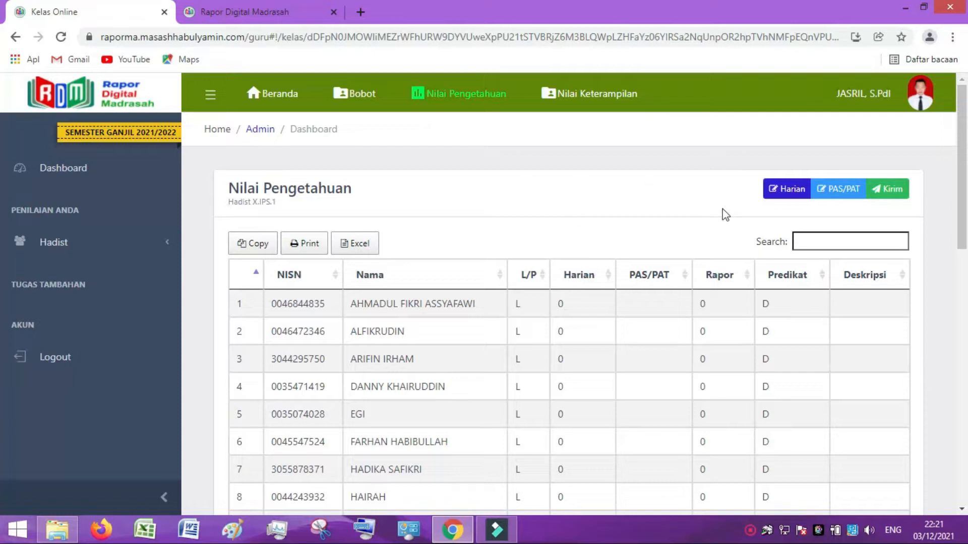
# Browse the Harian daily grades list and open the Tambah Nilai form for a new grade.
pyautogui.click(784, 189)
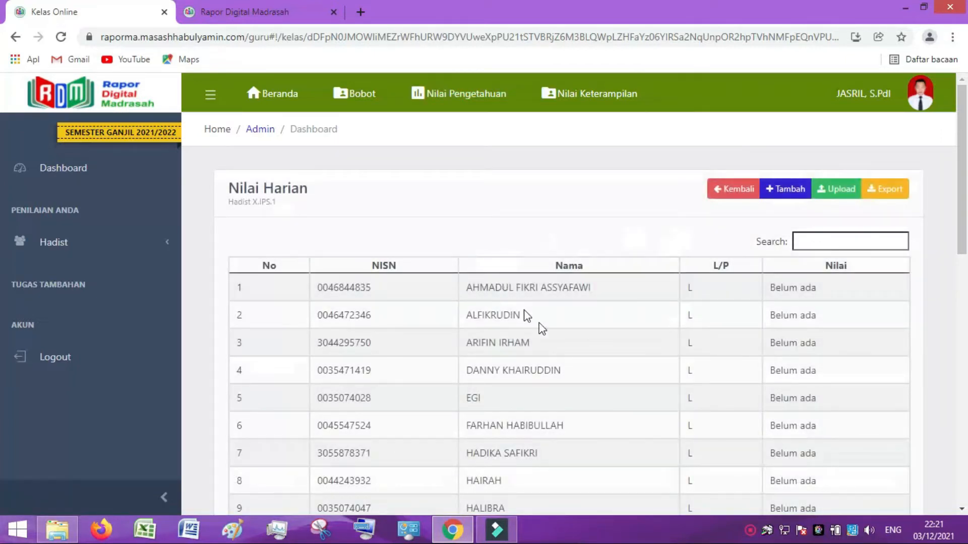
pyautogui.scroll(-8, 540, 329)
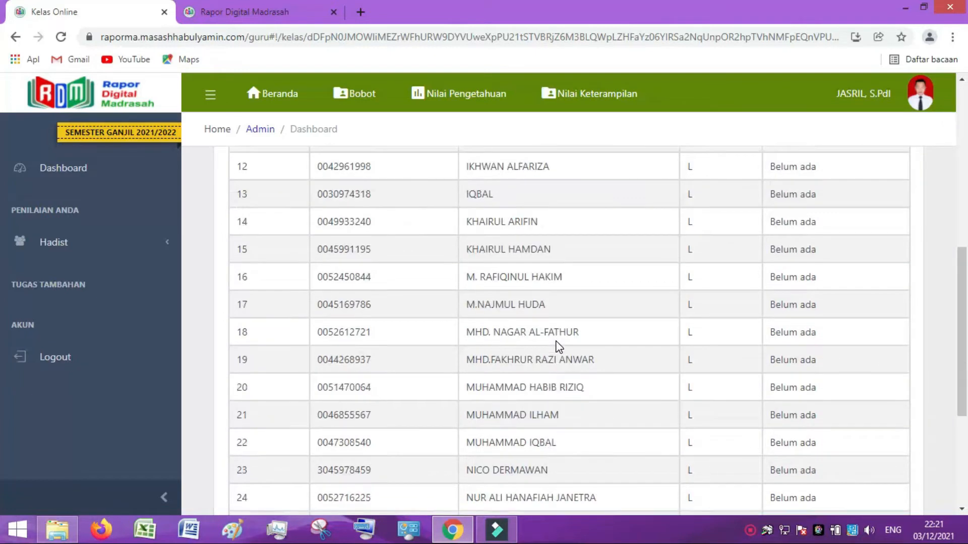
pyautogui.scroll(-3, 556, 348)
pyautogui.scroll(10, 556, 348)
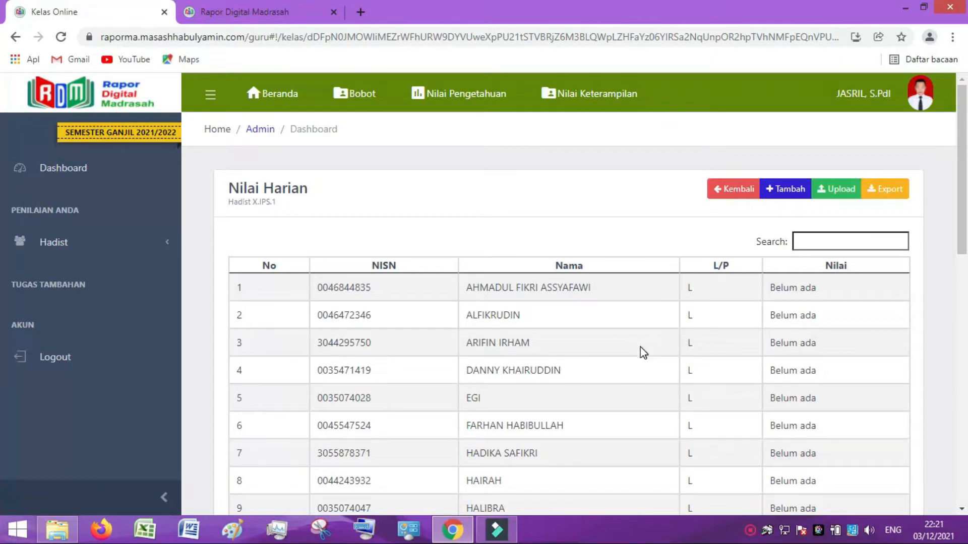
pyautogui.click(772, 194)
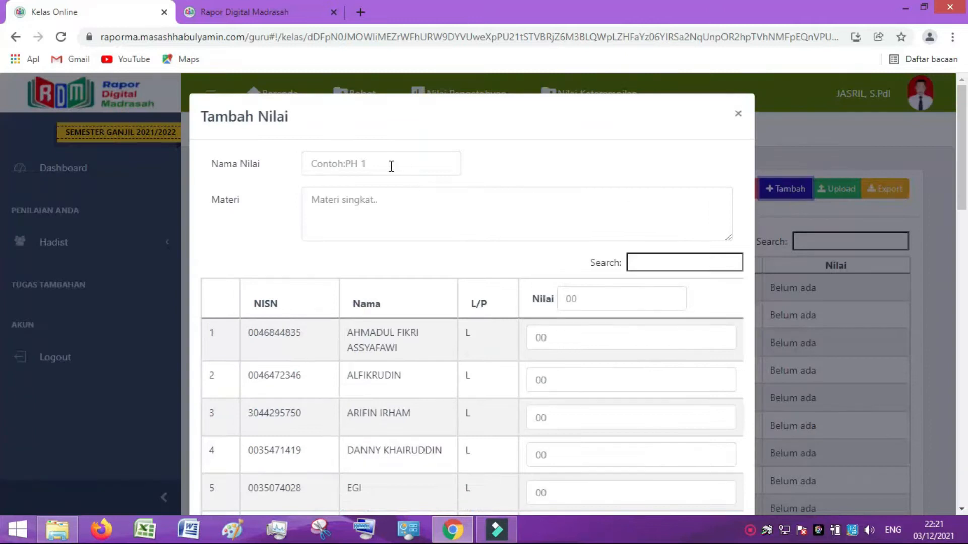
# Name the new daily grade PH 1 with Materi 1 as its material.
pyautogui.click(374, 163)
pyautogui.write('PH 1')
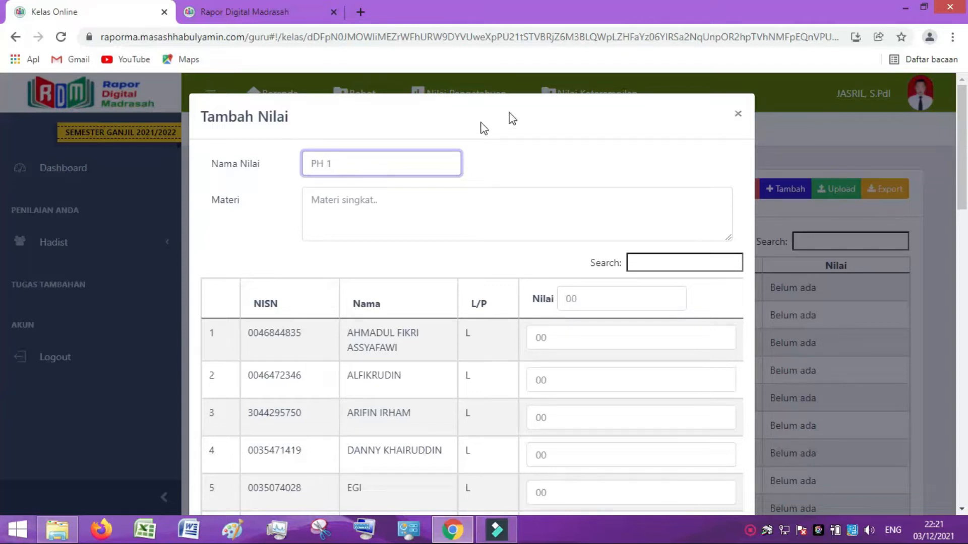
pyautogui.click(327, 205)
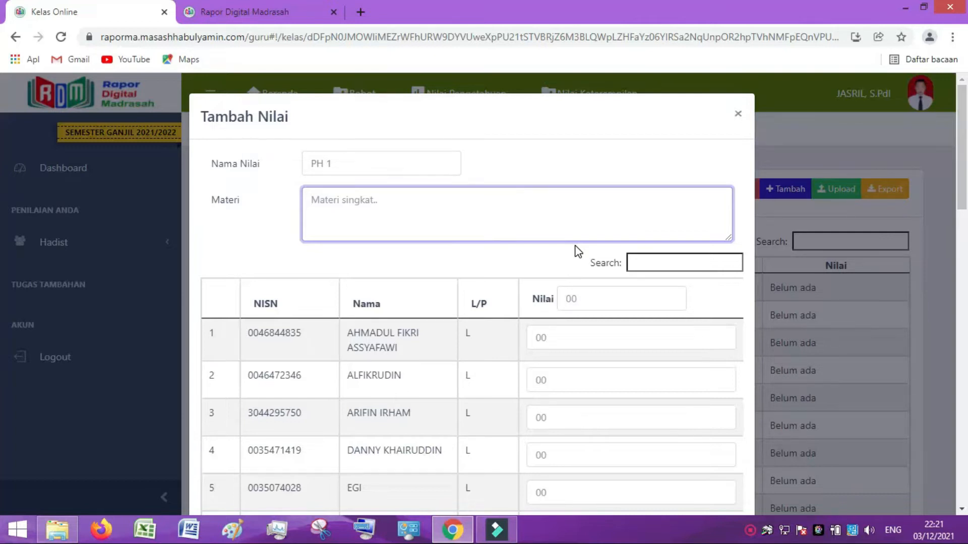
pyautogui.write('Materi 1')
# Enter grades 89 and 78 for the first two students.
pyautogui.scroll(-1, 499, 373)
pyautogui.scroll(-2, 499, 374)
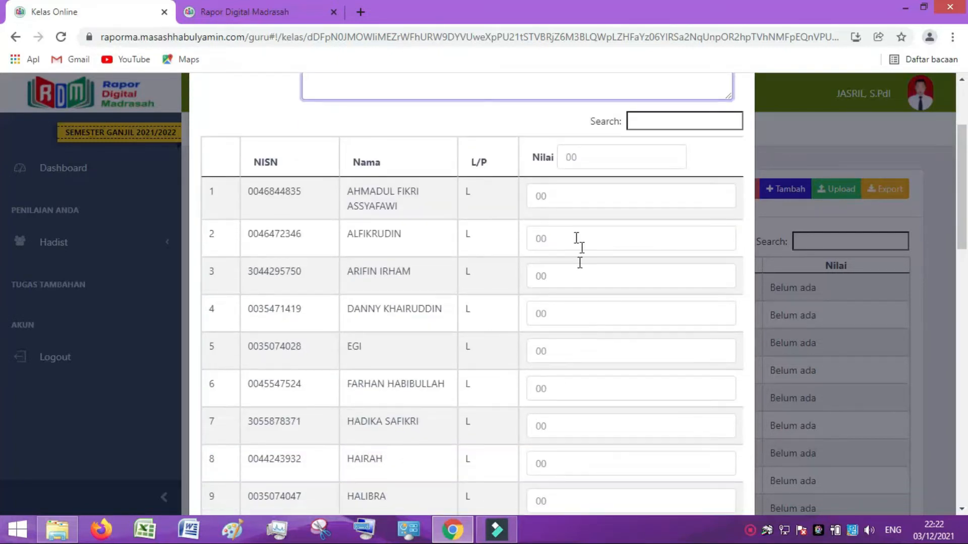
pyautogui.click(558, 198)
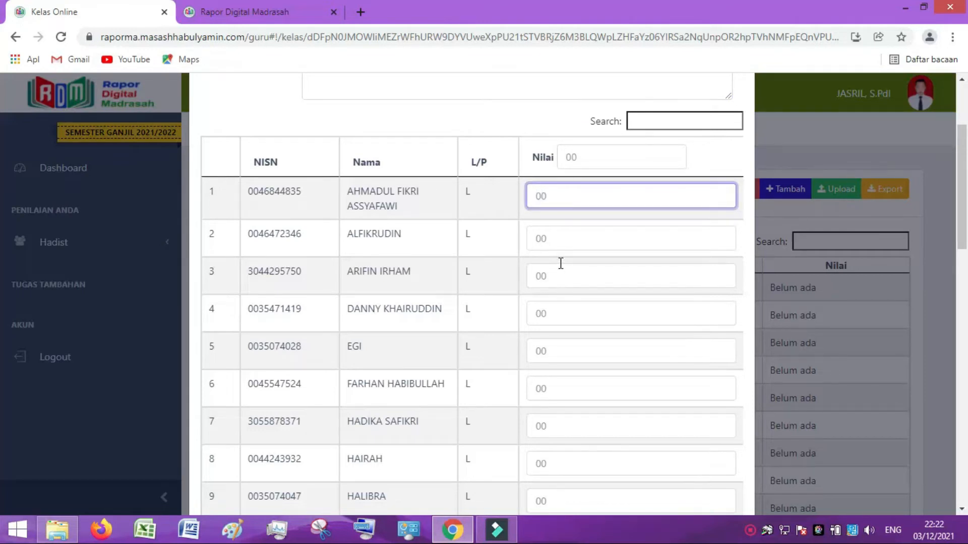
pyautogui.write('89')
pyautogui.click(539, 238)
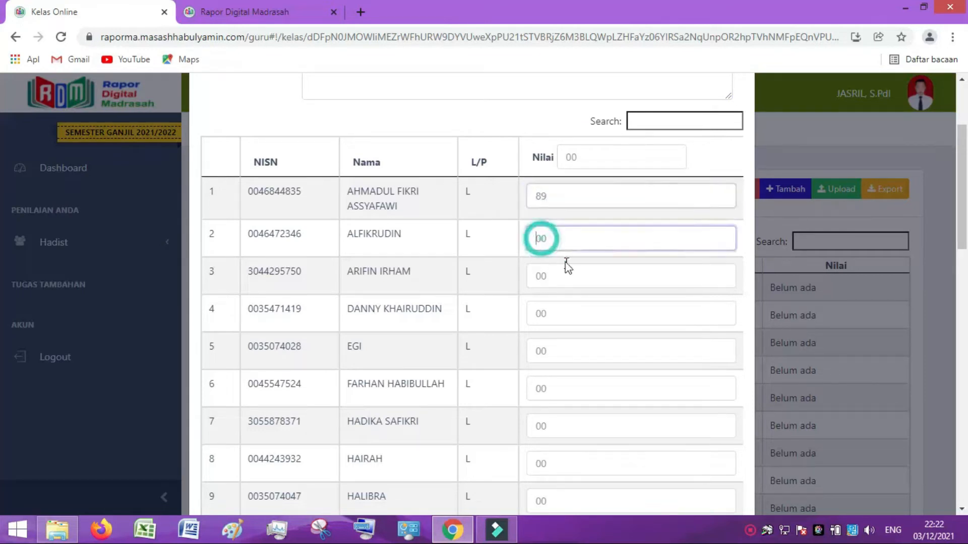
pyautogui.write('78')
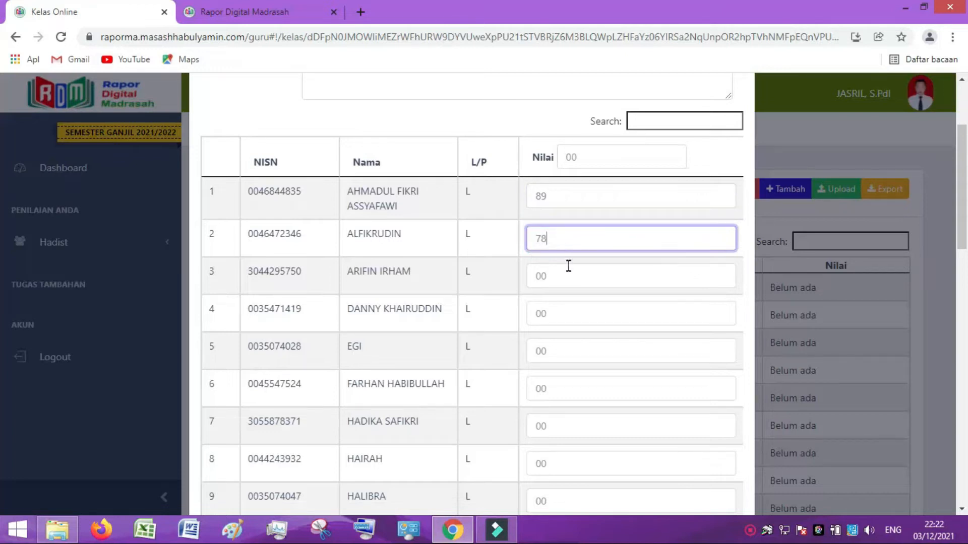
pyautogui.click(567, 273)
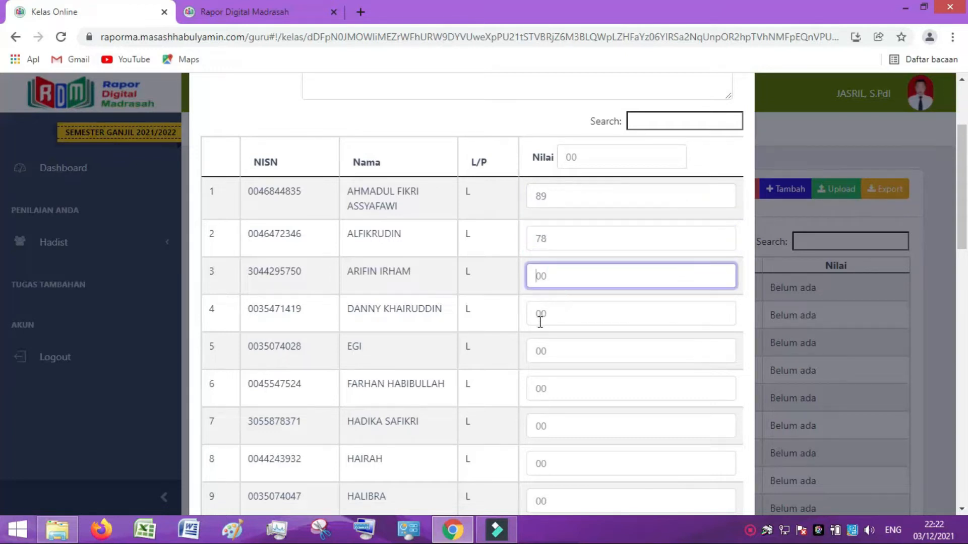
pyautogui.scroll(-7, 540, 327)
pyautogui.scroll(-10, 542, 338)
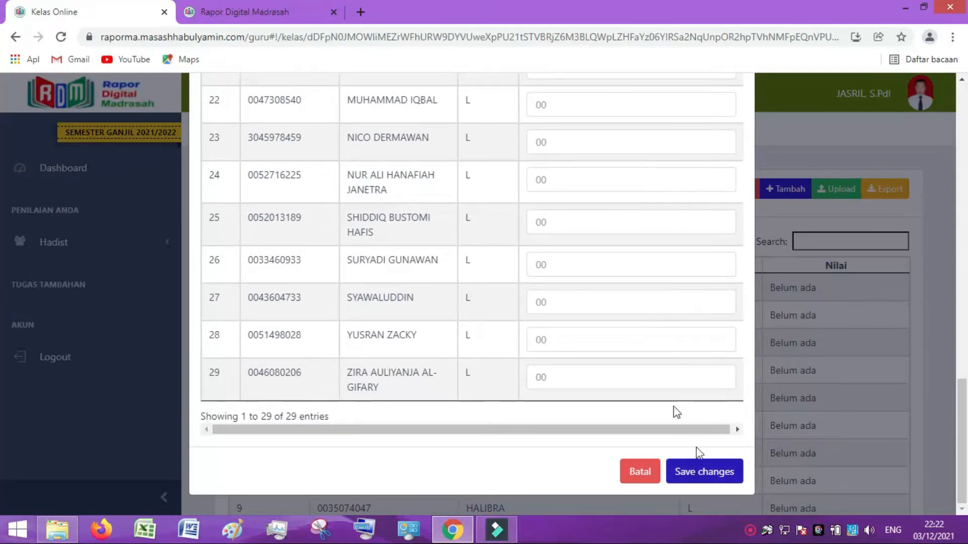
pyautogui.scroll(1, 536, 322)
pyautogui.scroll(18, 536, 322)
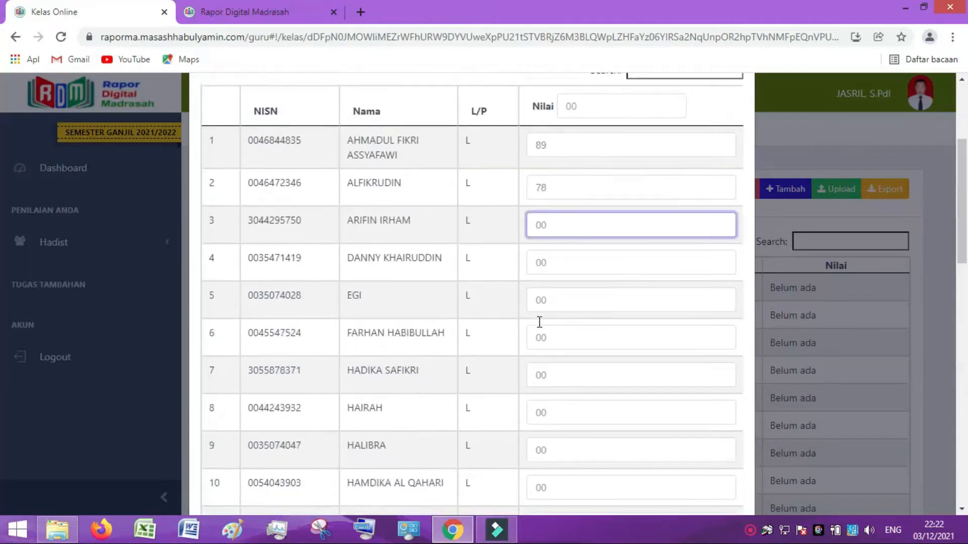
pyautogui.scroll(2, 539, 323)
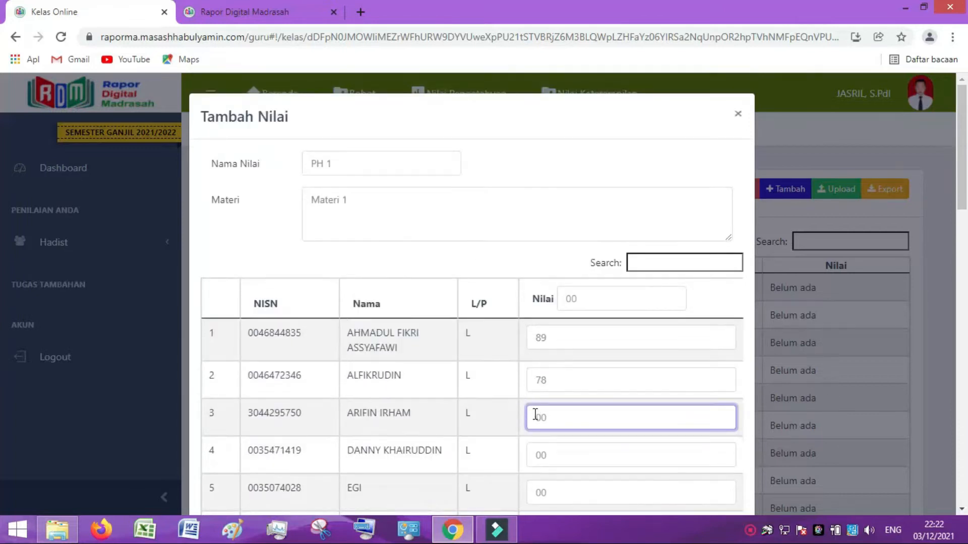
# Set every student's PH 1 grade to 89 using the header Nilai box.
pyautogui.click(589, 300)
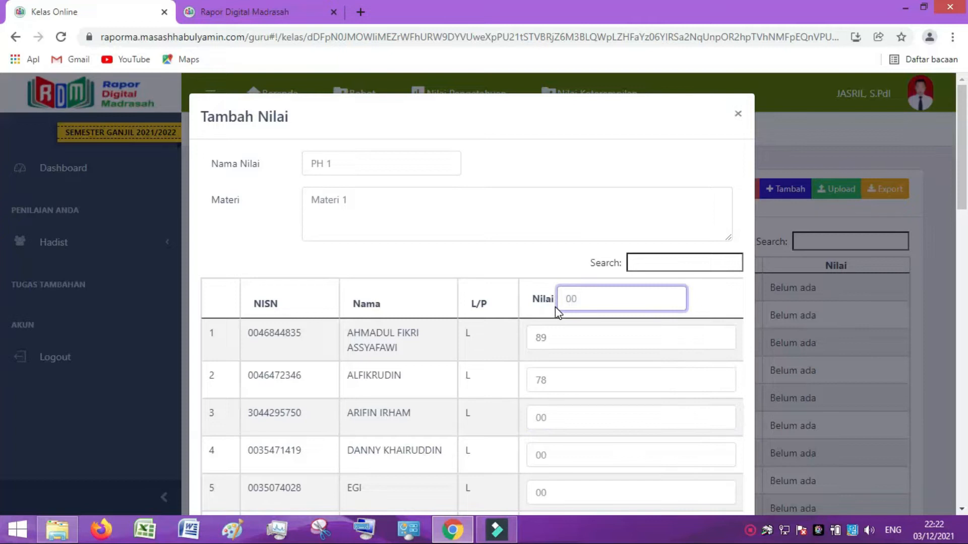
pyautogui.write('89')
pyautogui.scroll(-4, 567, 360)
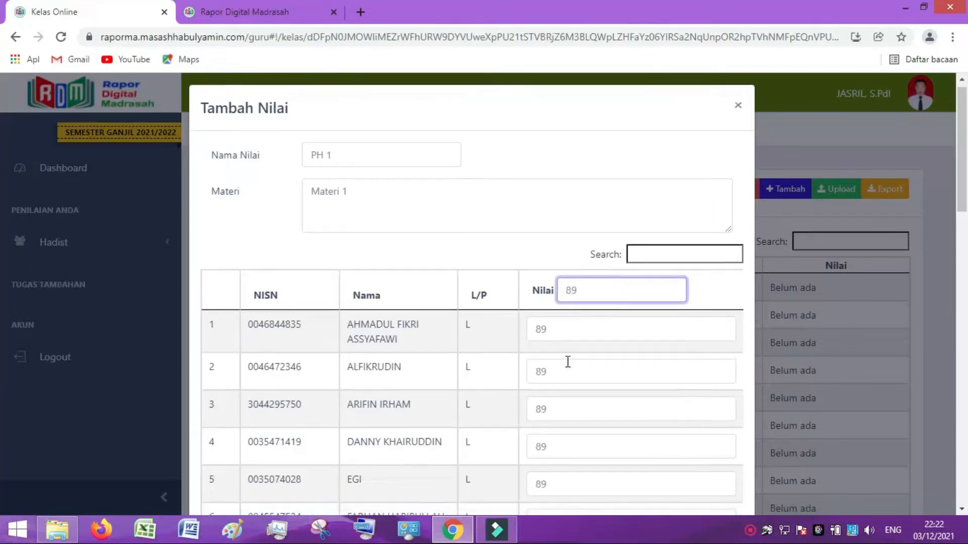
pyautogui.scroll(-14, 567, 365)
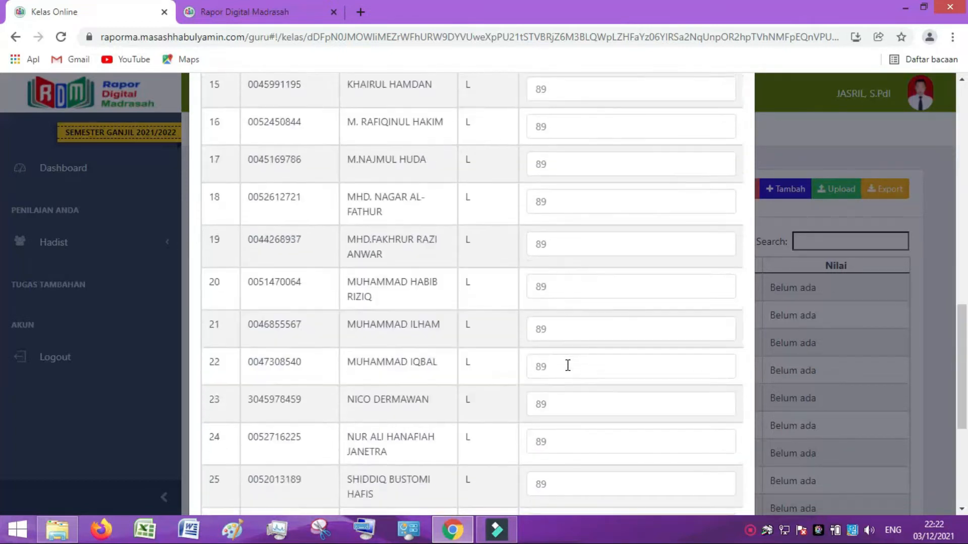
pyautogui.scroll(-2, 568, 371)
pyautogui.scroll(8, 568, 368)
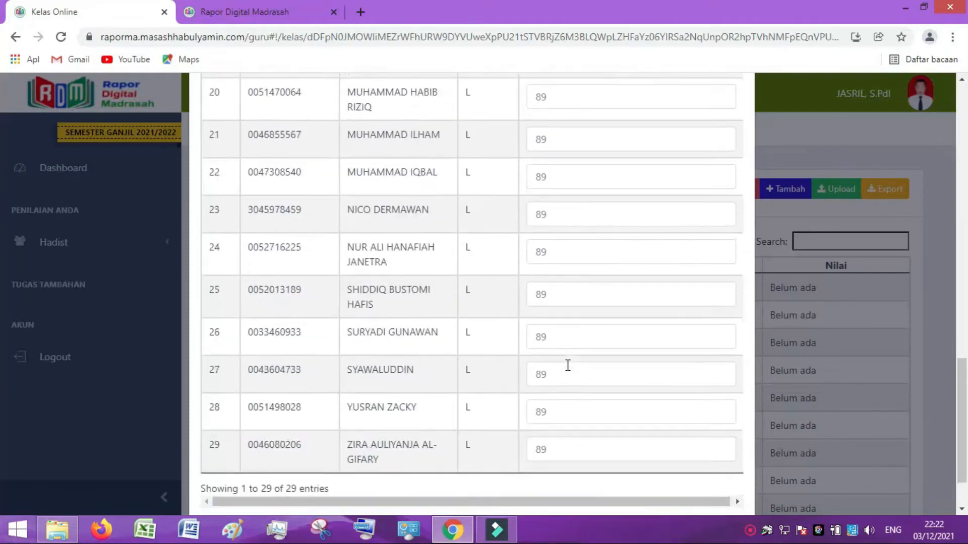
pyautogui.scroll(12, 568, 364)
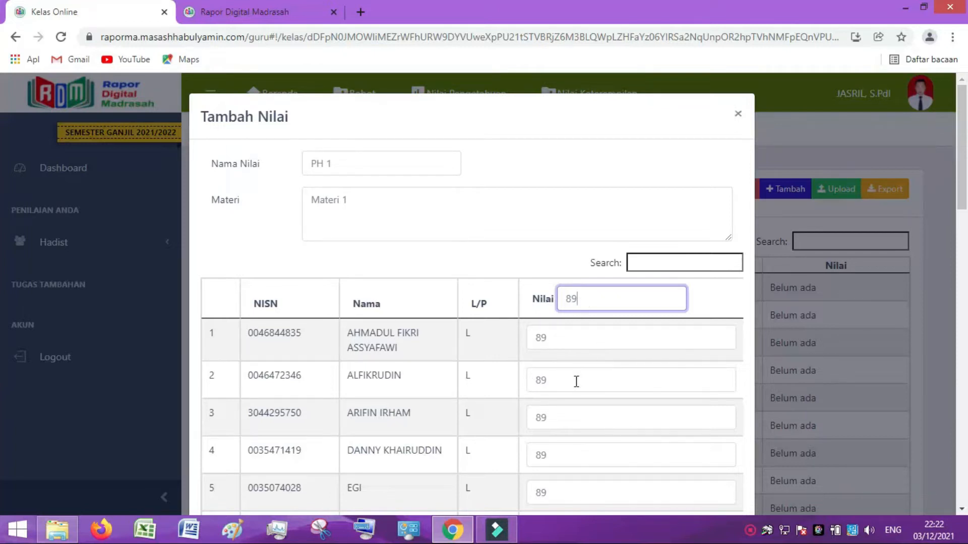
# Change the second student to 87 and the fourth to 90, then close the form unsaved.
pyautogui.click(557, 383)
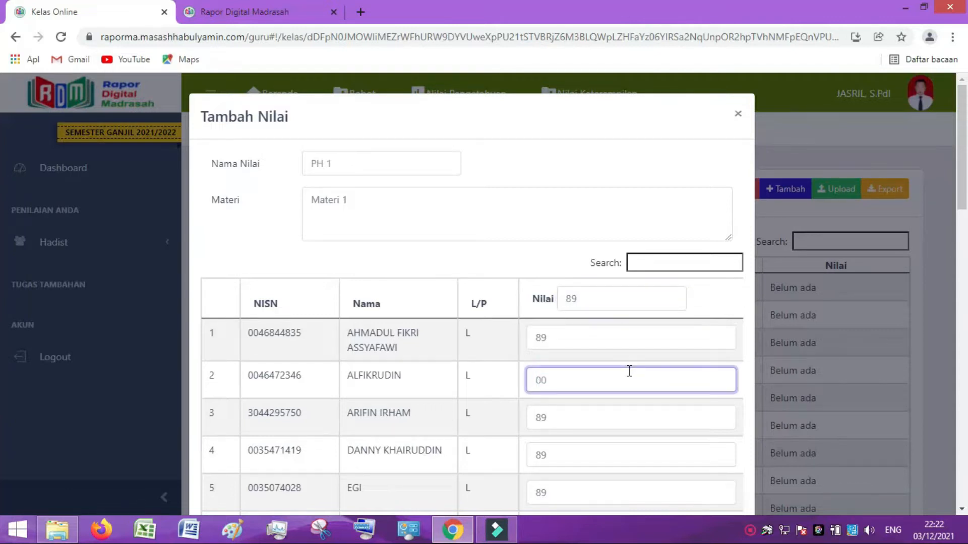
pyautogui.click(559, 458)
pyautogui.write('90')
pyautogui.scroll(-3, 573, 399)
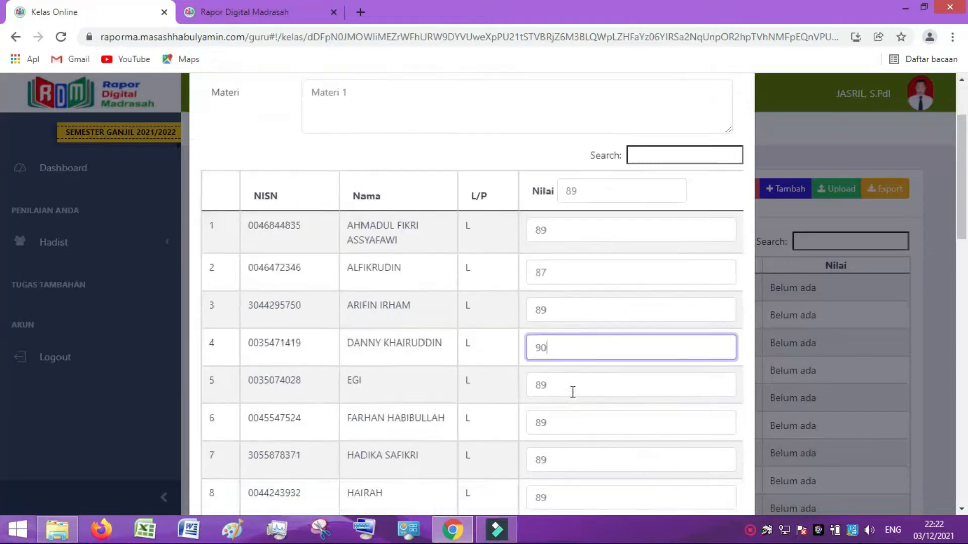
pyautogui.scroll(-18, 572, 338)
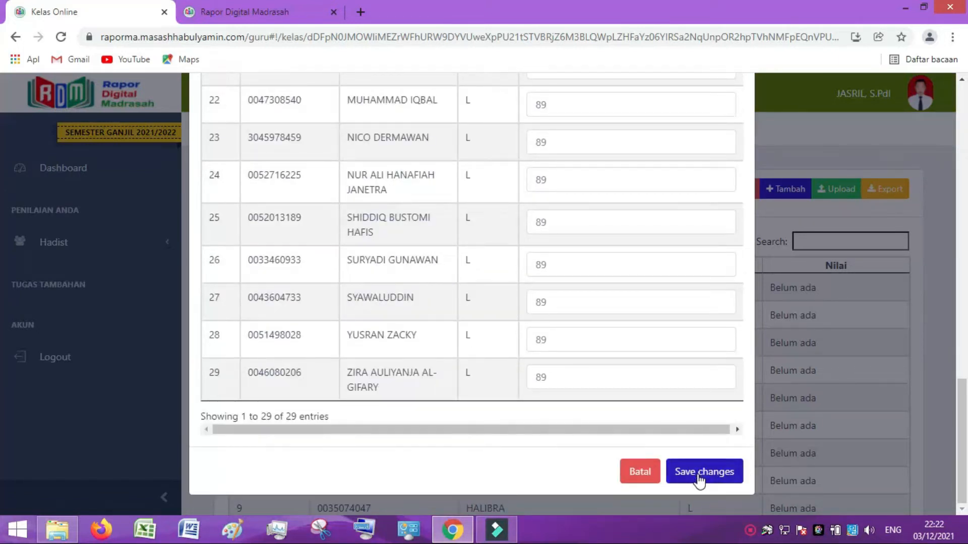
pyautogui.scroll(9, 524, 373)
pyautogui.scroll(8, 525, 373)
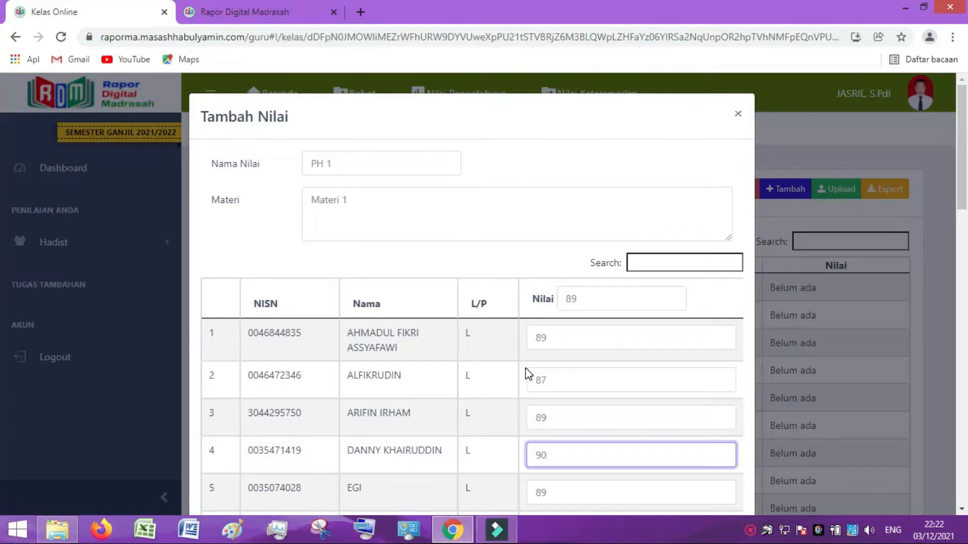
pyautogui.click(739, 116)
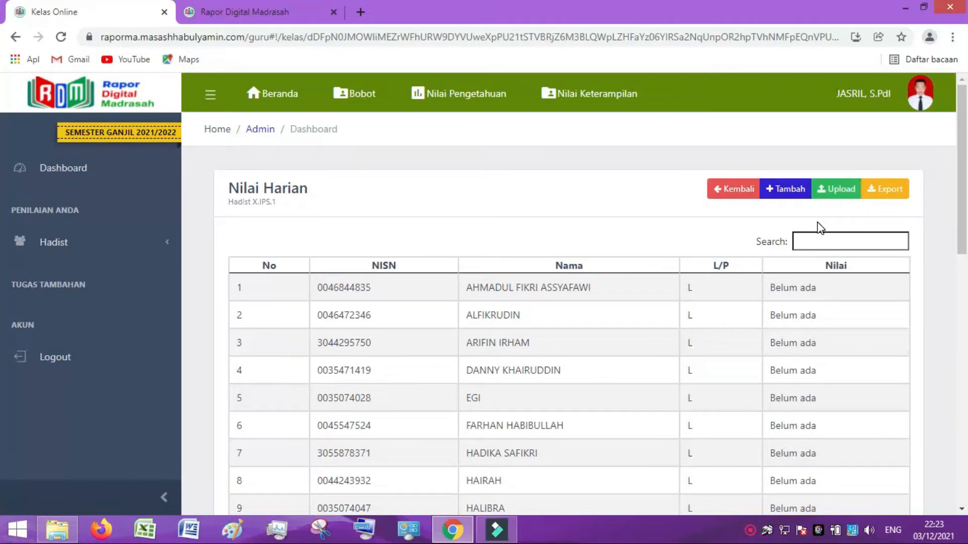
# Download the daily-grade Excel template from the Upload Nilai window and open it.
pyautogui.click(836, 194)
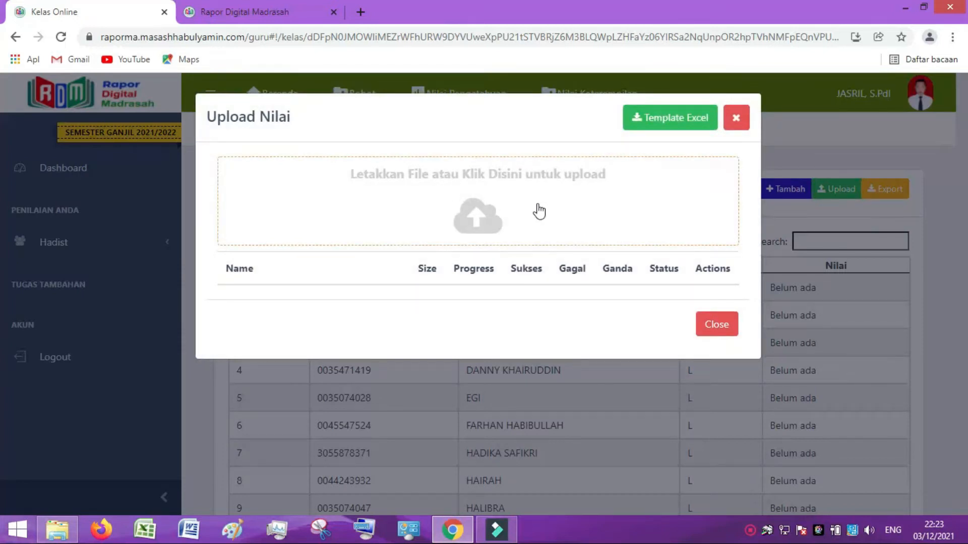
pyautogui.click(675, 118)
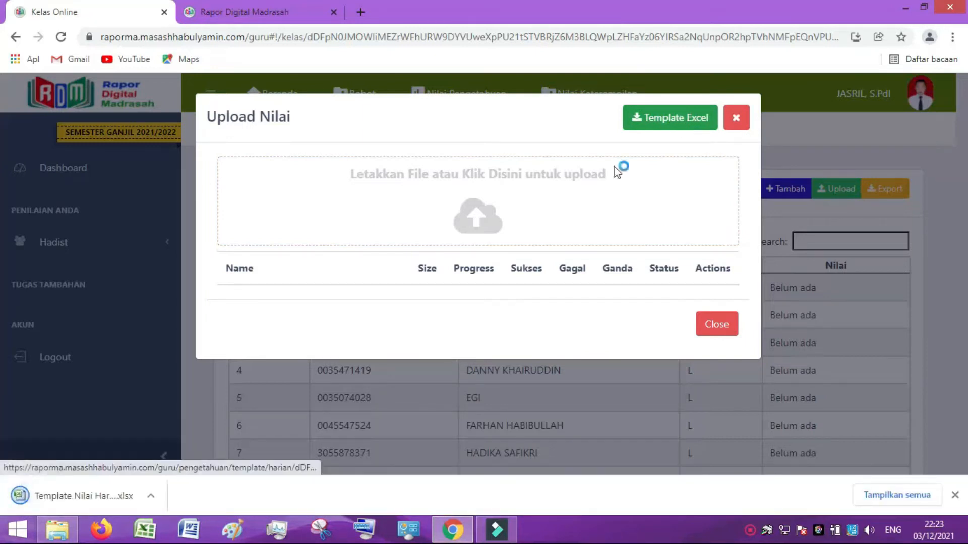
pyautogui.click(101, 493)
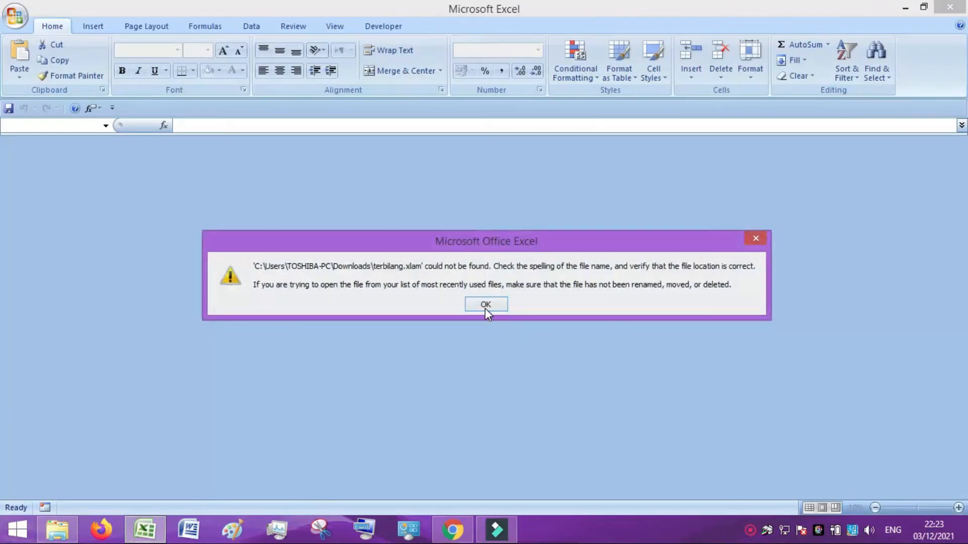
# Dismiss the terbilang.xlam error and set Nama to PH 1 and Materi to Materi 1.
pyautogui.click(485, 305)
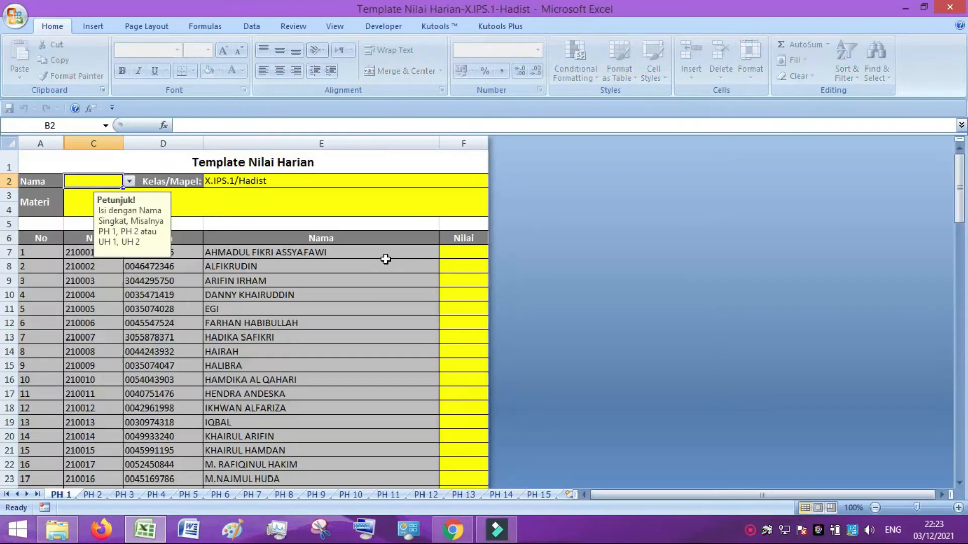
pyautogui.click(386, 341)
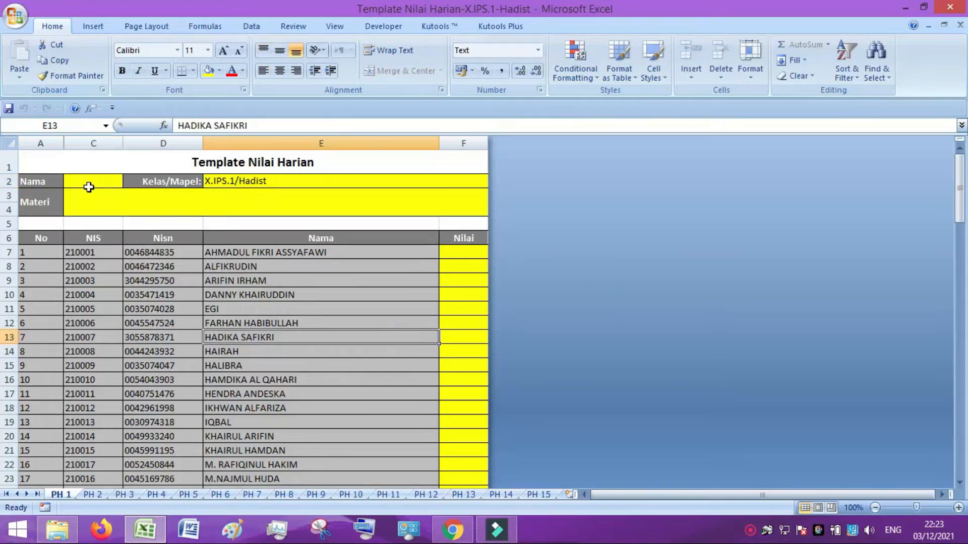
pyautogui.click(88, 183)
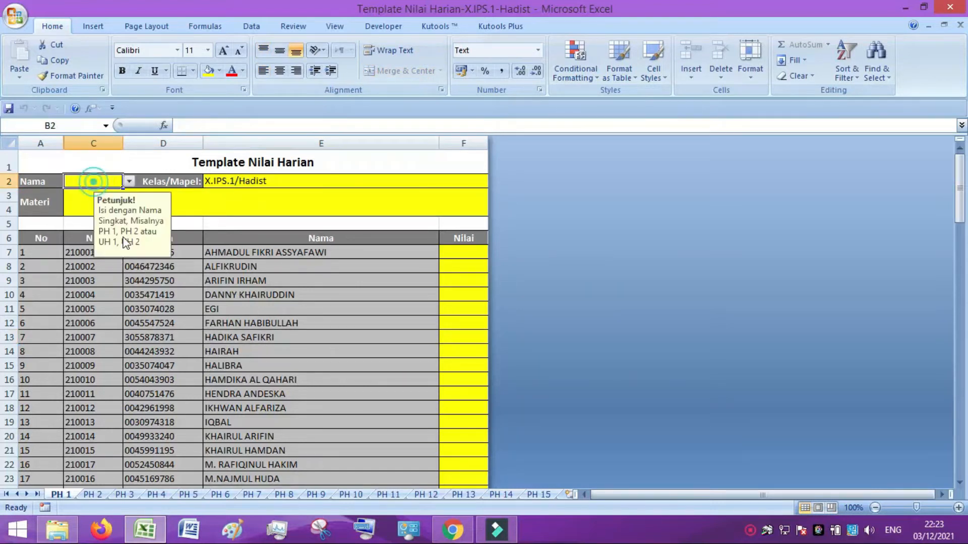
pyautogui.click(128, 182)
pyautogui.click(81, 193)
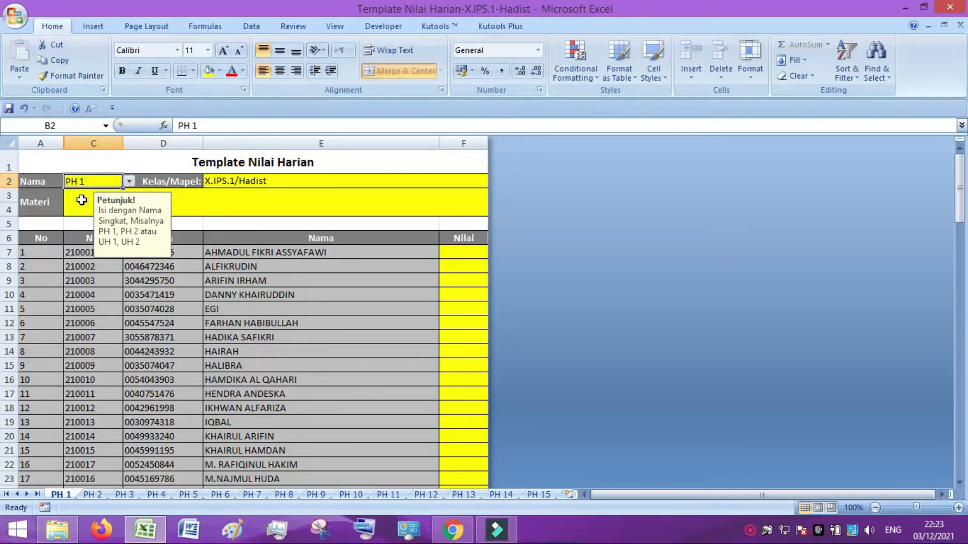
pyautogui.click(78, 201)
pyautogui.write('Materi')
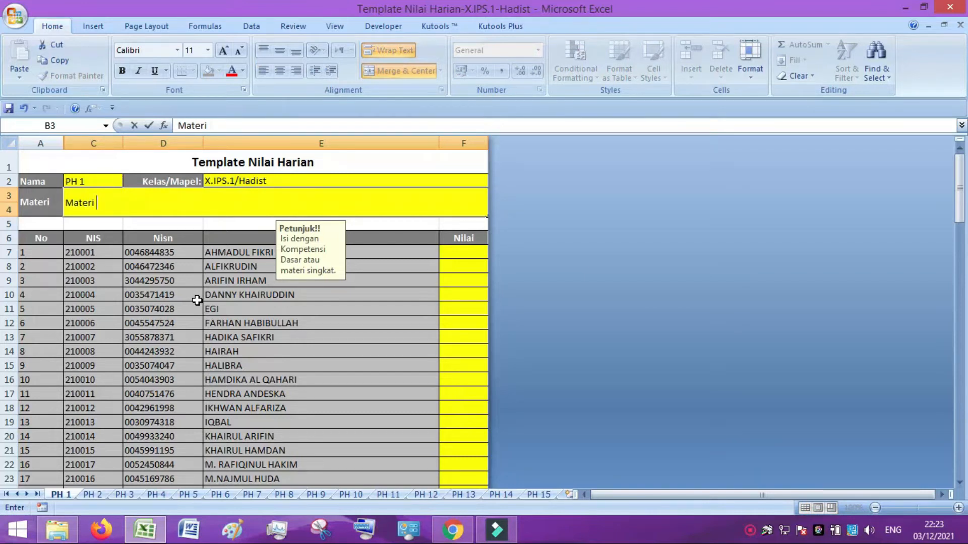
pyautogui.click(375, 323)
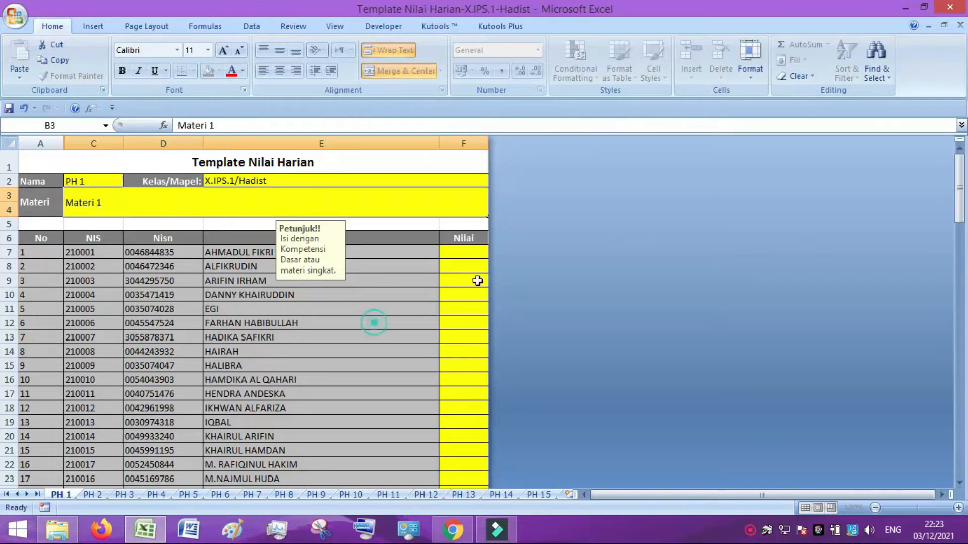
# Enter grades 89, 90, 92 and 78 in F7:F10.
pyautogui.click(463, 252)
pyautogui.write('9')
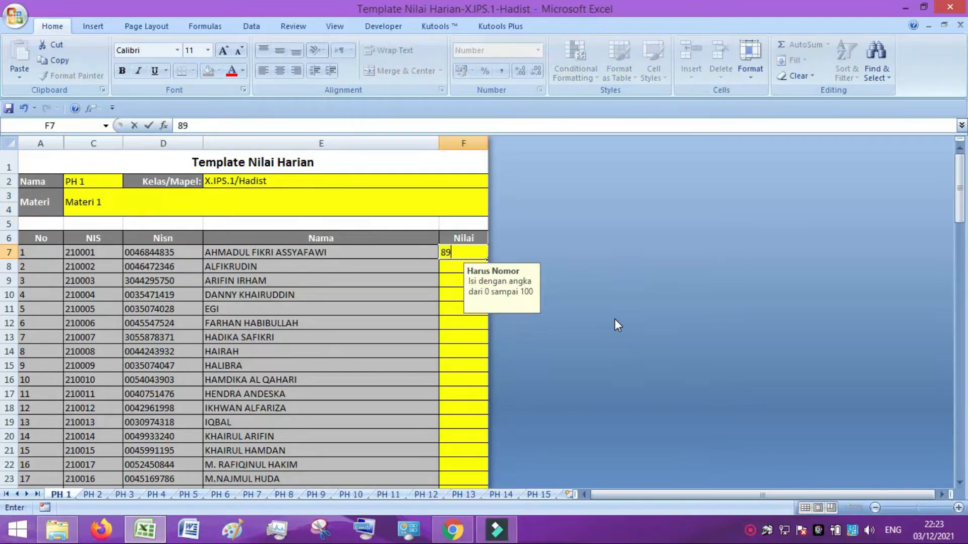
pyautogui.press('Return')
pyautogui.write('90')
pyautogui.press('Return')
pyautogui.write('92')
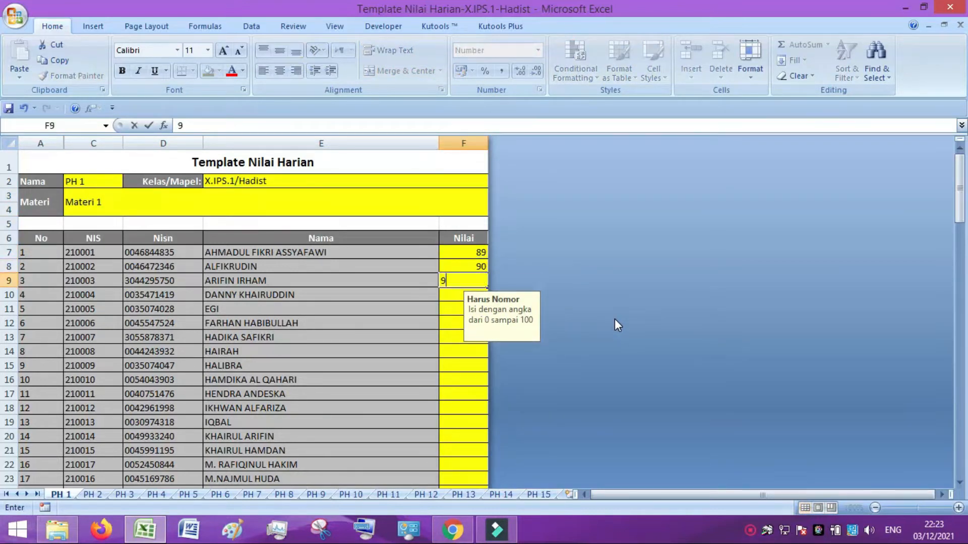
pyautogui.press('Return')
pyautogui.write('78')
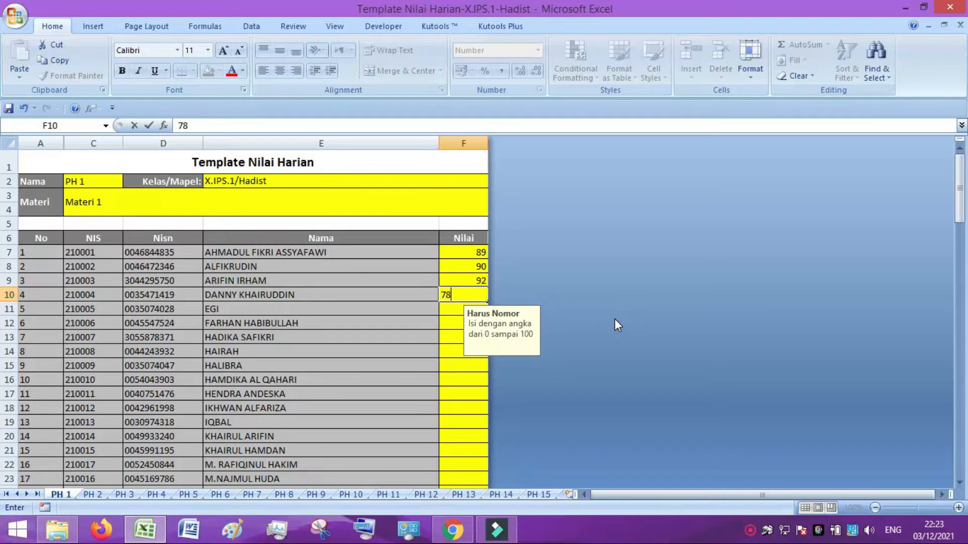
pyautogui.press('Return')
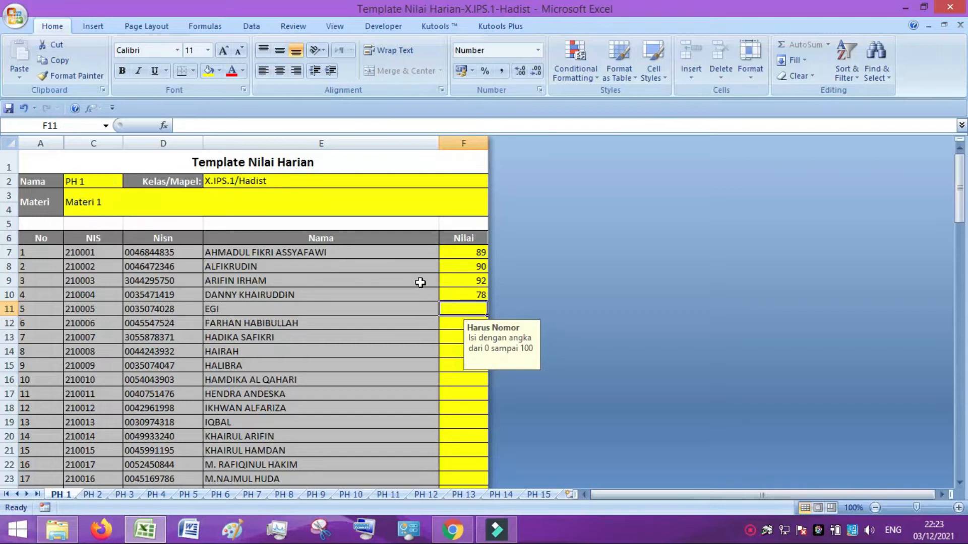
# Copy the first student's 89 and paste it as values into the remaining Nilai cells.
pyautogui.click(464, 253)
pyautogui.rightClick(463, 252)
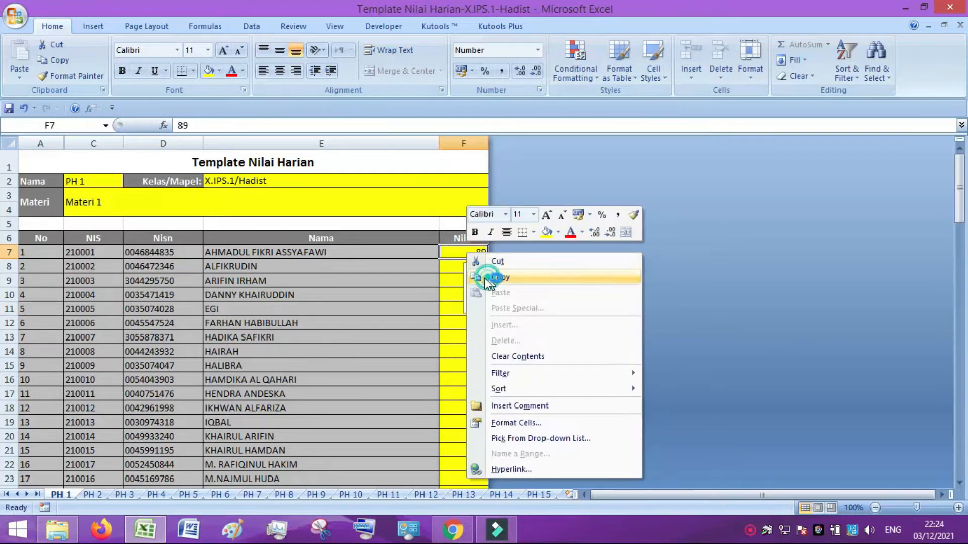
pyautogui.click(493, 275)
pyautogui.moveTo(451, 271); pyautogui.dragTo(454, 454)
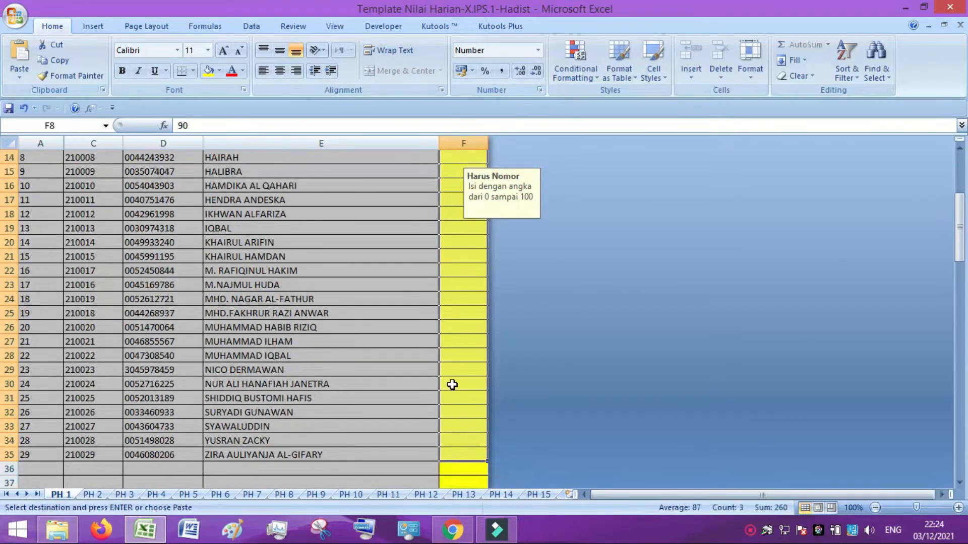
pyautogui.rightClick(452, 383)
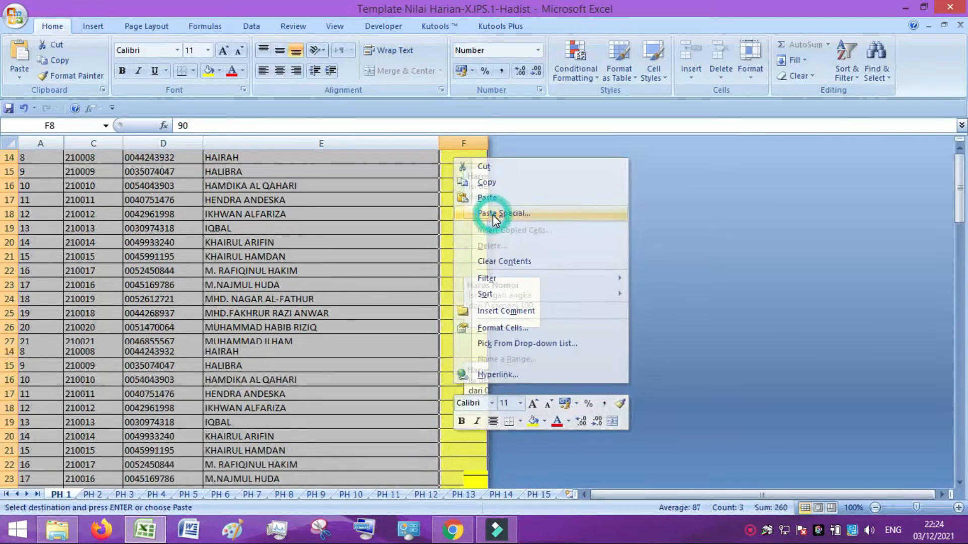
pyautogui.click(492, 214)
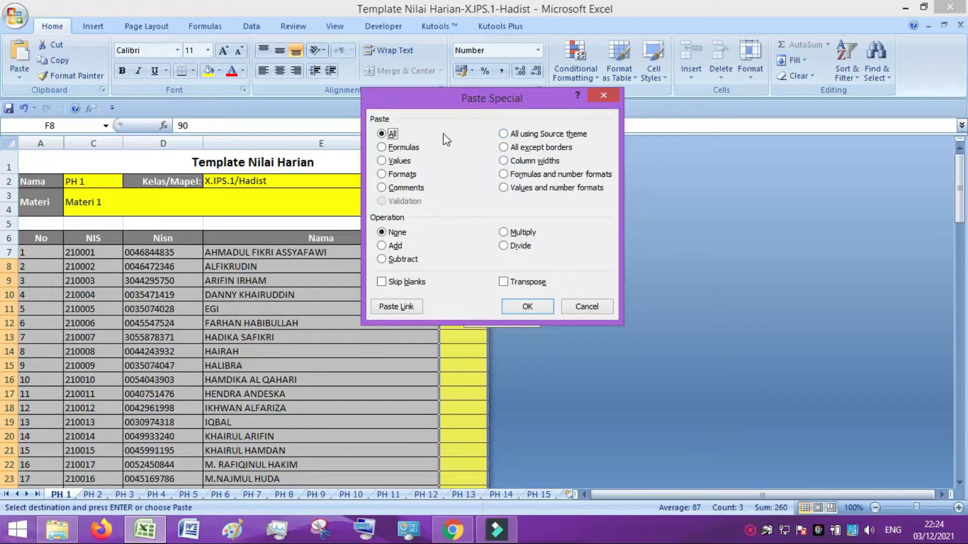
pyautogui.click(398, 161)
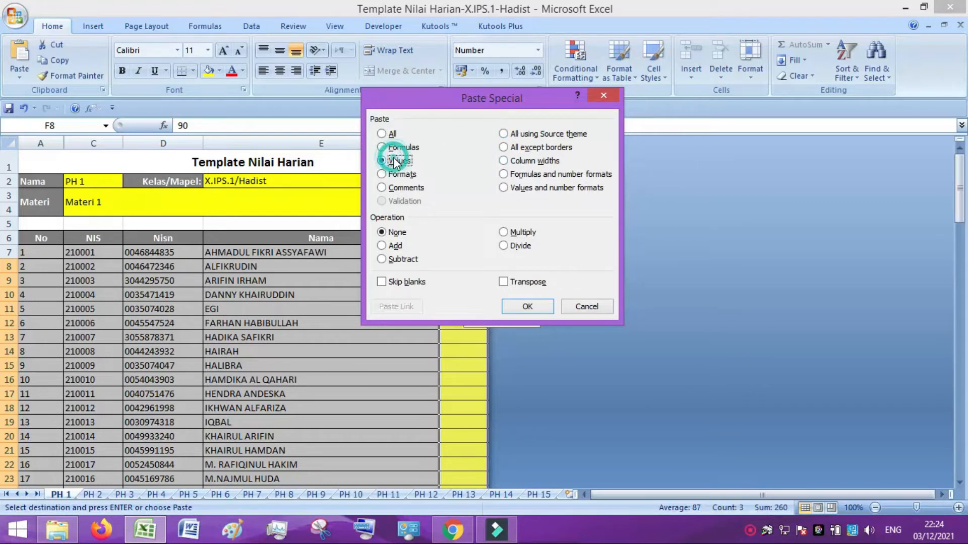
pyautogui.click(527, 306)
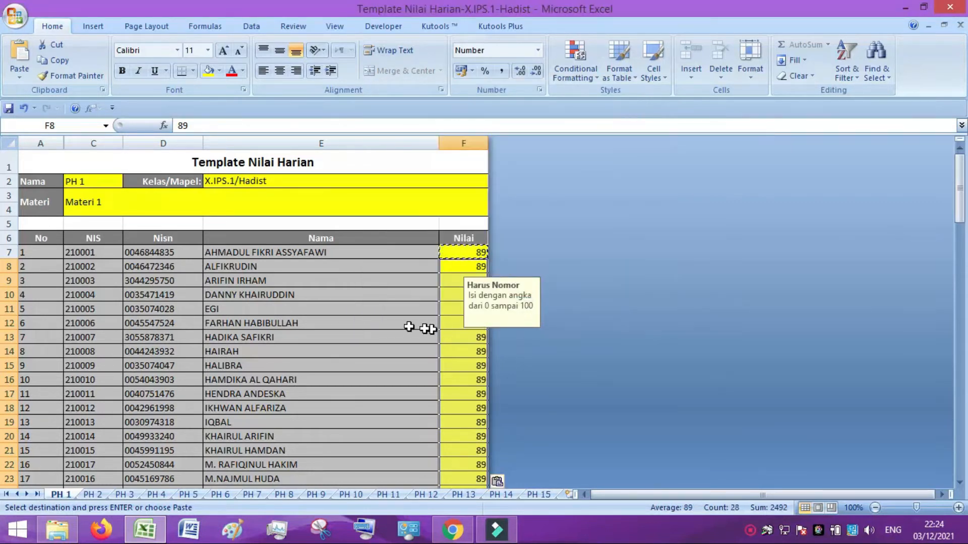
pyautogui.click(429, 329)
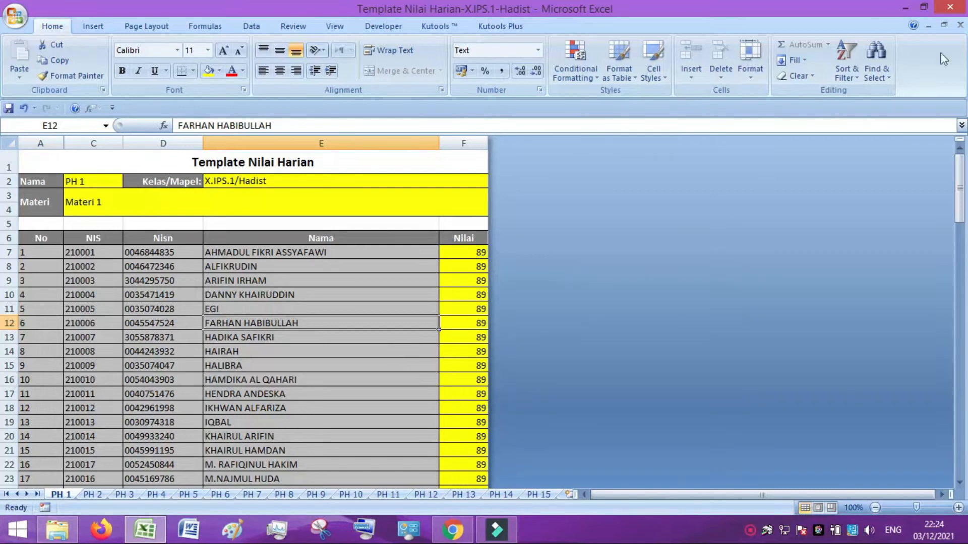
# Upload Template Nilai Harian-X.IPS.1-Hadist so PH 1 shows 89 for all 29 students.
pyautogui.click(951, 9)
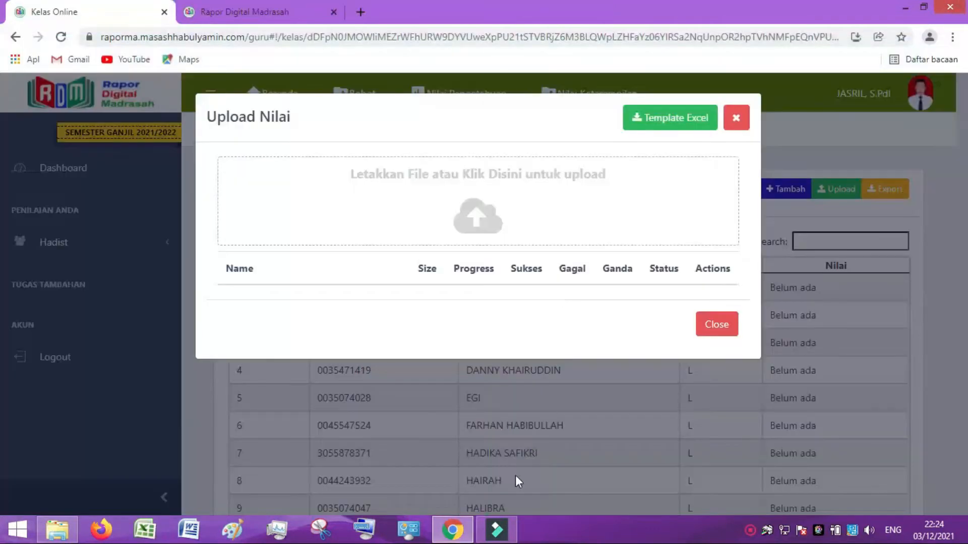
pyautogui.click(473, 220)
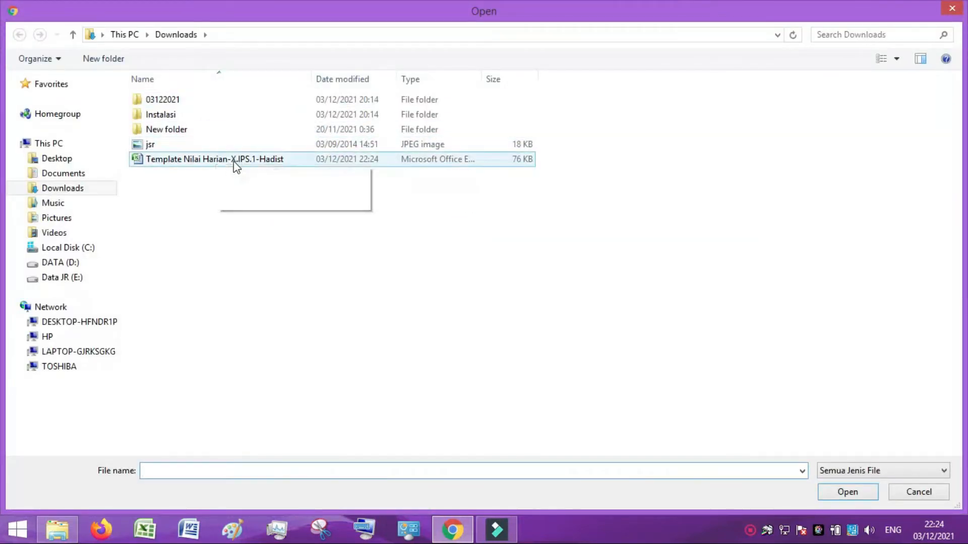
pyautogui.click(228, 162)
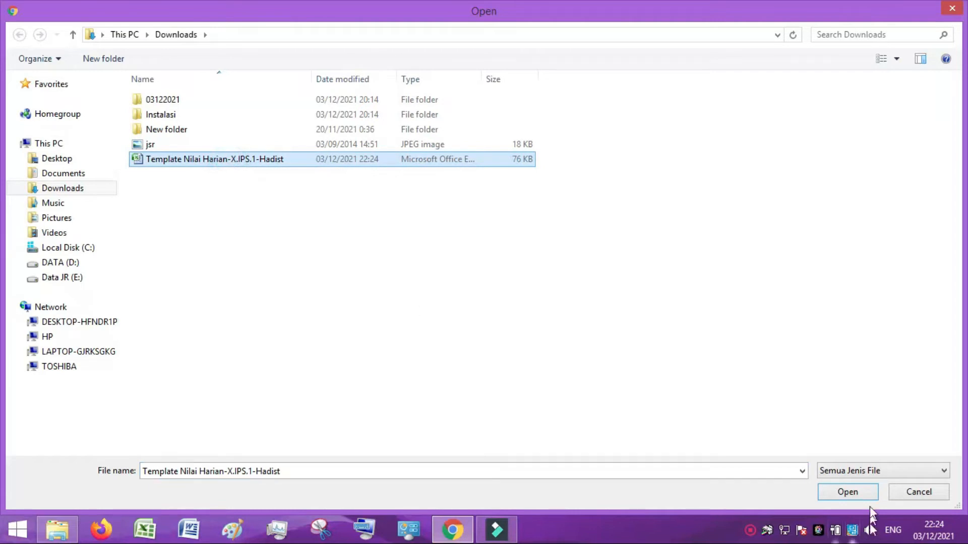
pyautogui.click(847, 492)
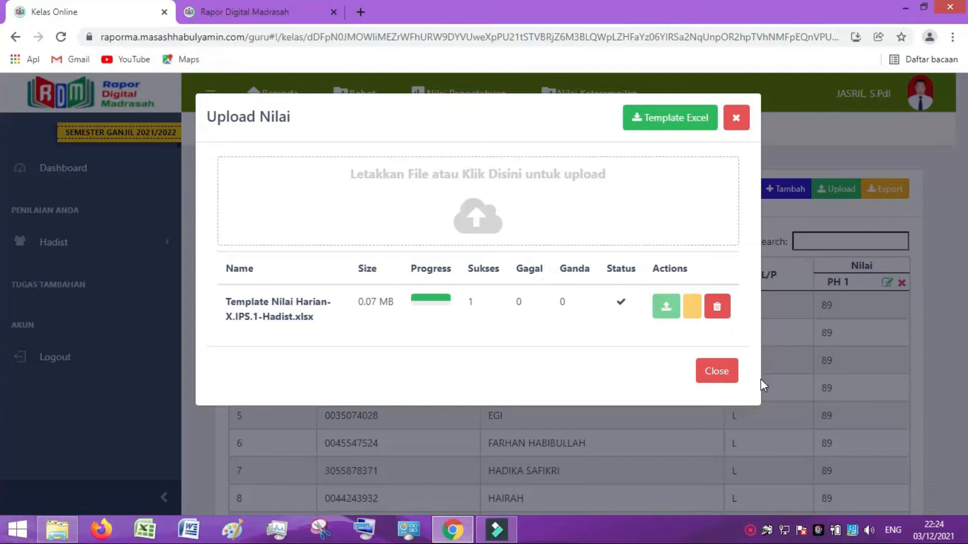
pyautogui.click(701, 373)
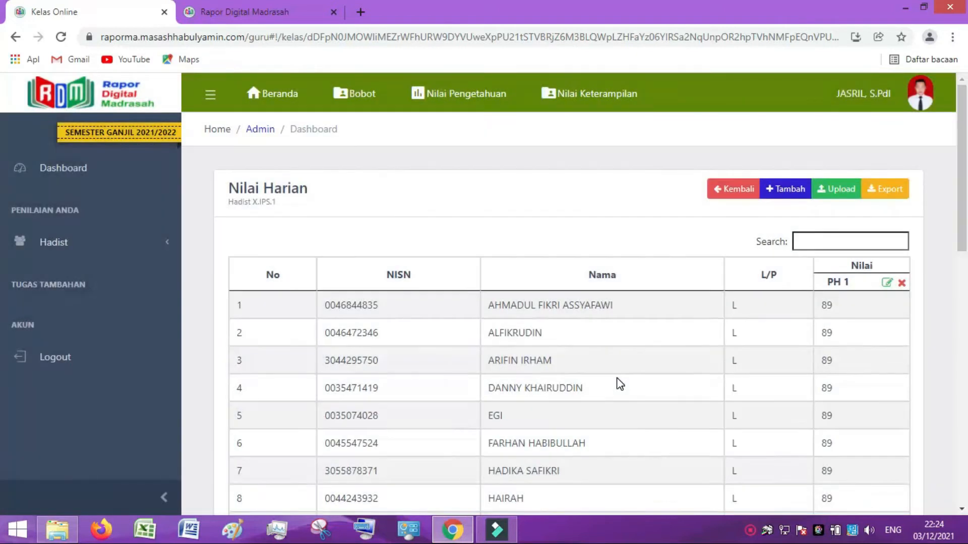
pyautogui.scroll(-13, 833, 334)
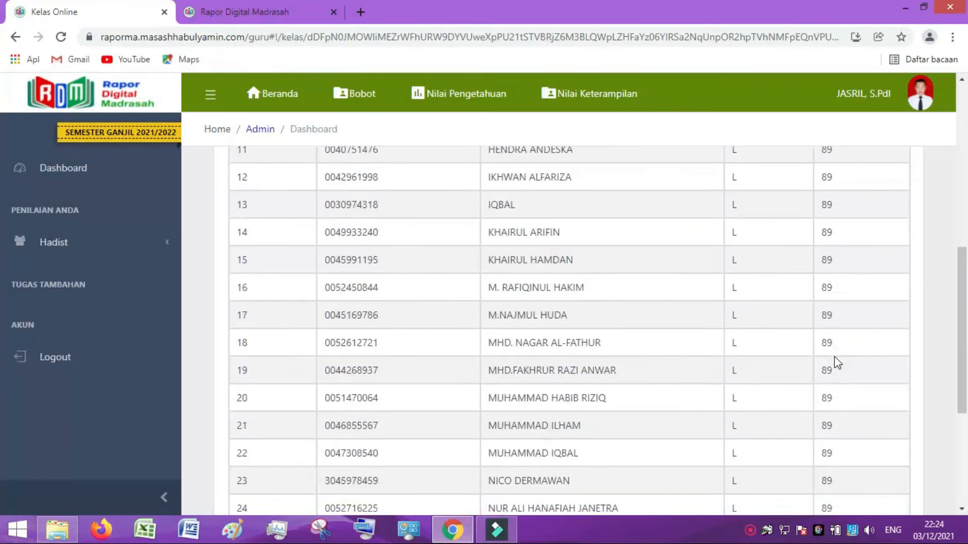
pyautogui.scroll(10, 830, 365)
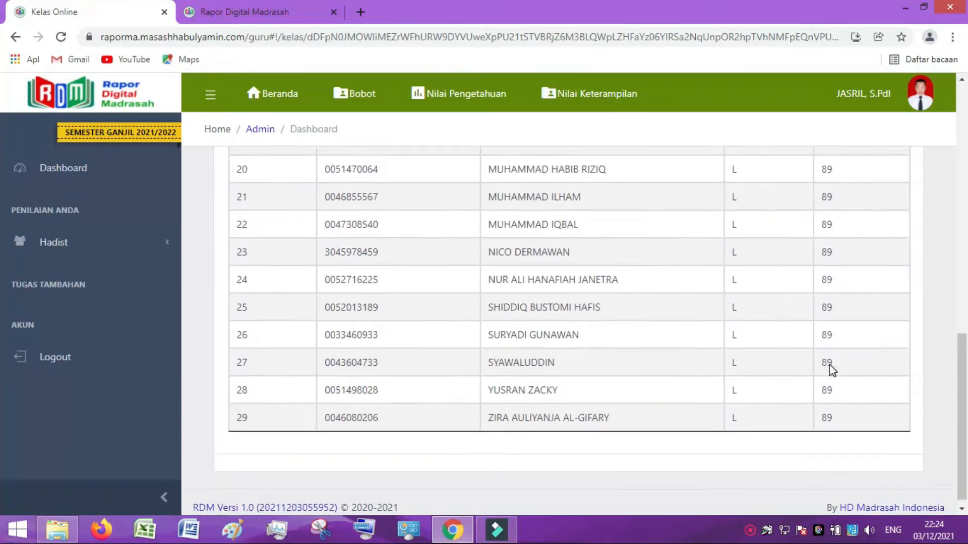
pyautogui.scroll(3, 830, 364)
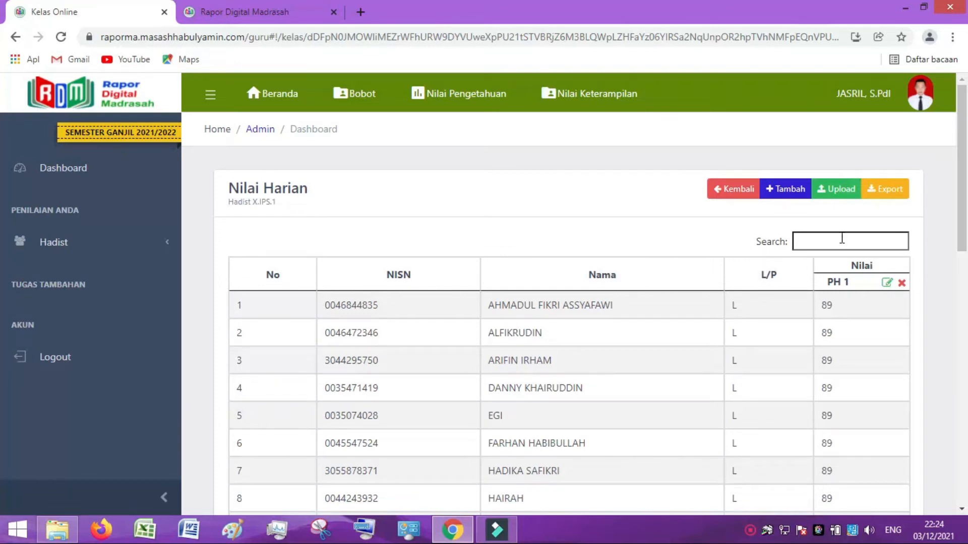
# Re-upload the same grade file, delete the duplicate entry, and download a fresh Excel template.
pyautogui.click(832, 190)
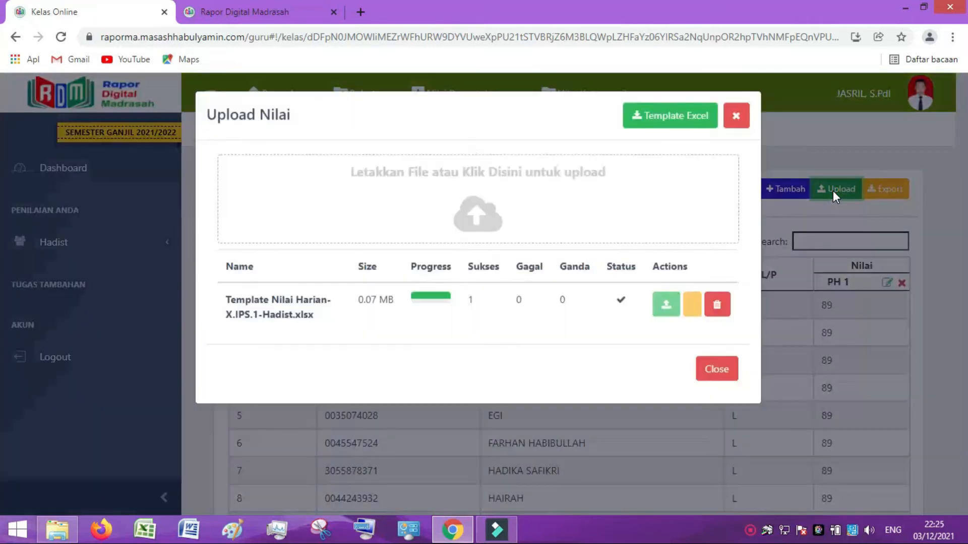
pyautogui.click(484, 225)
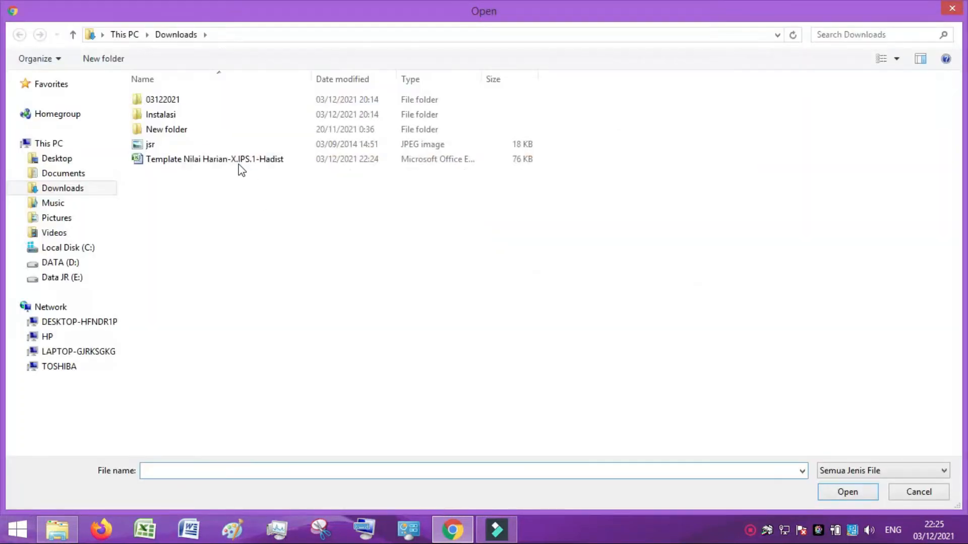
pyautogui.doubleClick(177, 160)
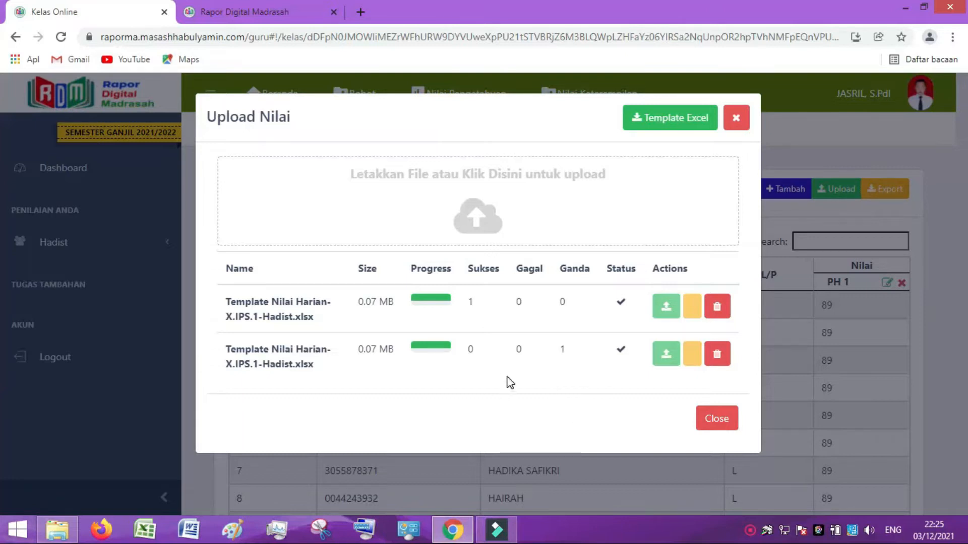
pyautogui.click(718, 356)
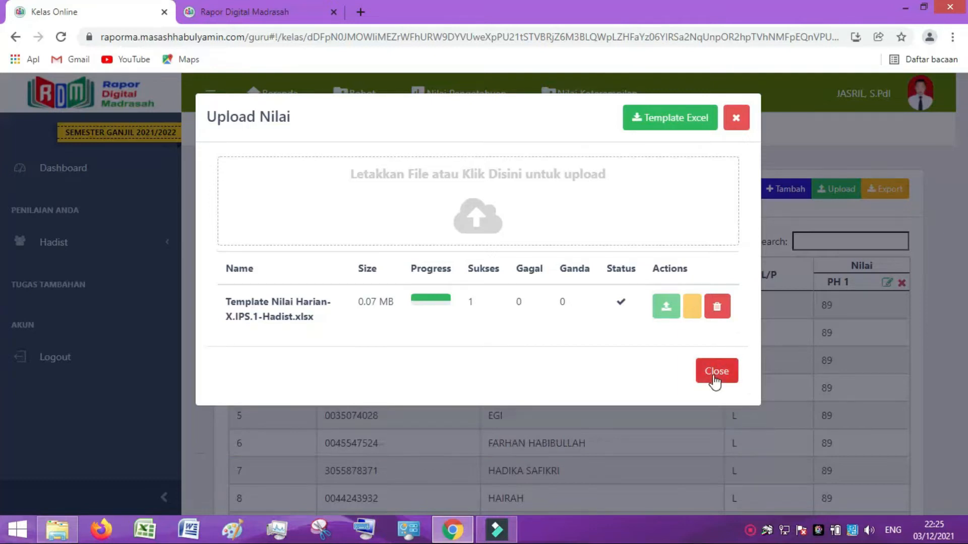
pyautogui.click(675, 129)
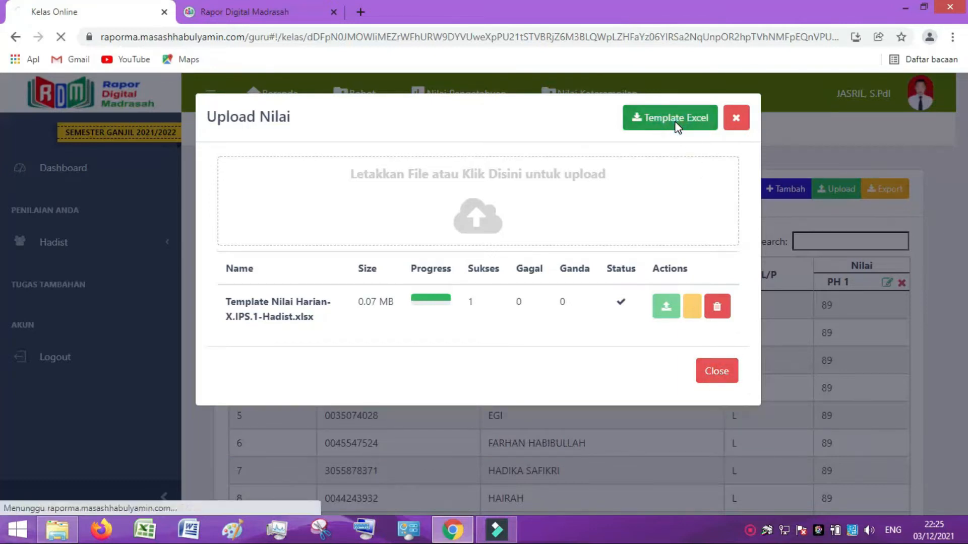
# Open the new template, dismiss the add-in warning, and set PH 2 with Materi PH 2.
pyautogui.click(85, 491)
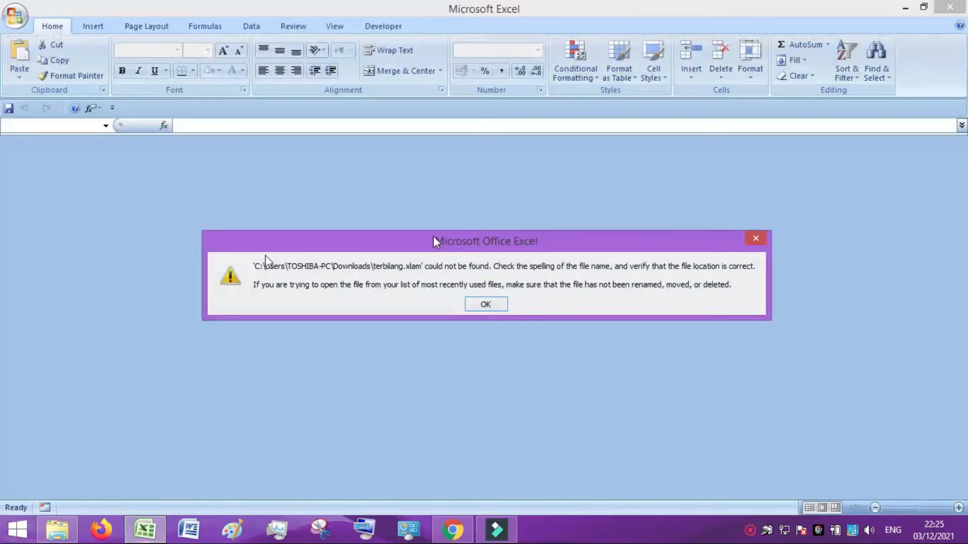
pyautogui.click(487, 309)
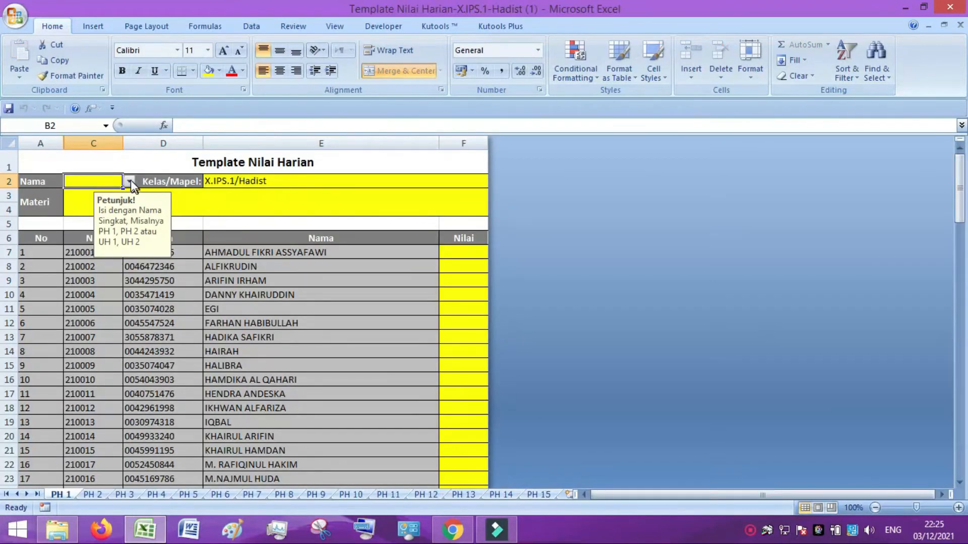
pyautogui.click(131, 180)
pyautogui.click(76, 197)
pyautogui.click(80, 201)
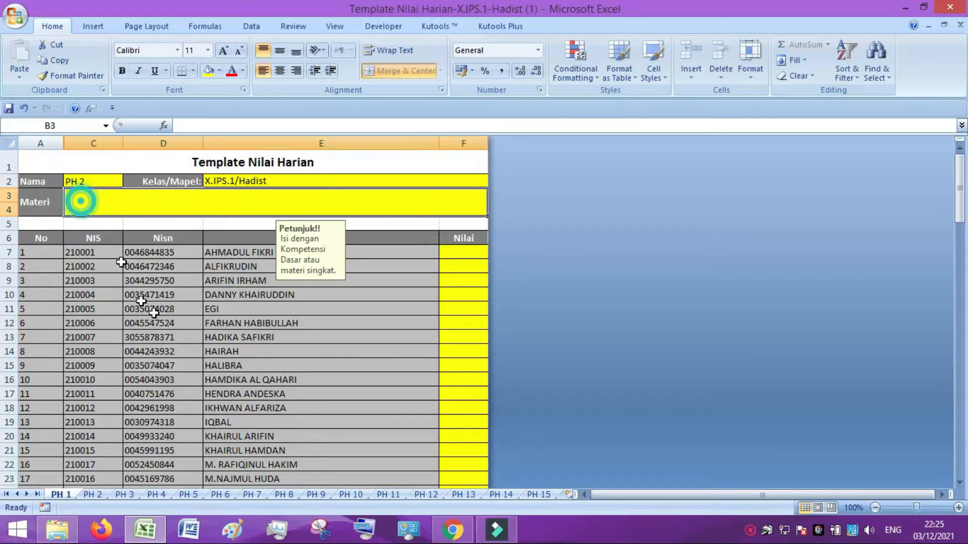
pyautogui.write('Materi PH 2')
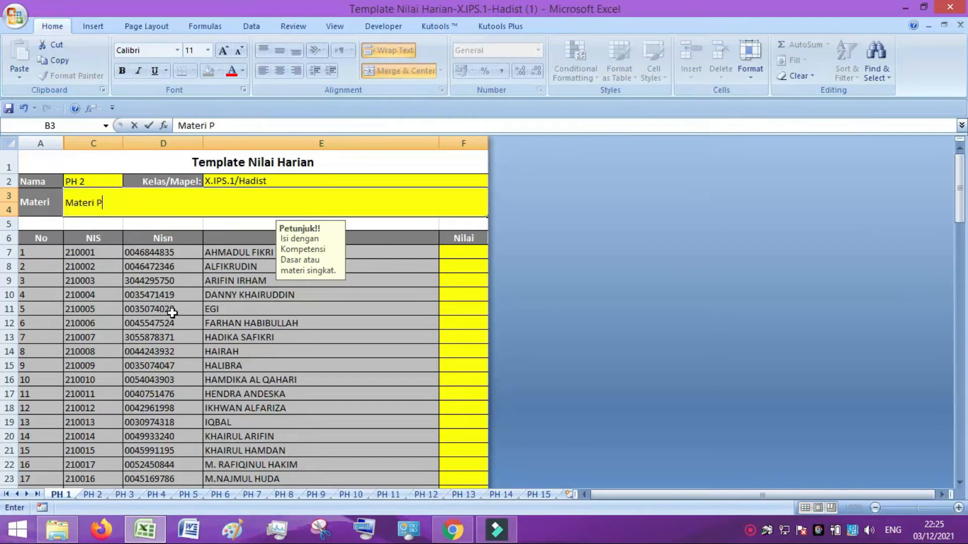
pyautogui.click(465, 250)
# Grade the first student 79 and paste 89 as values for everyone else, then close.
pyautogui.write('79')
pyautogui.press('Return')
pyautogui.write('89')
pyautogui.click(356, 323)
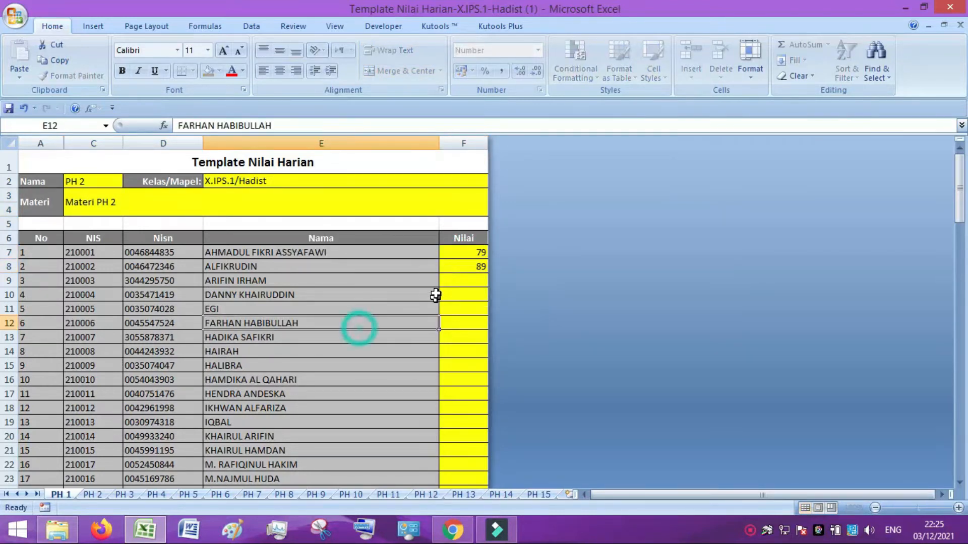
pyautogui.rightClick(456, 267)
pyautogui.click(482, 291)
pyautogui.moveTo(456, 281); pyautogui.dragTo(460, 455)
pyautogui.rightClick(464, 438)
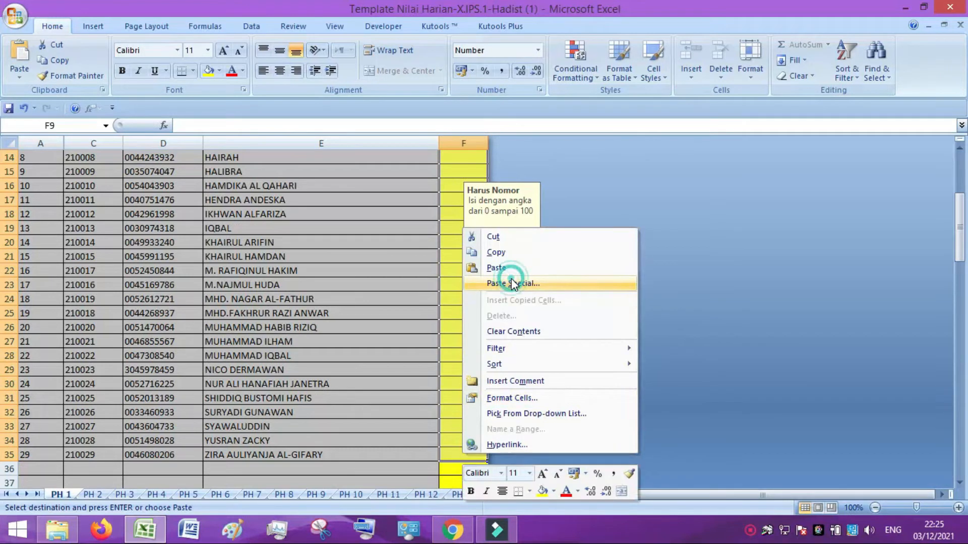
pyautogui.click(515, 281)
pyautogui.click(413, 225)
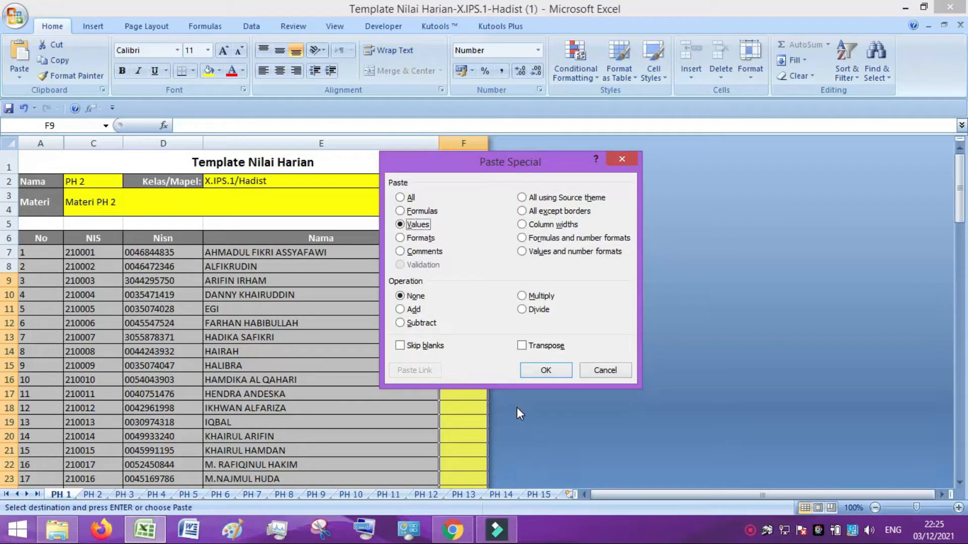
pyautogui.click(555, 371)
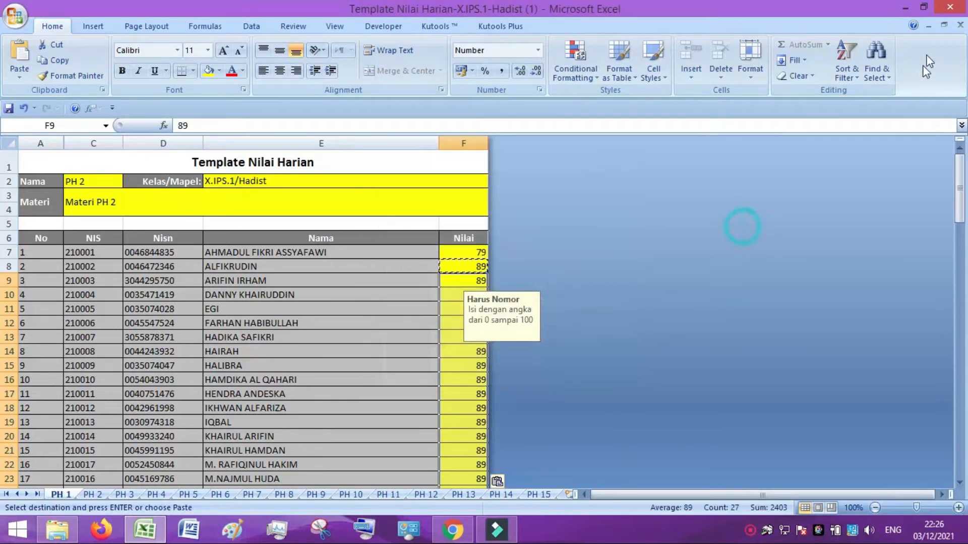
pyautogui.click(949, 7)
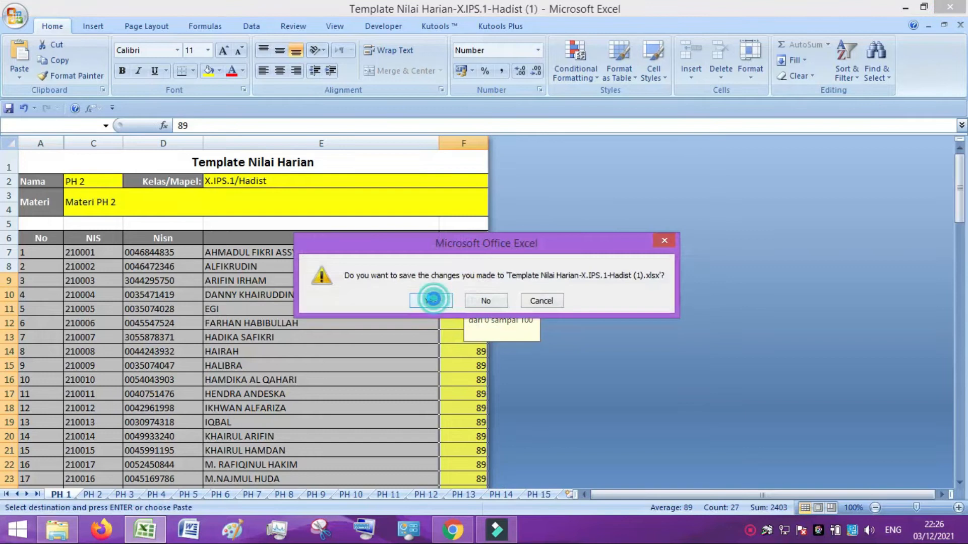
# Save the PH 2 workbook and upload Template Nilai Harian-X.IPS.1-Hadist (1) to RDM.
pyautogui.click(432, 300)
pyautogui.click(450, 534)
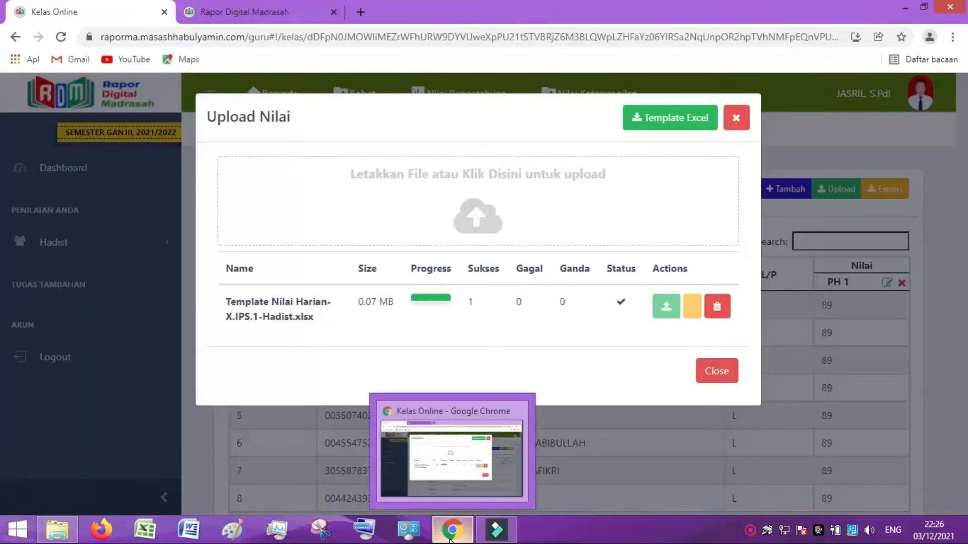
pyautogui.click(477, 224)
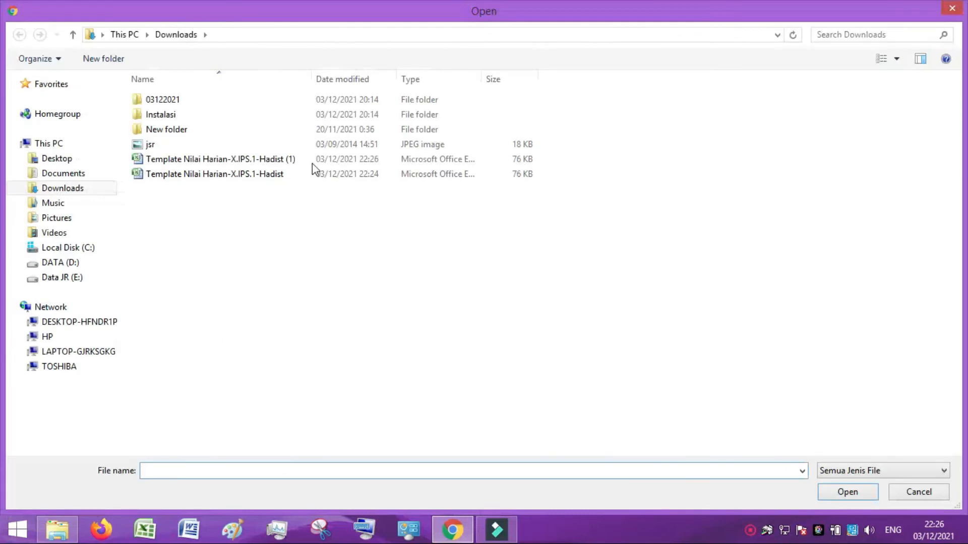
pyautogui.click(282, 160)
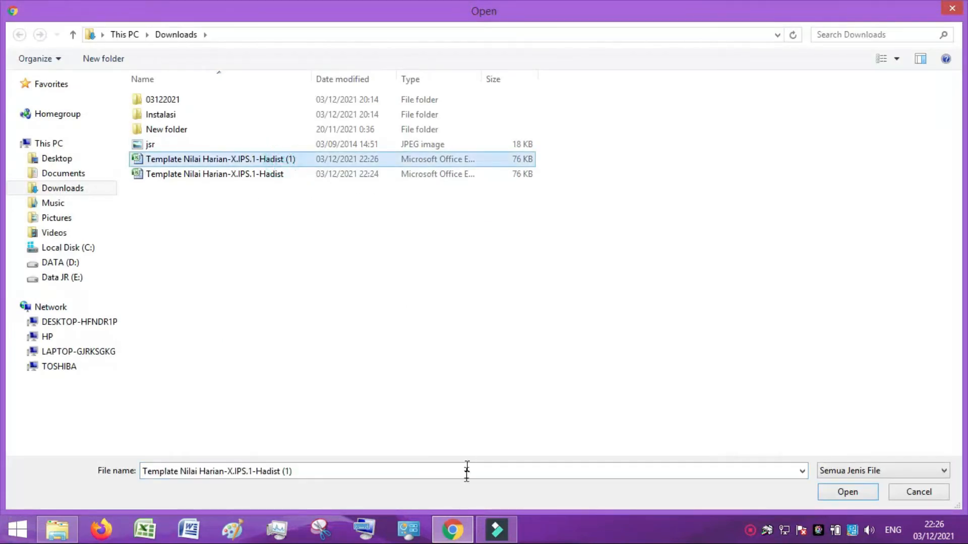
pyautogui.click(847, 494)
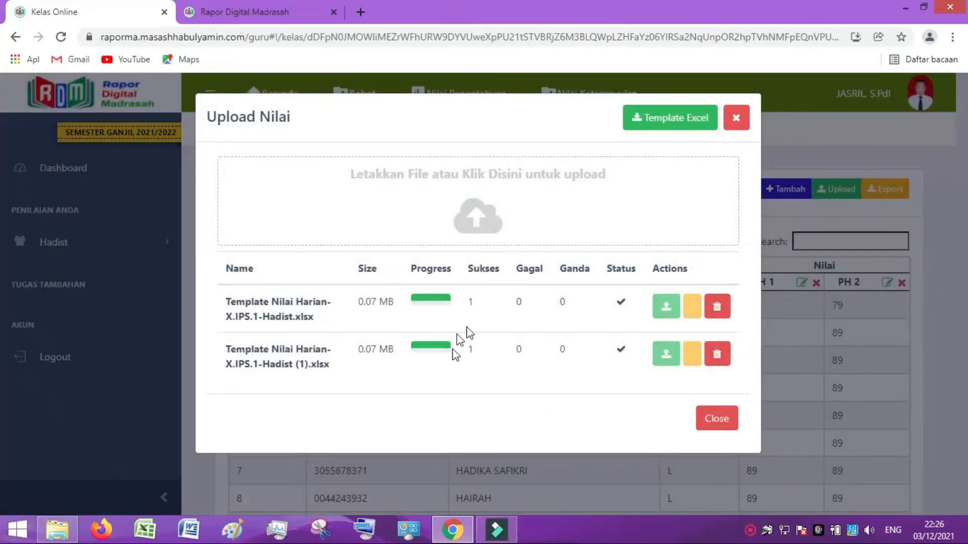
pyautogui.click(721, 422)
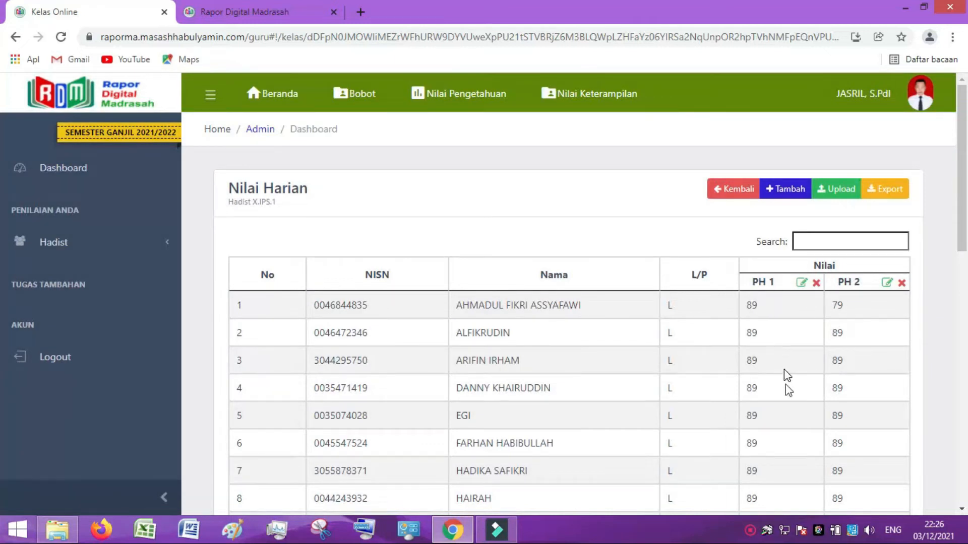
pyautogui.scroll(-10, 786, 386)
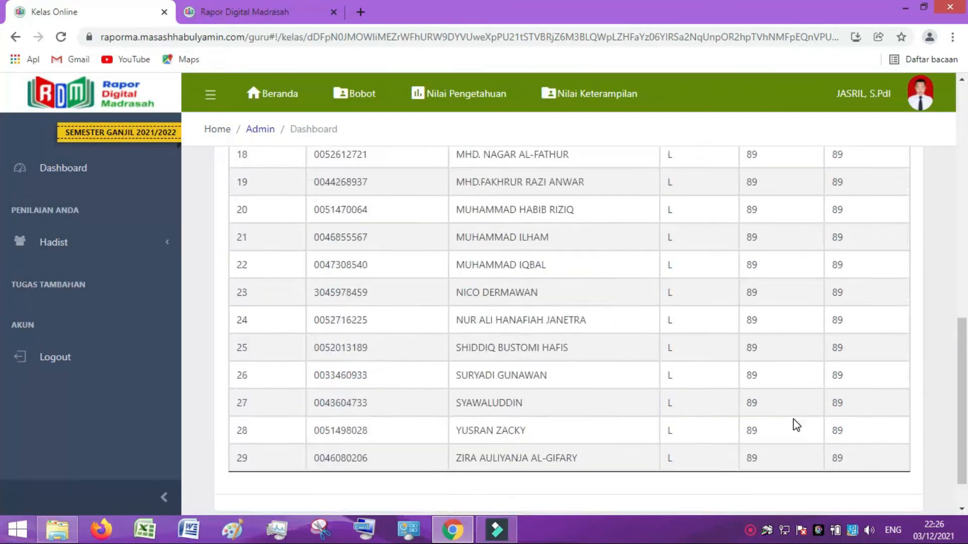
pyautogui.scroll(10, 796, 425)
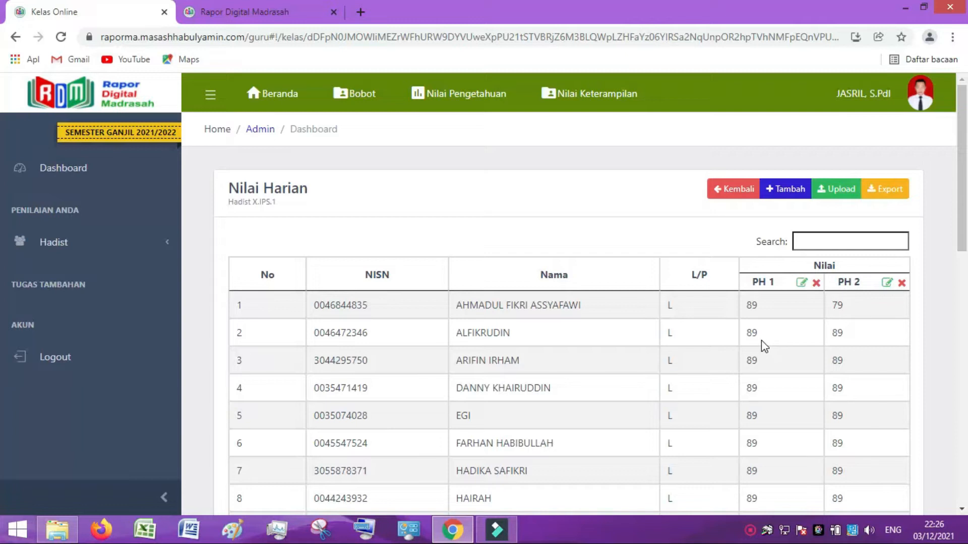
# Return to Nilai Pengetahuan and review Harian/Rapor scores: 84/42 first student, 89/45 others.
pyautogui.click(735, 190)
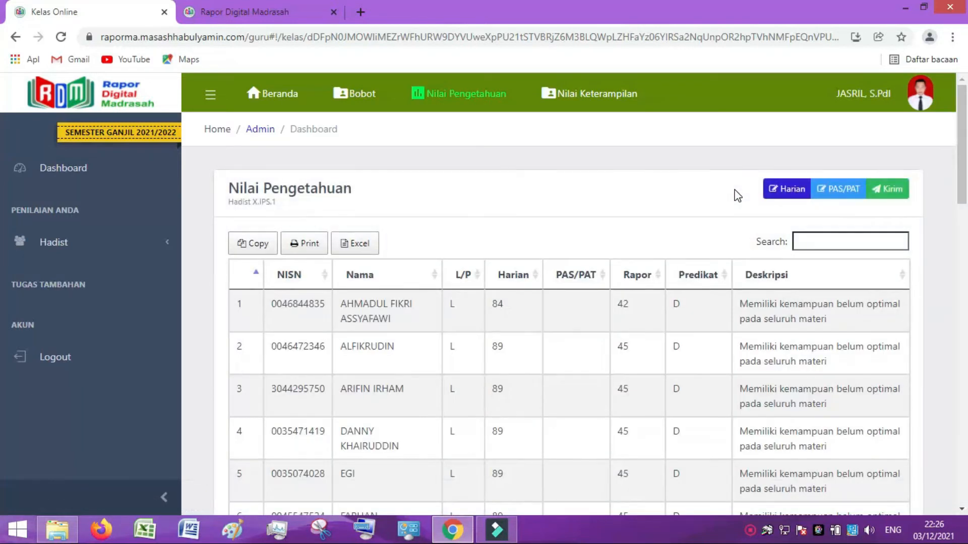
pyautogui.scroll(-3, 524, 352)
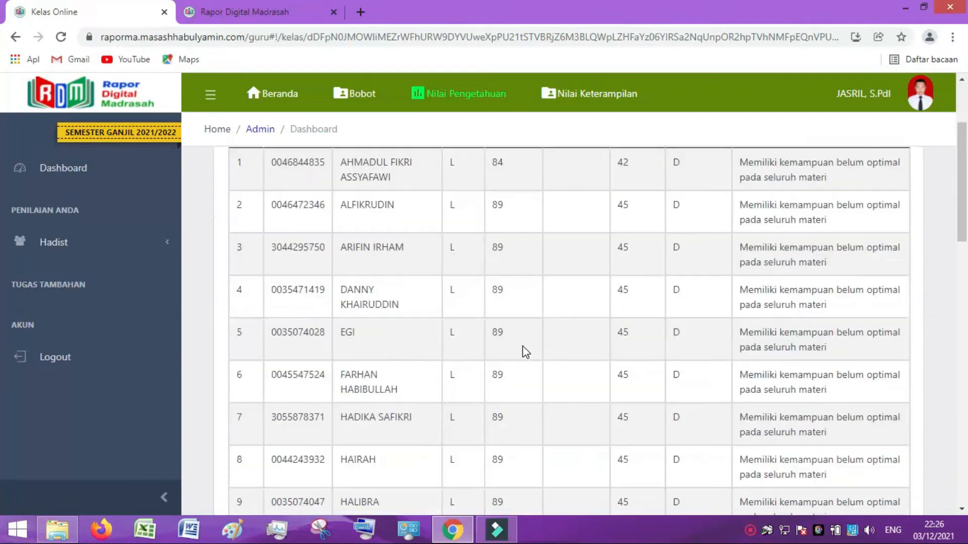
pyautogui.scroll(3, 528, 369)
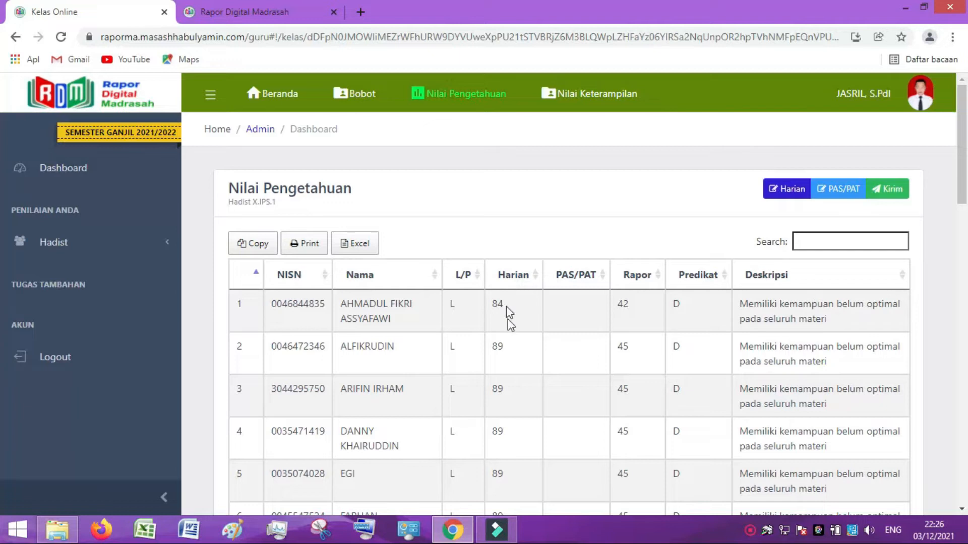
pyautogui.scroll(-7, 508, 330)
pyautogui.scroll(-10, 504, 347)
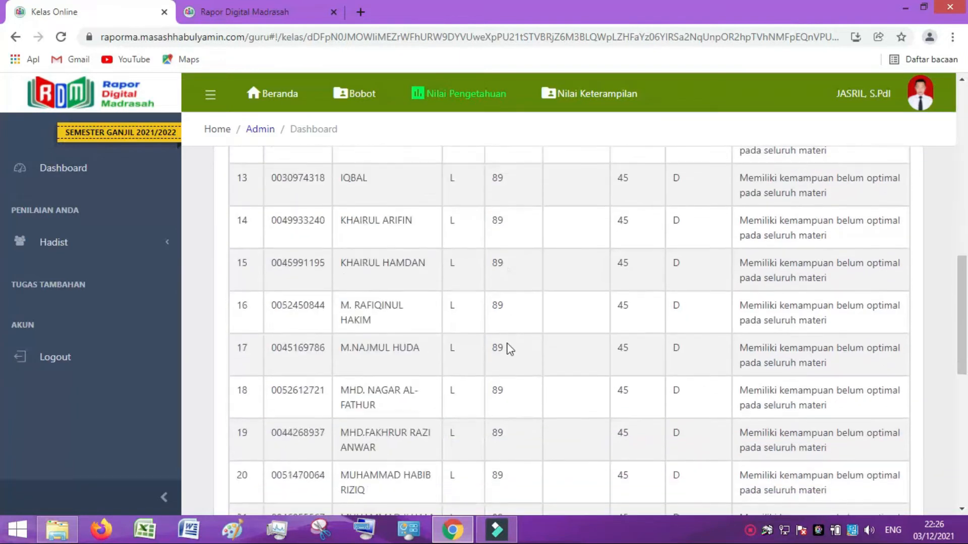
pyautogui.scroll(9, 569, 353)
pyautogui.scroll(8, 570, 353)
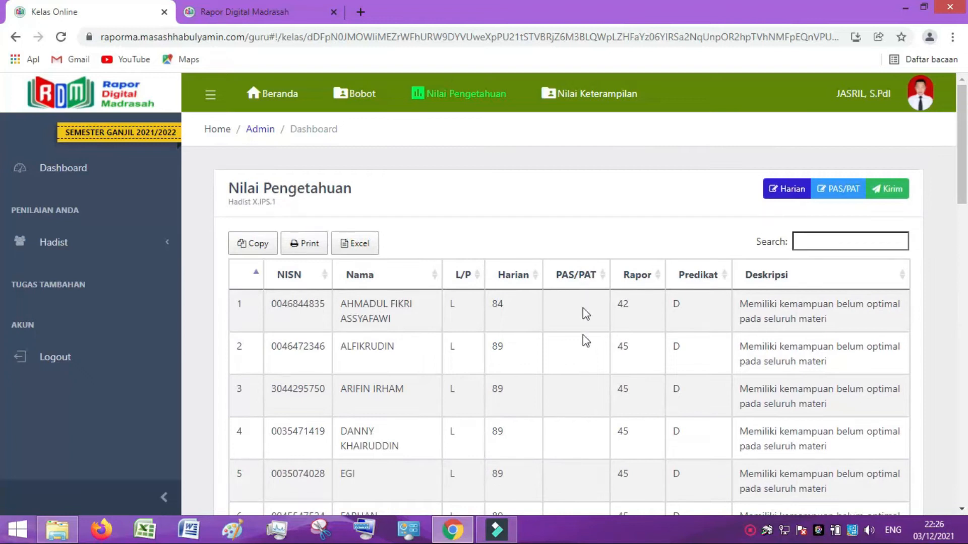
# Open the PAS/PAT grade entry page and try 89 in the fill-all grade field.
pyautogui.click(845, 194)
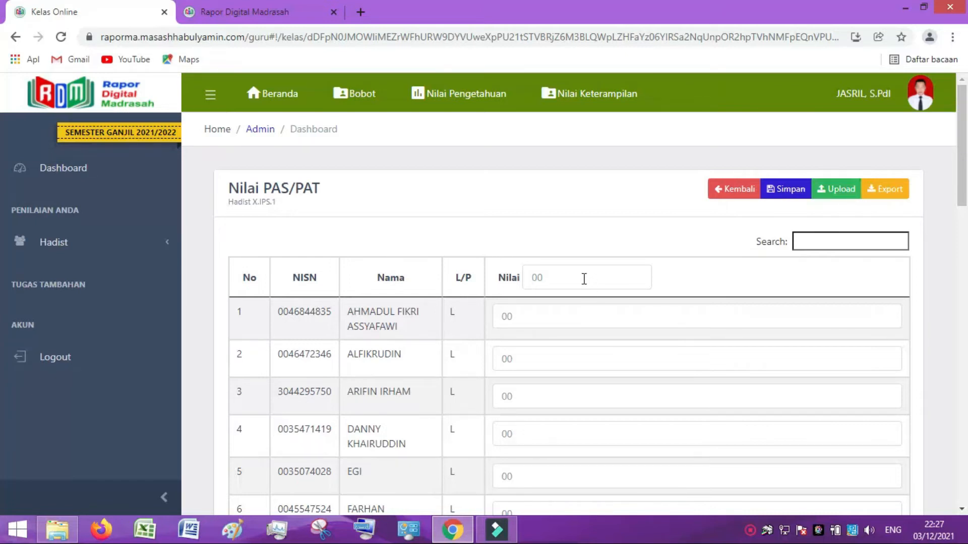
pyautogui.click(568, 279)
pyautogui.write('89')
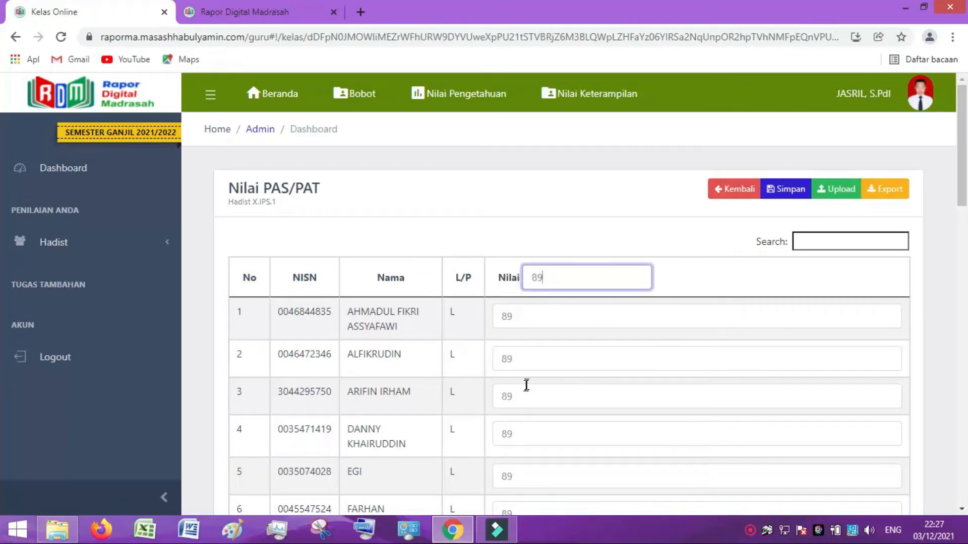
pyautogui.click(538, 360)
pyautogui.click(540, 396)
pyautogui.scroll(-4, 630, 394)
pyautogui.scroll(-15, 631, 418)
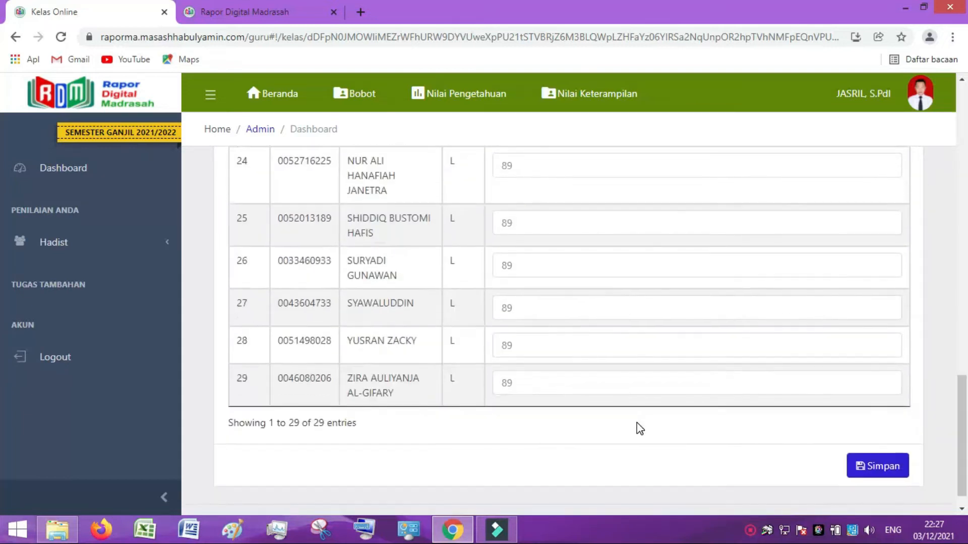
pyautogui.scroll(10, 638, 418)
pyautogui.scroll(8, 637, 418)
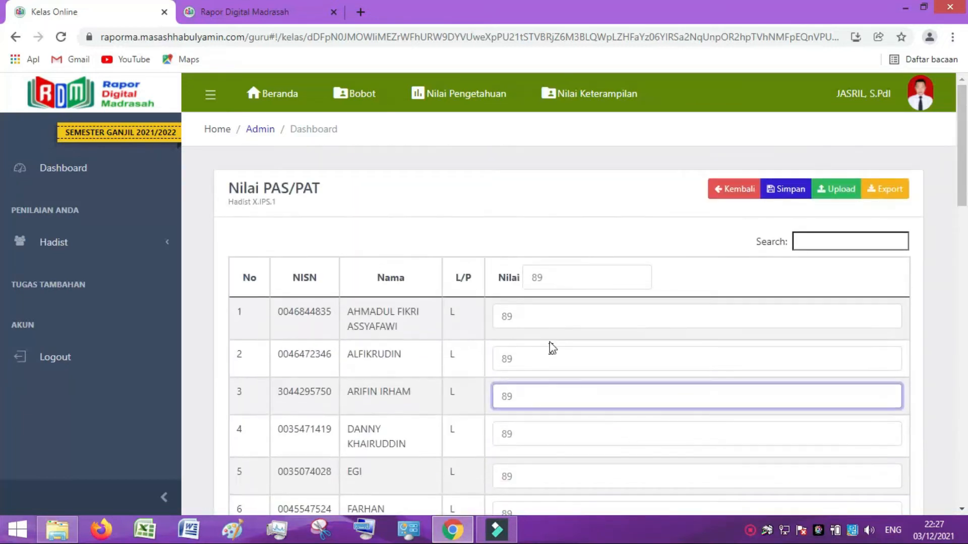
pyautogui.click(552, 272)
pyautogui.press('BackSpace')
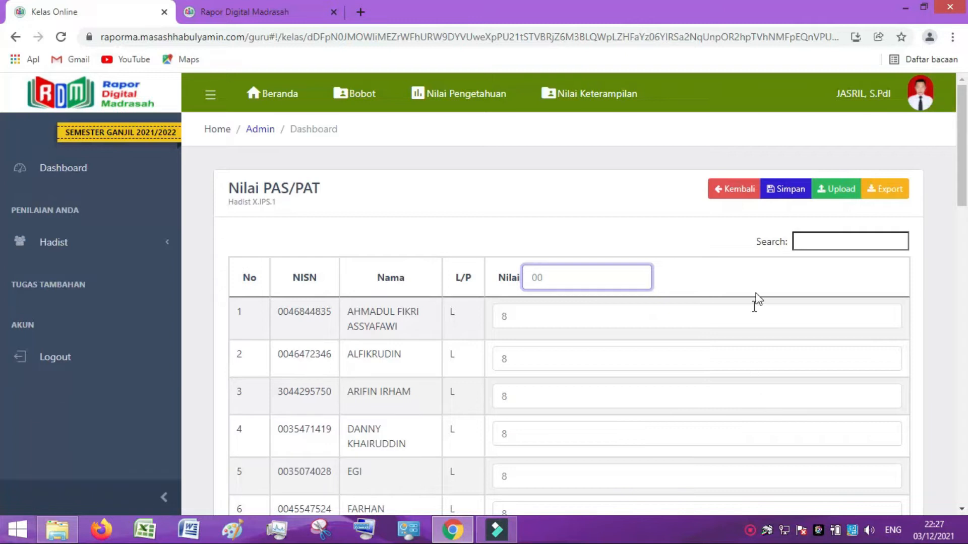
# Download the PAS/PAT Excel template and open it in Excel.
pyautogui.click(834, 189)
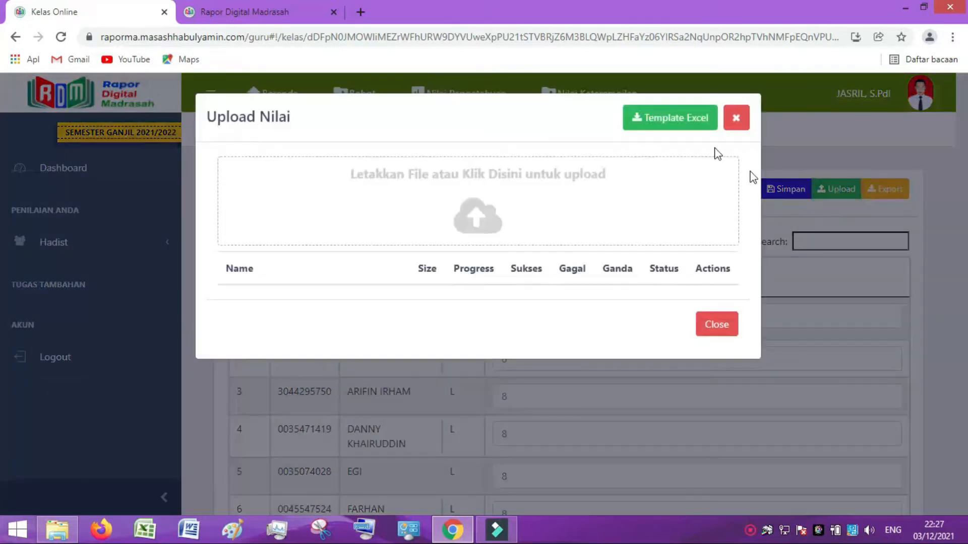
pyautogui.click(668, 121)
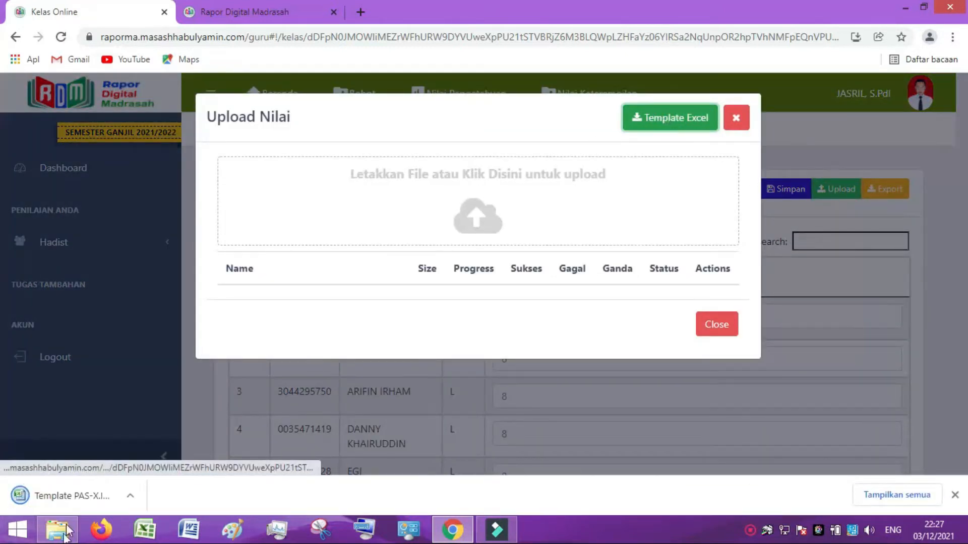
pyautogui.click(71, 493)
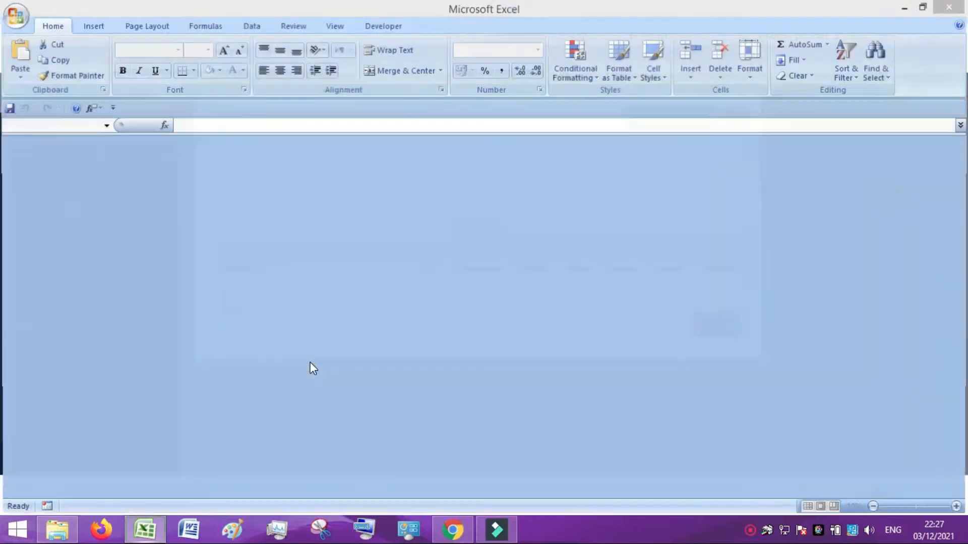
# Set the assessment name to PAS1 and score the first four students 98, 96, 87, 89.
pyautogui.click(471, 303)
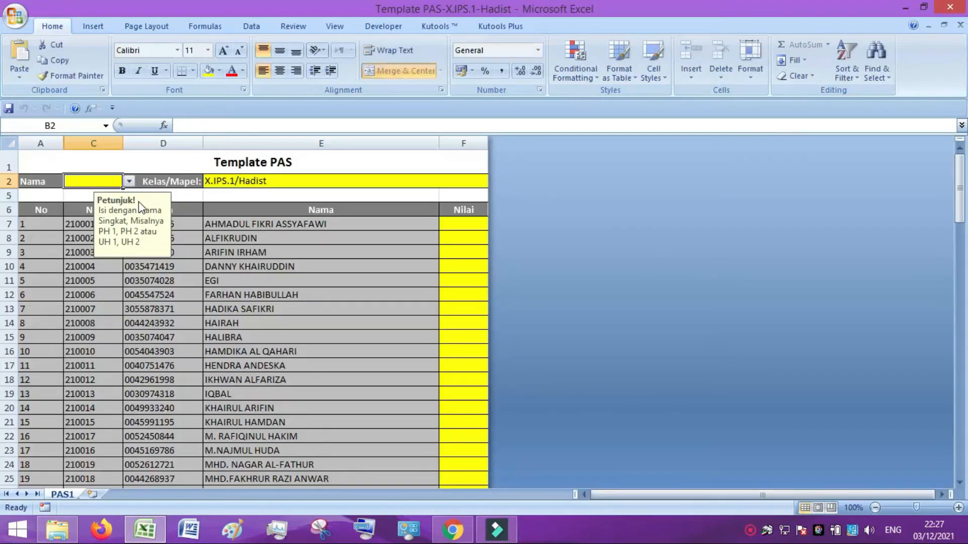
pyautogui.click(129, 181)
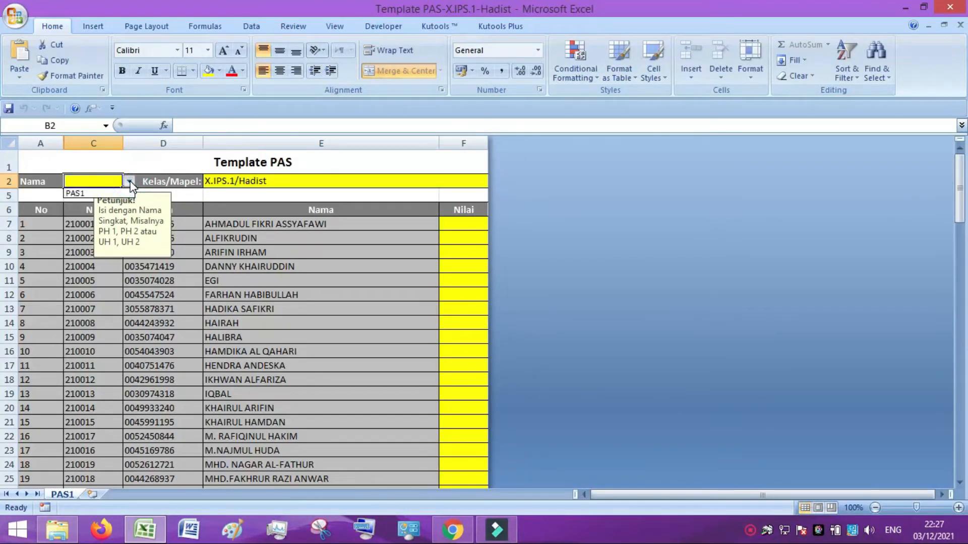
pyautogui.click(86, 192)
pyautogui.click(283, 337)
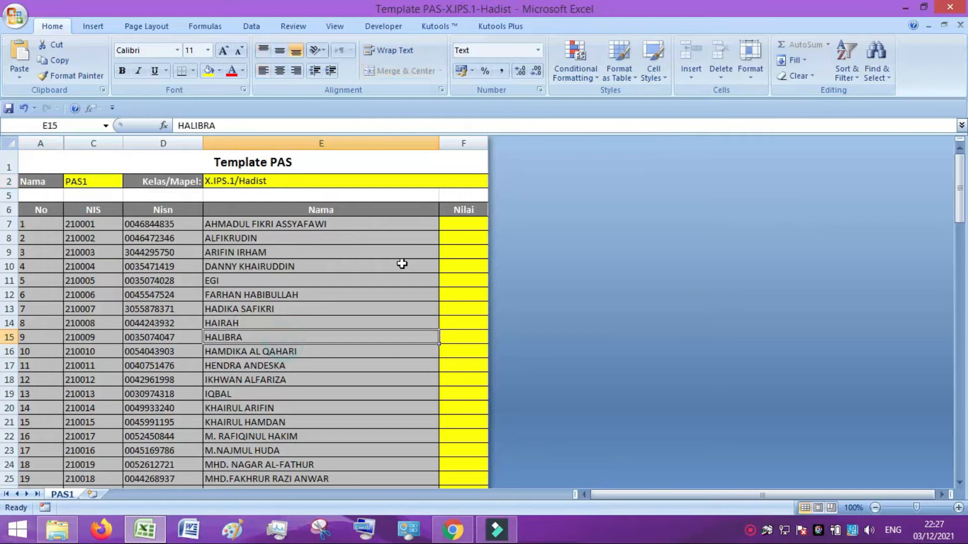
pyautogui.click(447, 223)
pyautogui.write('98')
pyautogui.press('Return')
pyautogui.write('96')
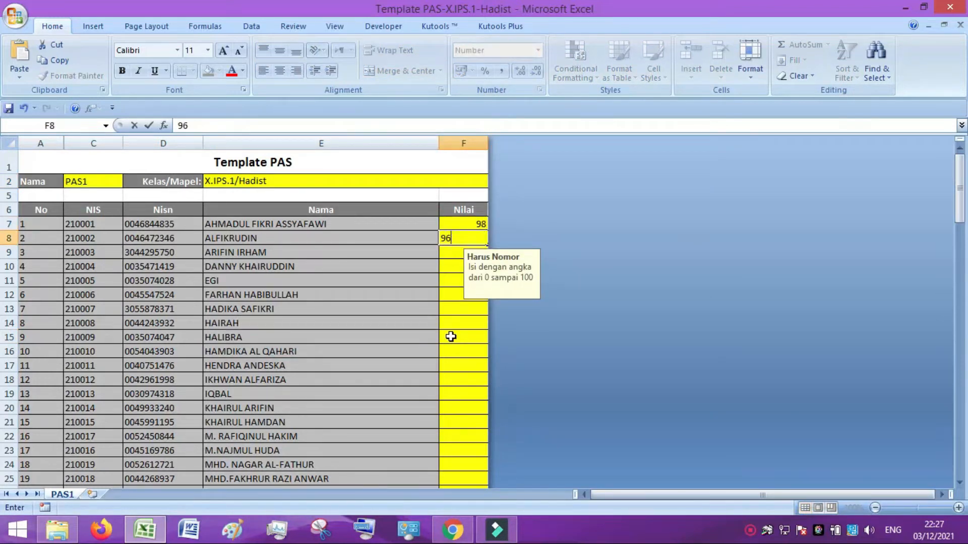
pyautogui.press('Return')
pyautogui.write('87')
pyautogui.press('Return')
pyautogui.write('89')
pyautogui.click(476, 375)
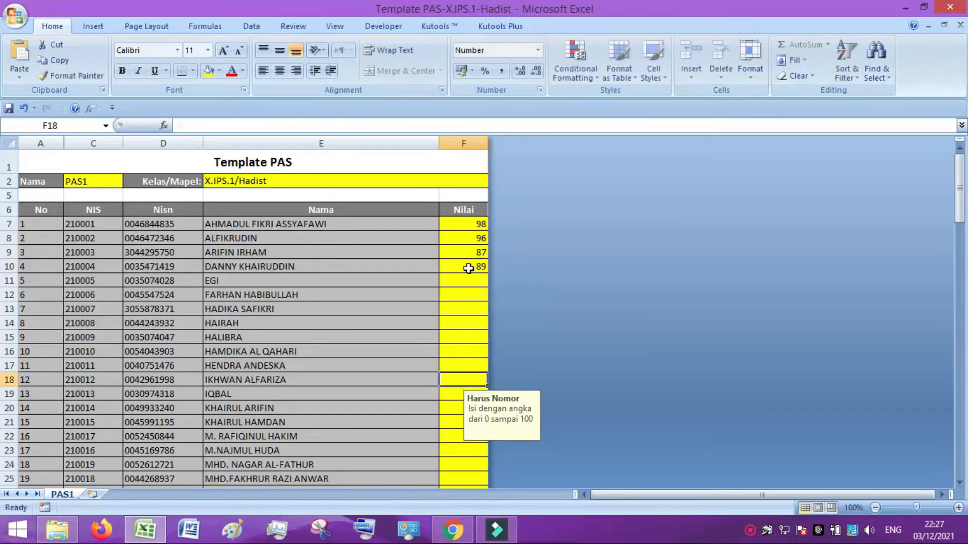
# Paste the 89 from F10 as values into F11:F35, then save and close the template.
pyautogui.click(468, 268)
pyautogui.rightClick(466, 266)
pyautogui.click(470, 296)
pyautogui.moveTo(454, 281); pyautogui.dragTo(457, 455)
pyautogui.rightClick(448, 416)
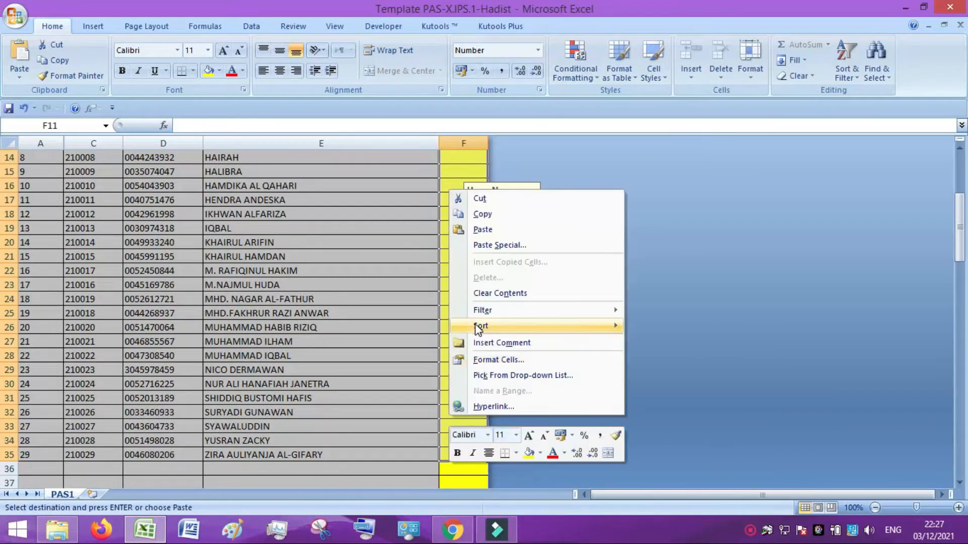
pyautogui.click(503, 247)
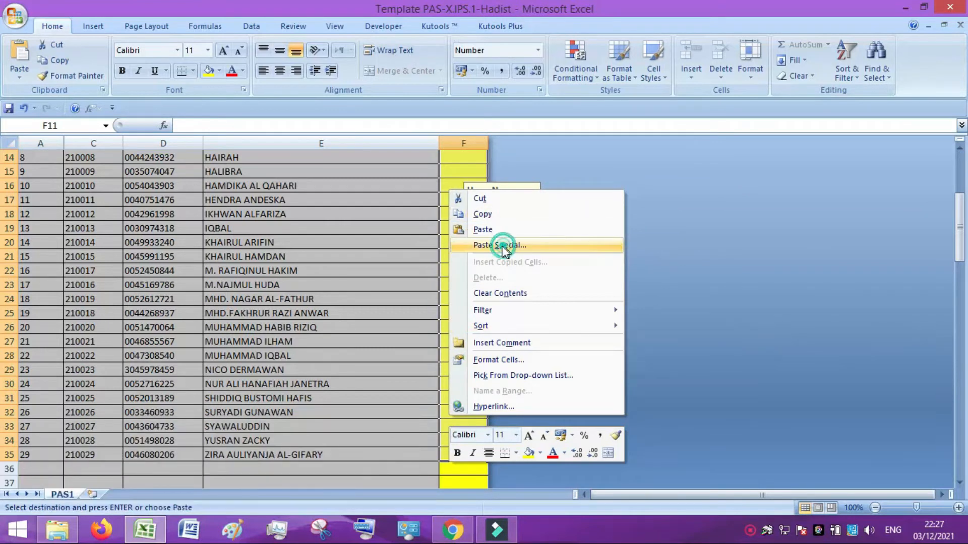
pyautogui.click(405, 191)
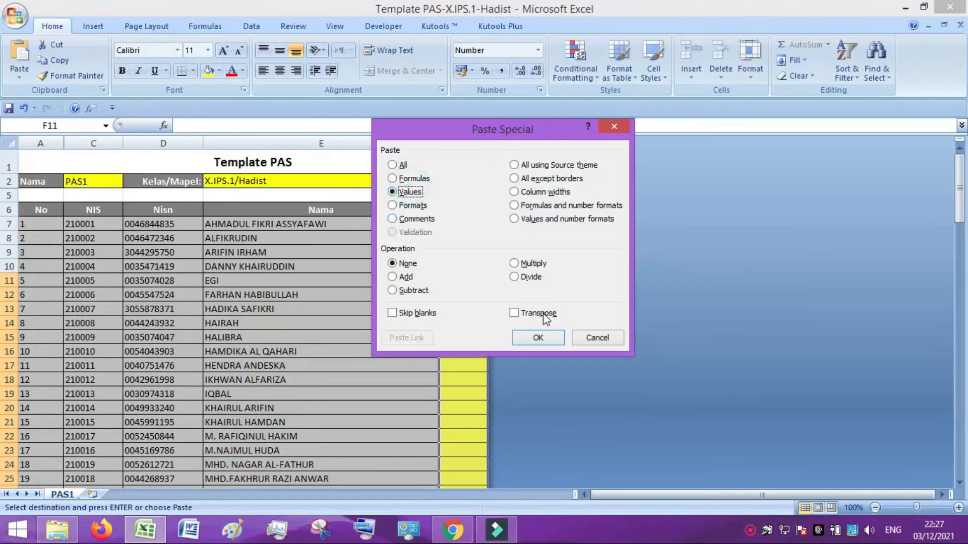
pyautogui.click(538, 343)
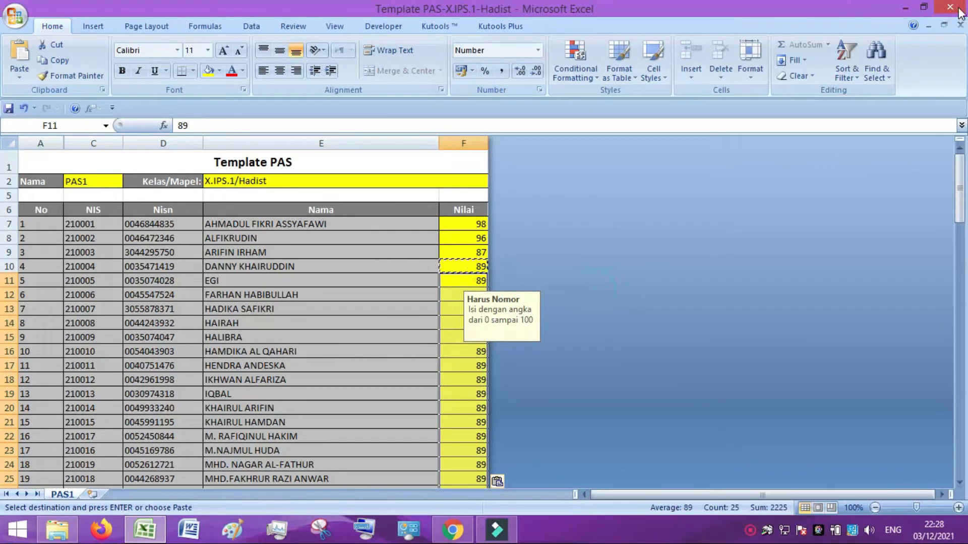
pyautogui.click(959, 12)
pyautogui.click(431, 302)
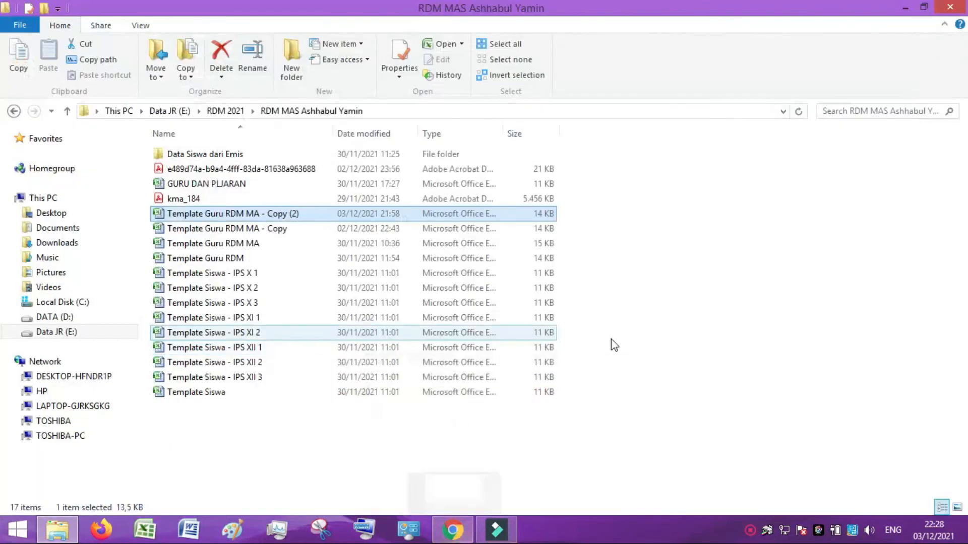
# Upload the filled Template PAS-X.IPS.1-Hadist file through the Upload Nilai window.
pyautogui.click(453, 530)
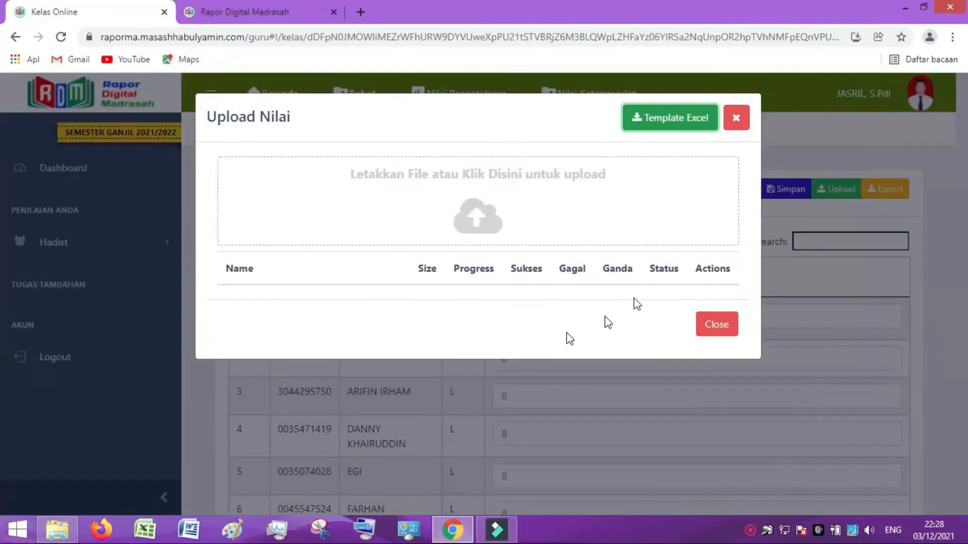
pyautogui.click(480, 223)
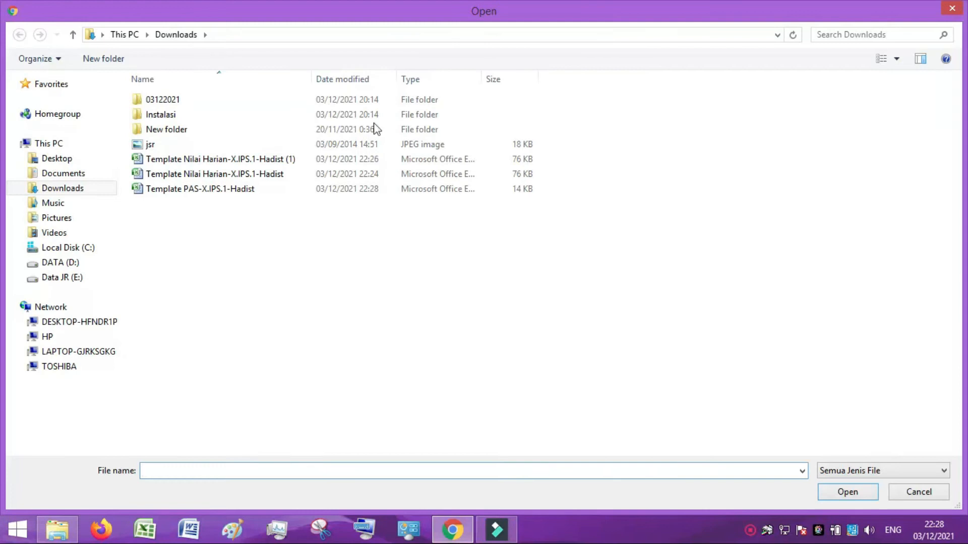
pyautogui.click(214, 191)
pyautogui.click(837, 493)
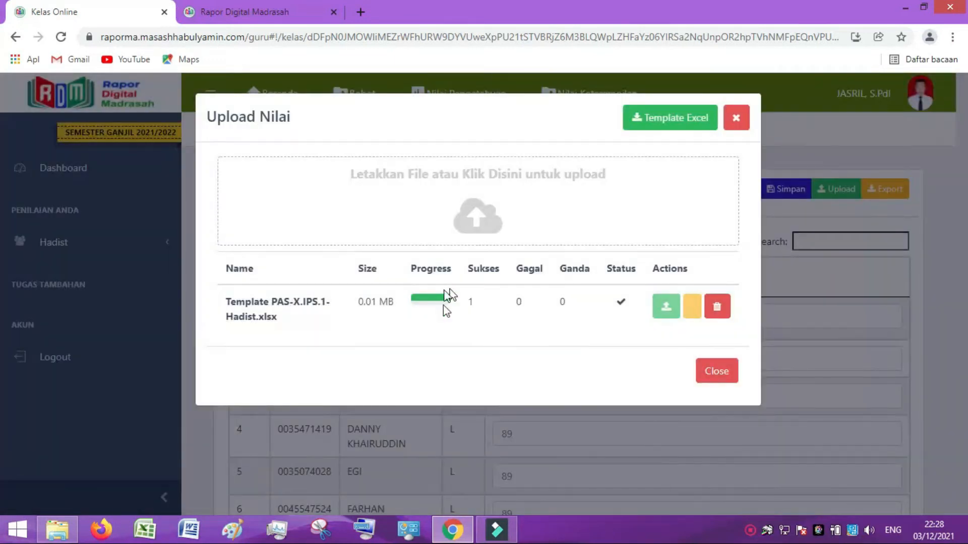
pyautogui.click(705, 373)
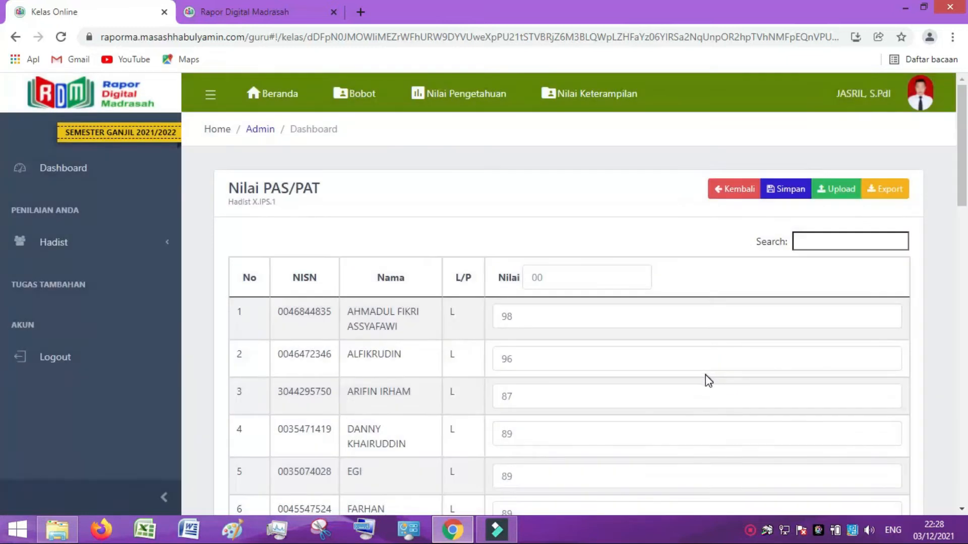
# Save the uploaded PAS/PAT grades and return to the knowledge grades overview.
pyautogui.scroll(-15, 551, 387)
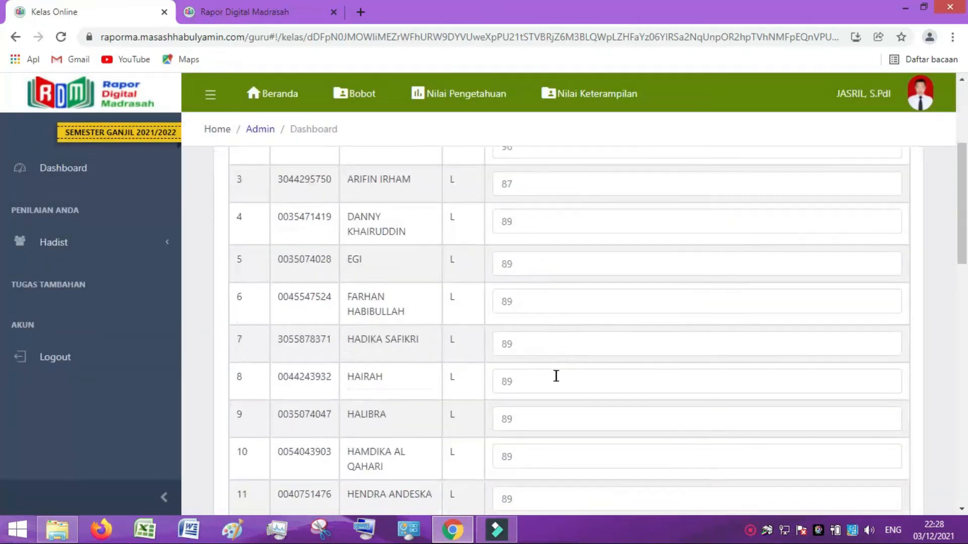
pyautogui.scroll(15, 567, 397)
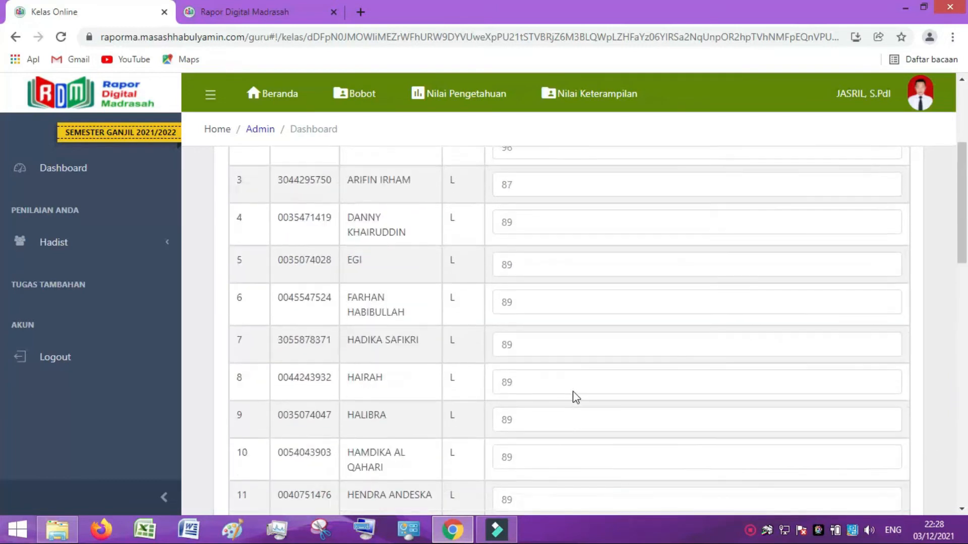
pyautogui.click(787, 189)
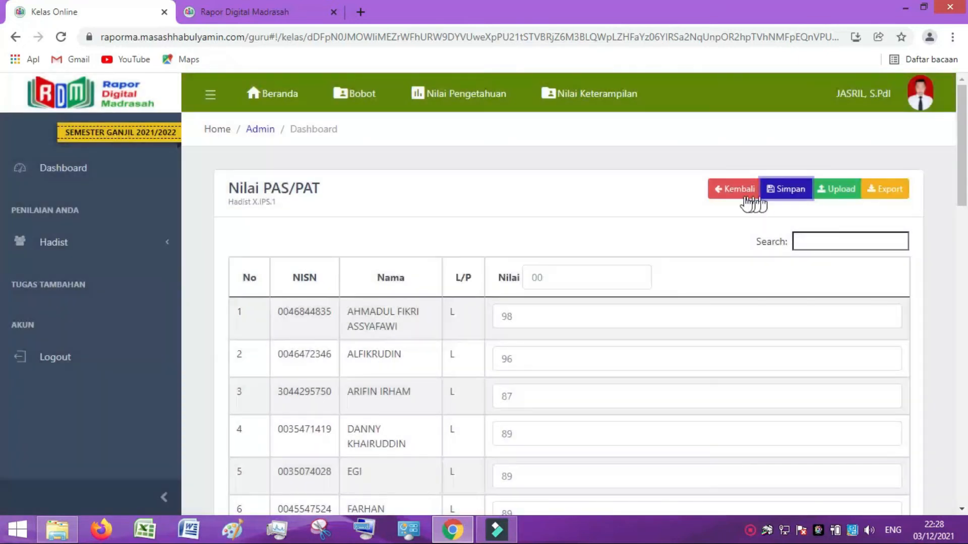
pyautogui.click(739, 191)
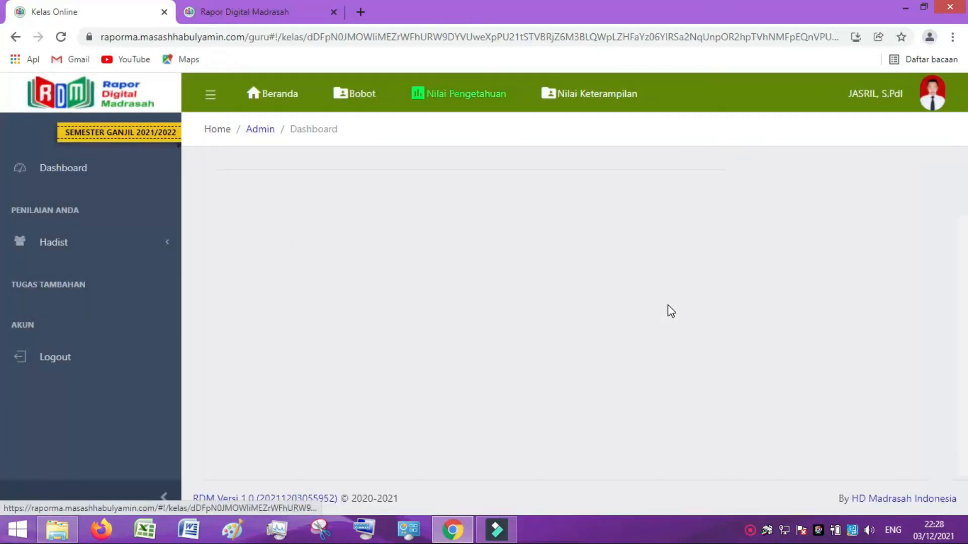
pyautogui.scroll(-5, 566, 362)
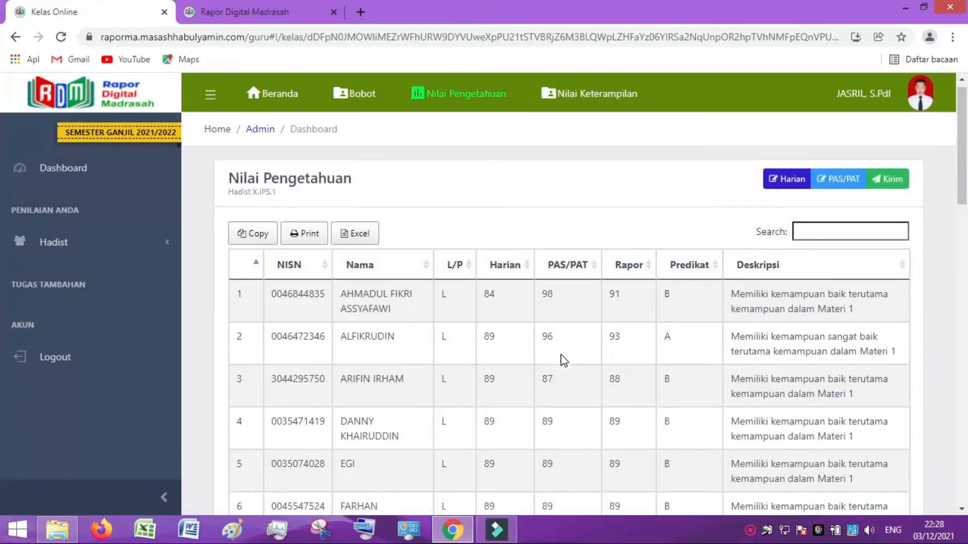
pyautogui.scroll(5, 565, 362)
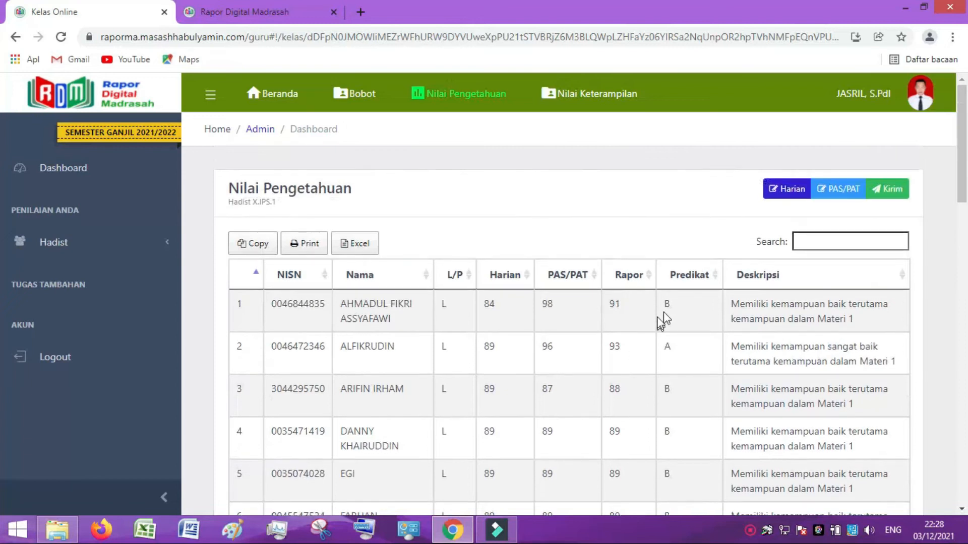
pyautogui.scroll(-10, 683, 328)
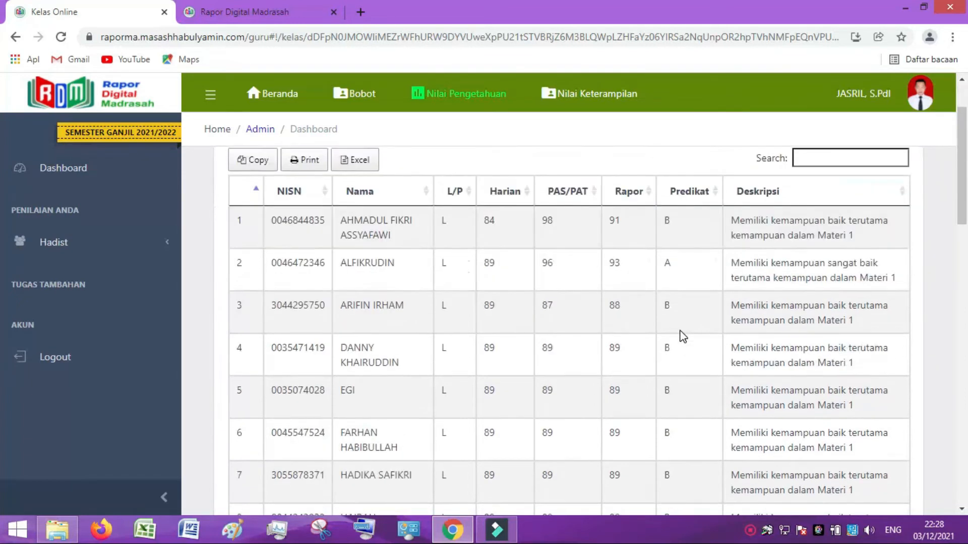
pyautogui.scroll(-12, 683, 337)
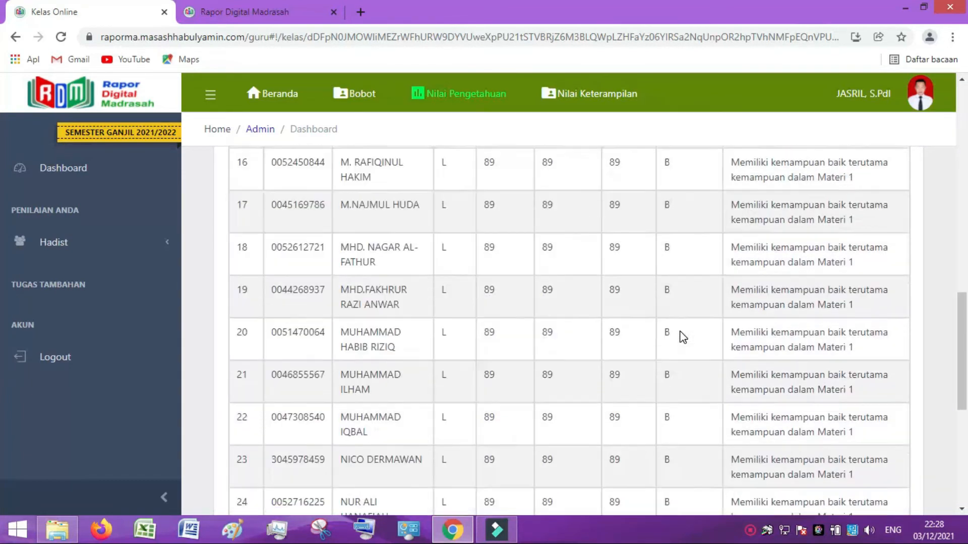
pyautogui.scroll(20, 683, 341)
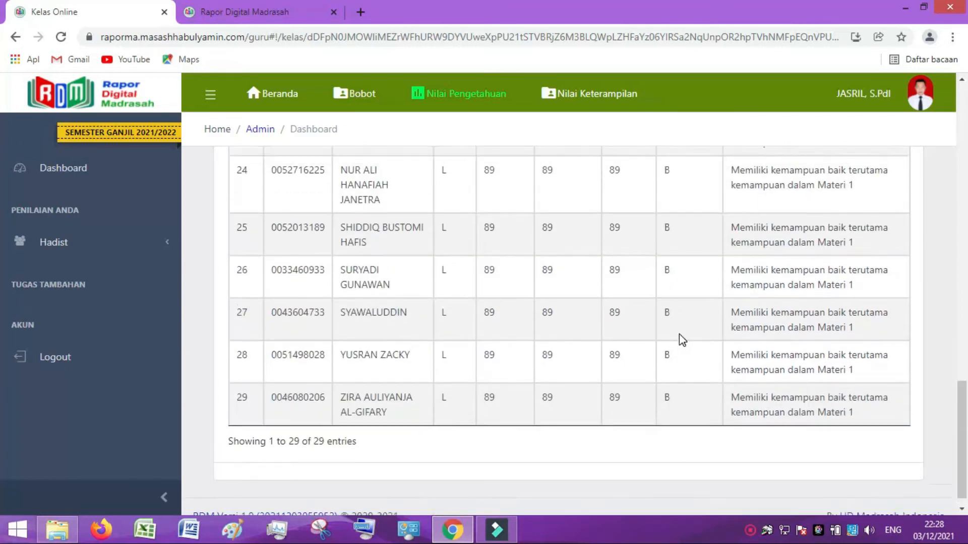
pyautogui.scroll(3, 679, 334)
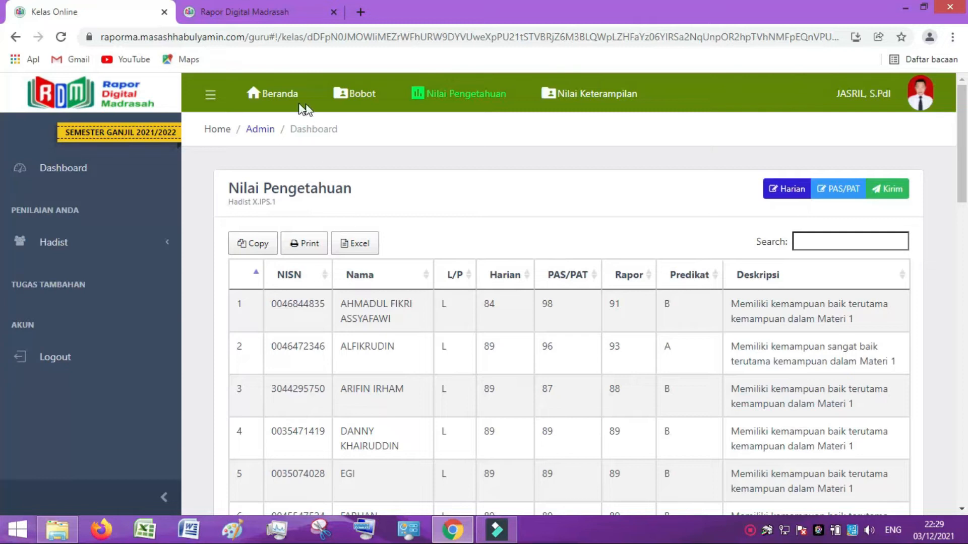
# Check the X.IPS.1 Hadist status on the dashboard's Kelas Anda table, then reopen that Hadist class.
pyautogui.click(281, 96)
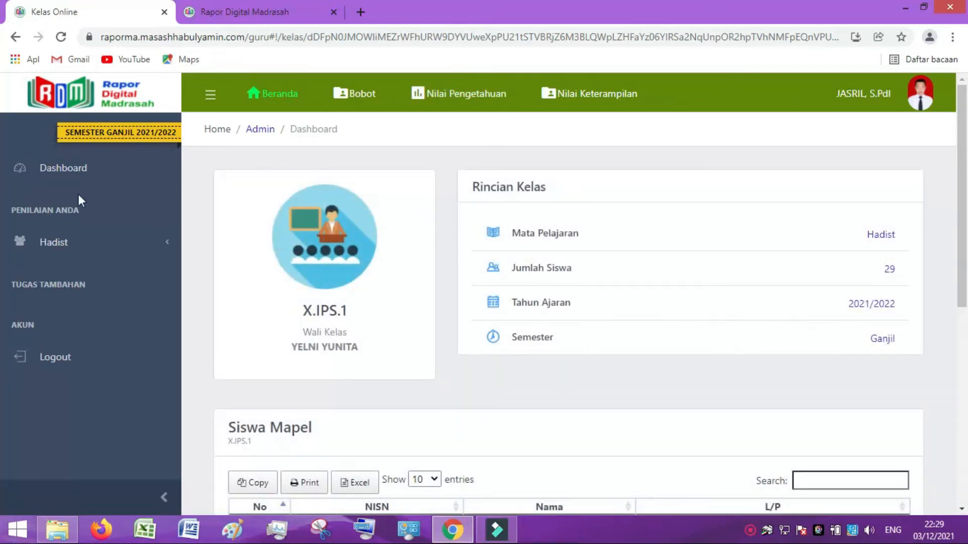
pyautogui.click(70, 167)
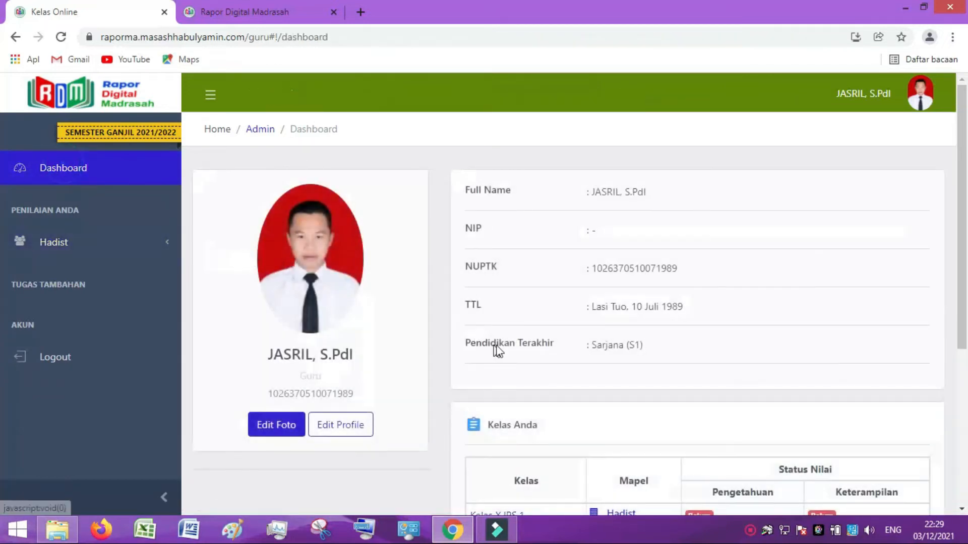
pyautogui.scroll(-5, 498, 350)
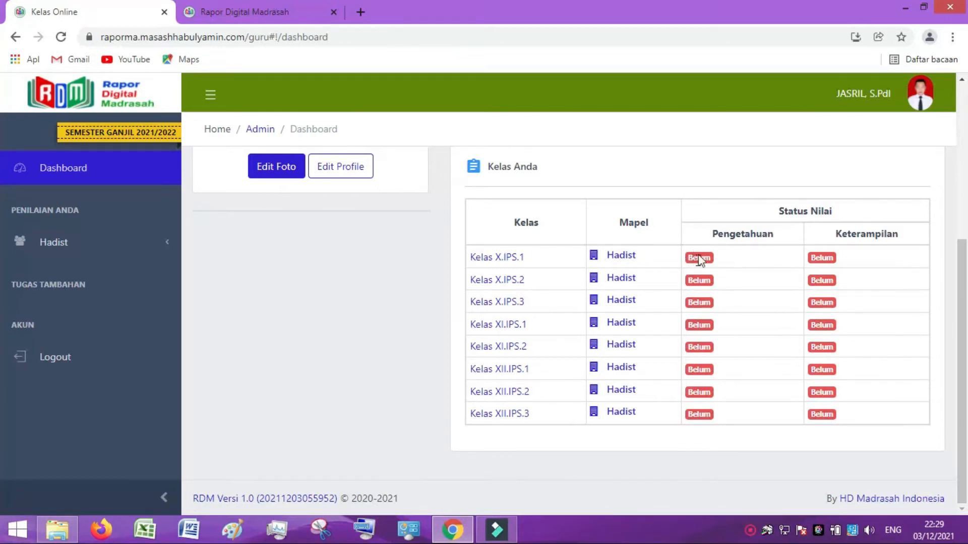
pyautogui.click(623, 256)
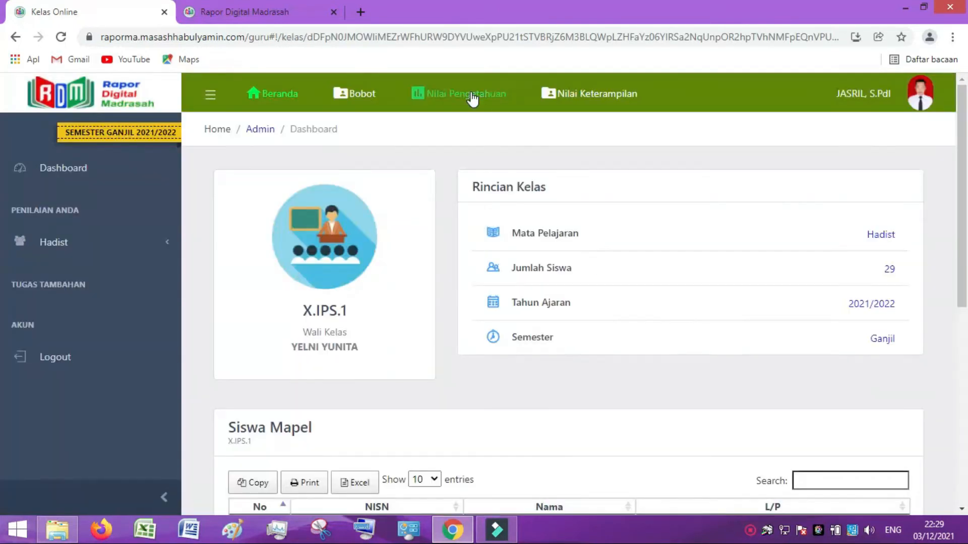
# Send the X.IPS.1 Hadist Nilai Pengetahuan with Kirim and confirm Terkirim on the dashboard.
pyautogui.click(472, 97)
pyautogui.click(891, 191)
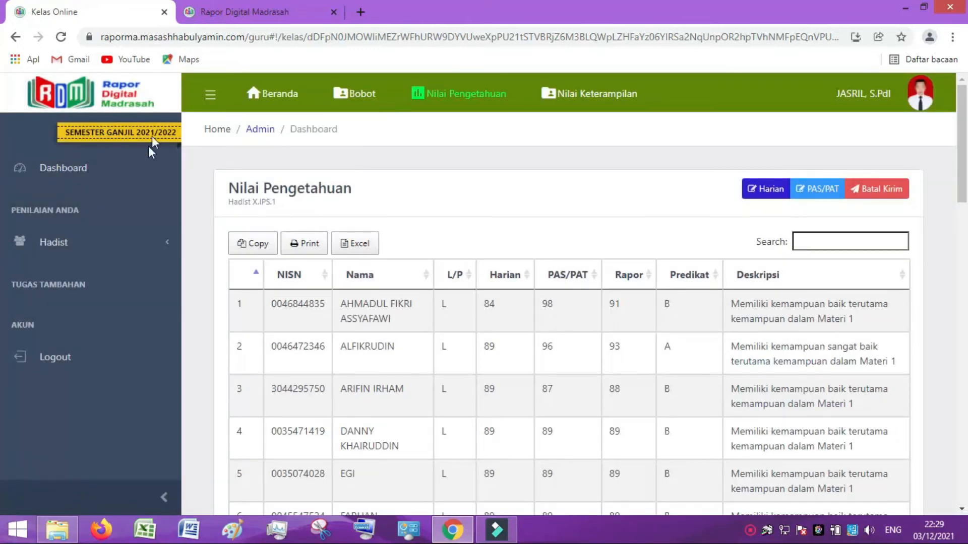
pyautogui.click(68, 174)
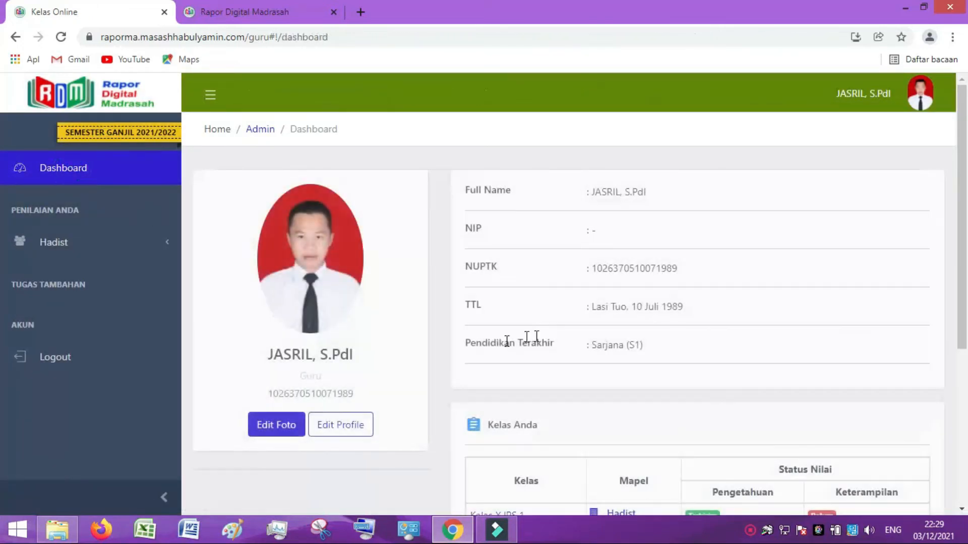
pyautogui.scroll(-5, 503, 359)
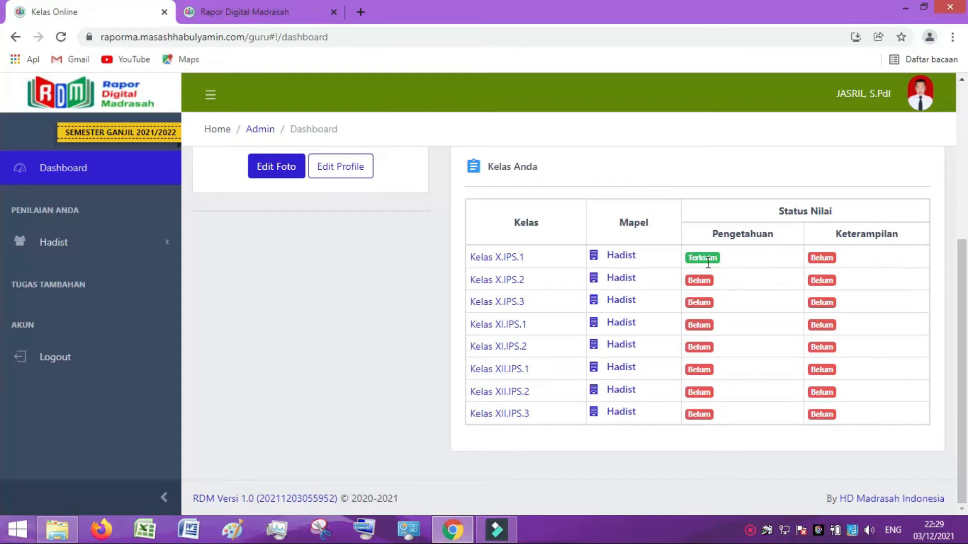
pyautogui.scroll(4, 557, 322)
pyautogui.scroll(-3, 625, 422)
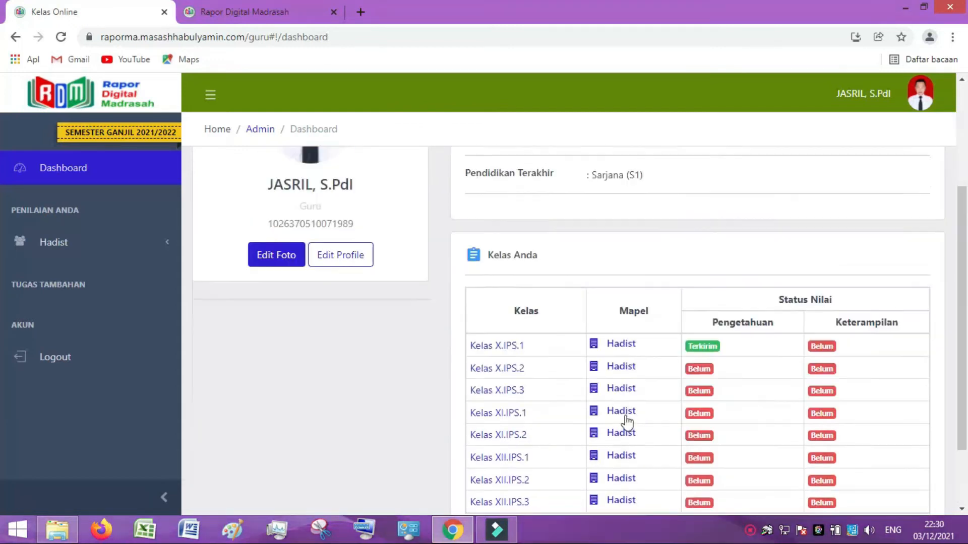
# Withdraw the X.IPS.1 Hadist knowledge grades with Batal Kirim and view the Harian PH 1/PH 2 list.
pyautogui.click(621, 326)
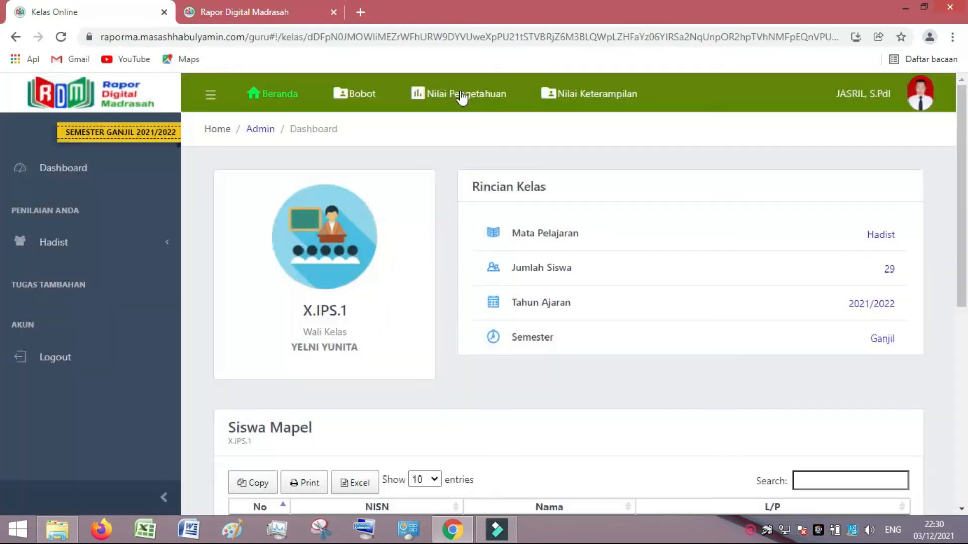
pyautogui.click(462, 97)
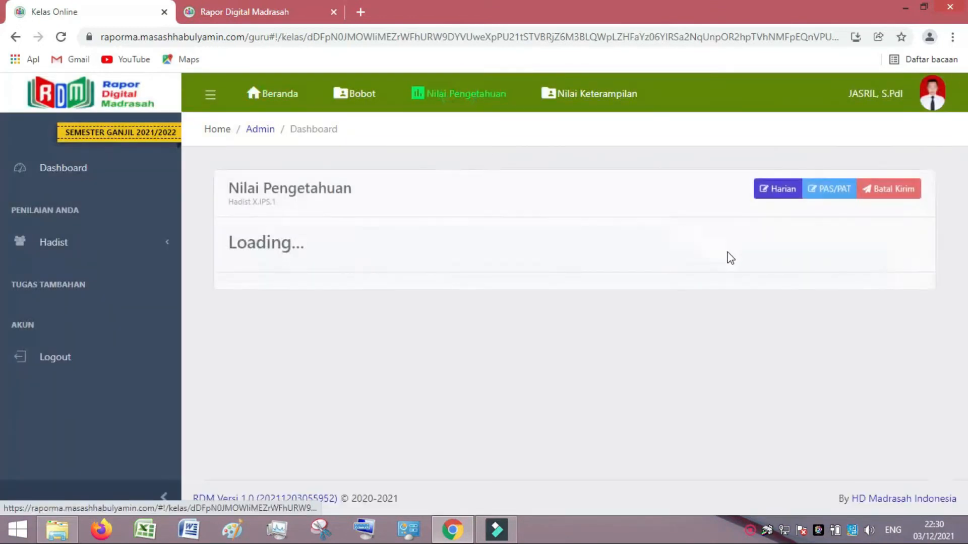
pyautogui.scroll(-14, 515, 335)
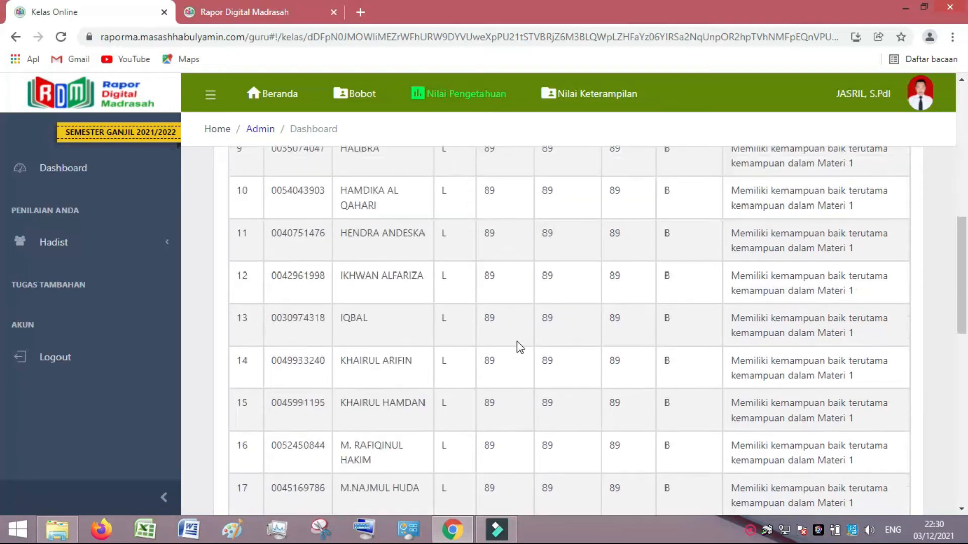
pyautogui.scroll(14, 549, 341)
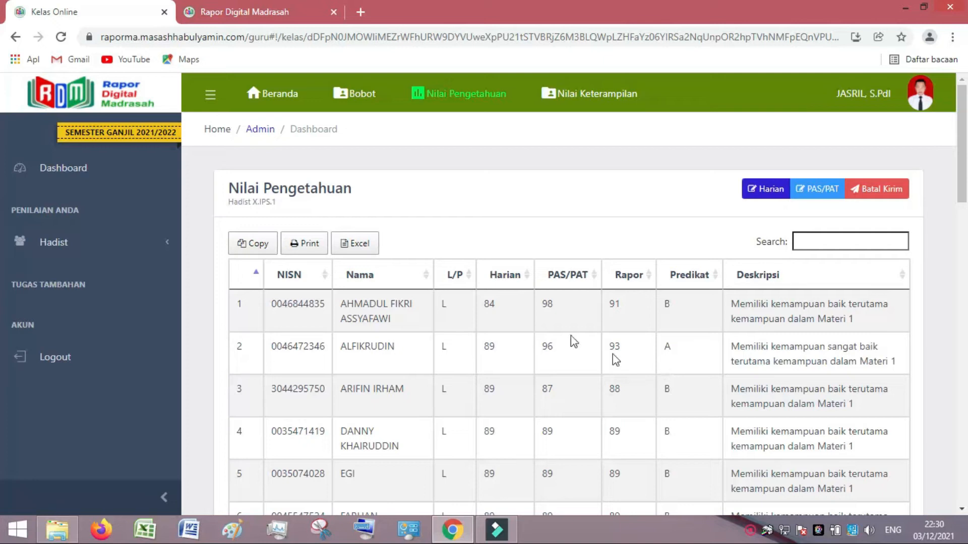
pyautogui.click(891, 199)
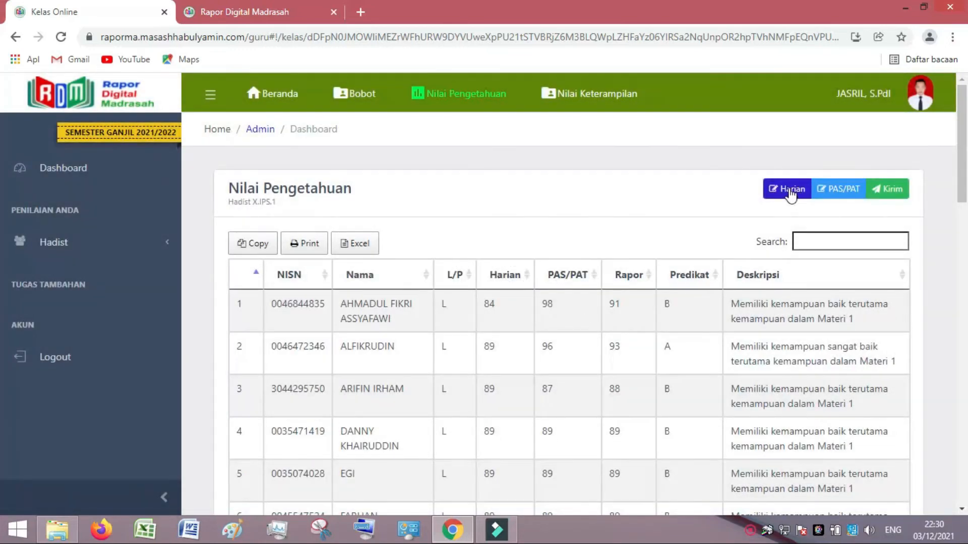
pyautogui.click(790, 193)
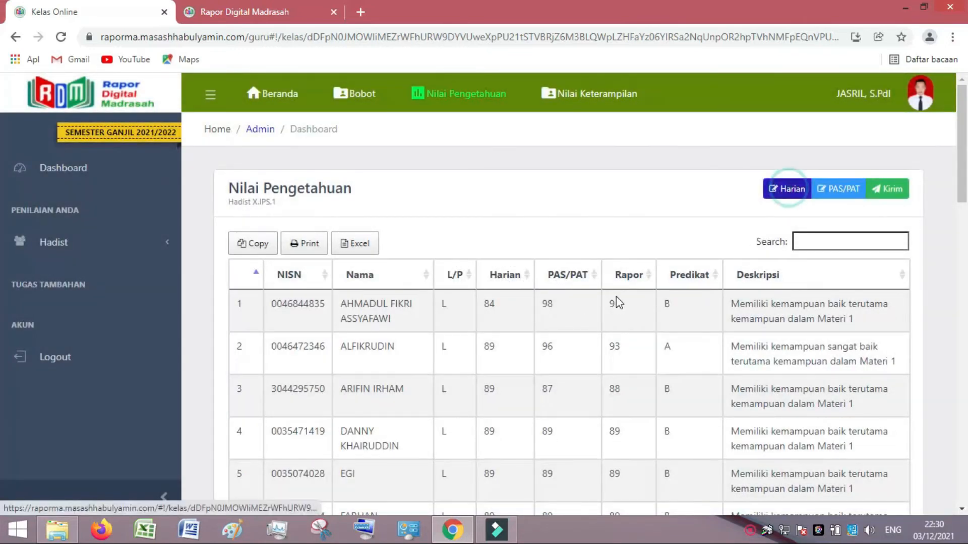
pyautogui.scroll(-2, 686, 335)
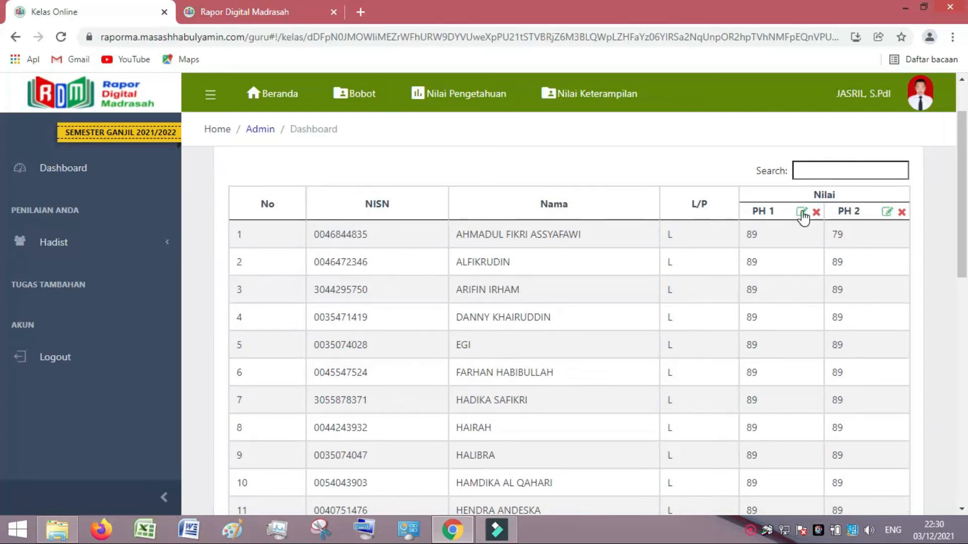
# Review the PH 1 daily grade entries, close the editor unsaved, and return to Nilai Pengetahuan.
pyautogui.click(801, 212)
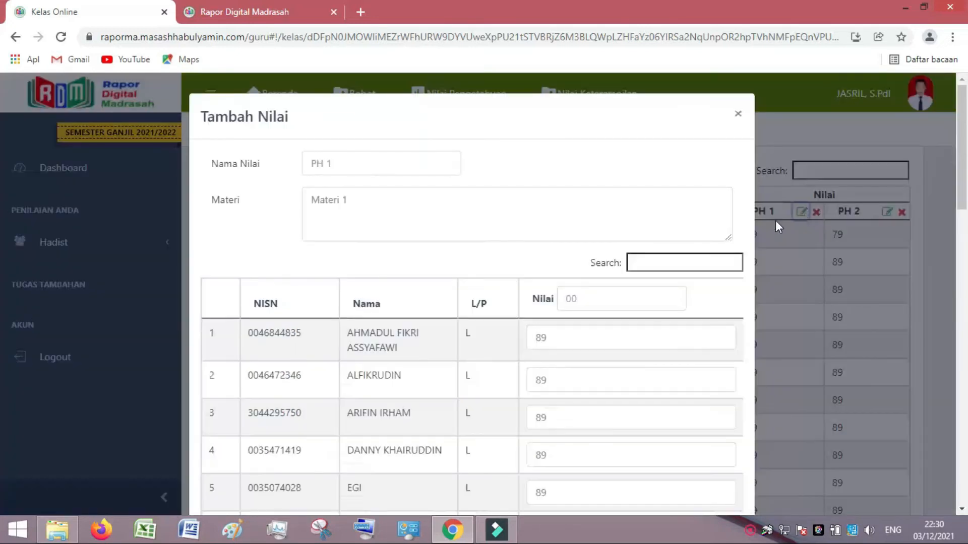
pyautogui.scroll(-11, 493, 374)
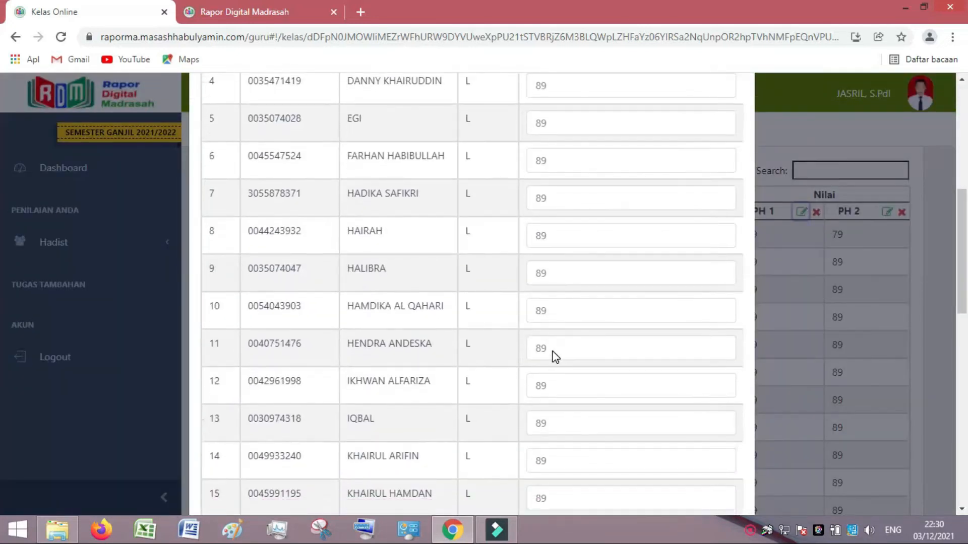
pyautogui.scroll(-8, 553, 353)
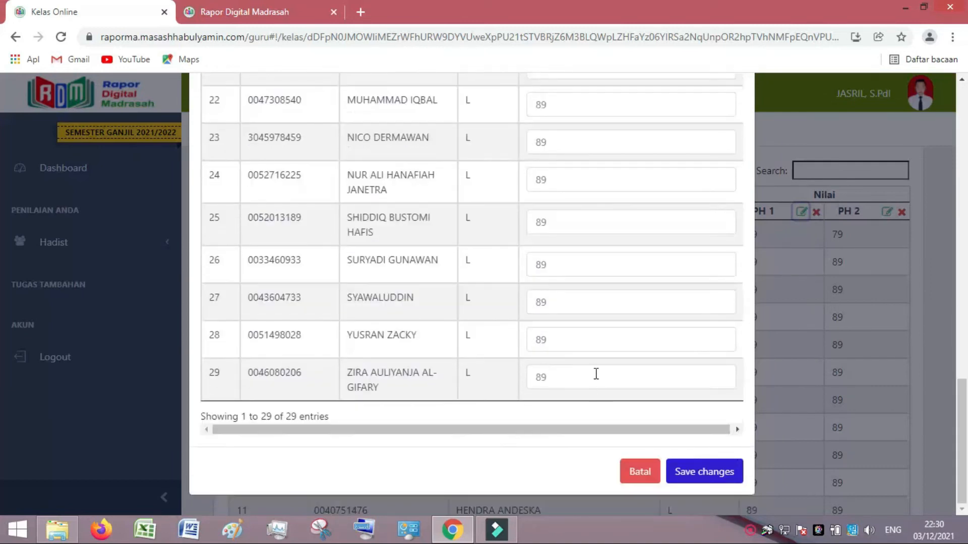
pyautogui.scroll(4, 595, 372)
pyautogui.scroll(12, 595, 372)
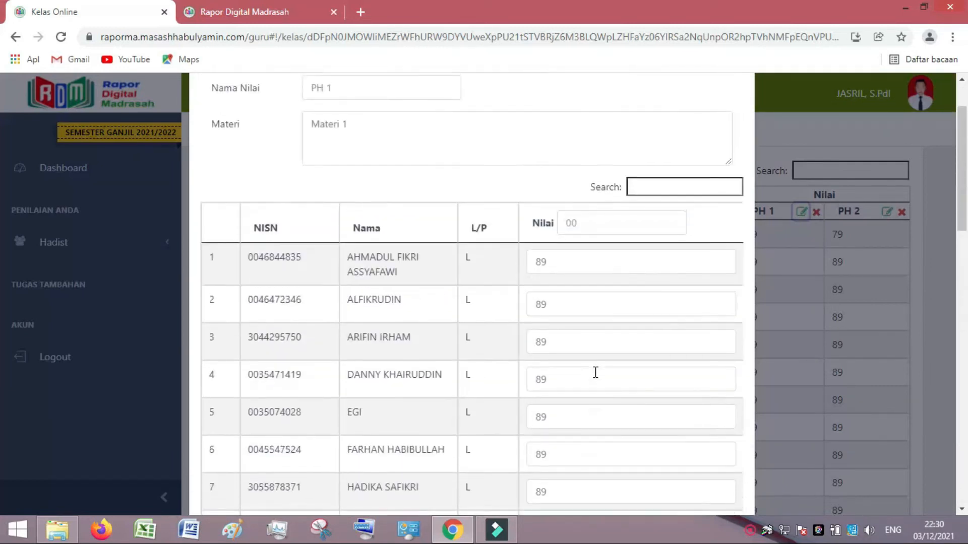
pyautogui.click(738, 113)
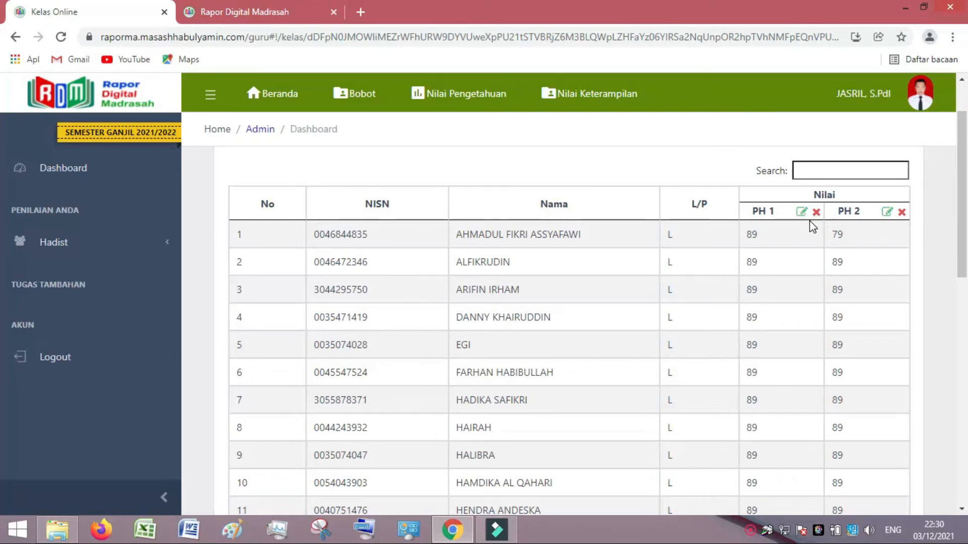
pyautogui.click(467, 96)
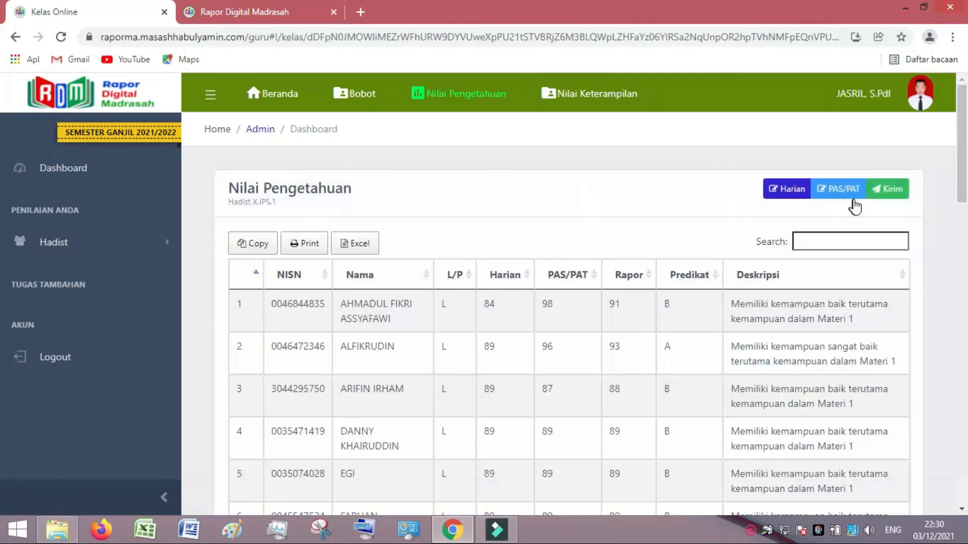
# Send the Hadist X.IPS.1 knowledge grades with Kirim and go to Nilai Keterampilan.
pyautogui.click(883, 190)
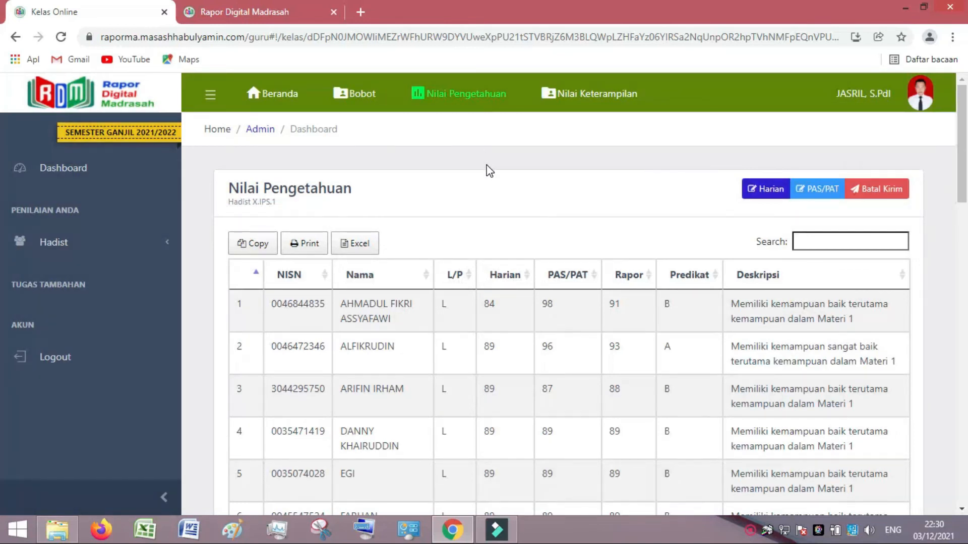
pyautogui.click(603, 105)
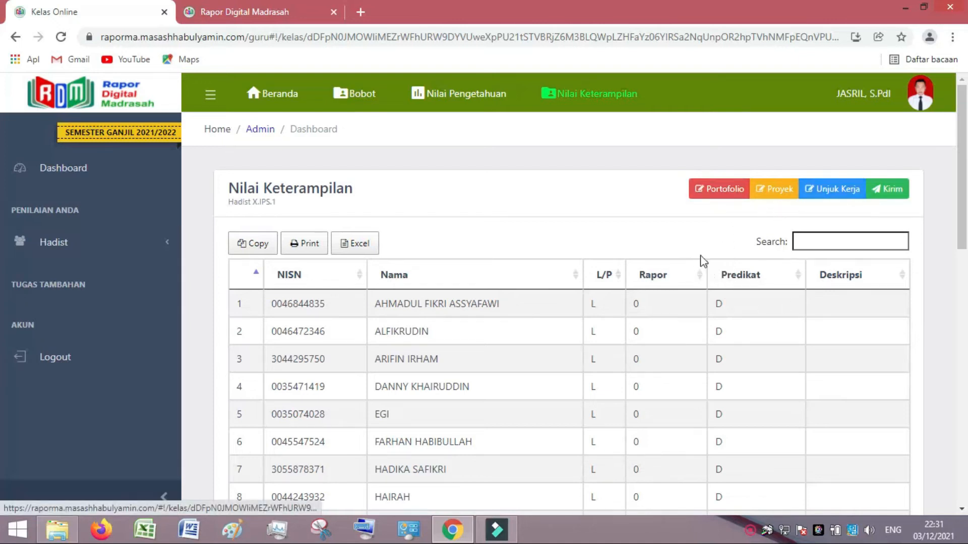
# Open the Portofolio grades list and start a Tambah form, leaving the KD number at 1.
pyautogui.click(723, 190)
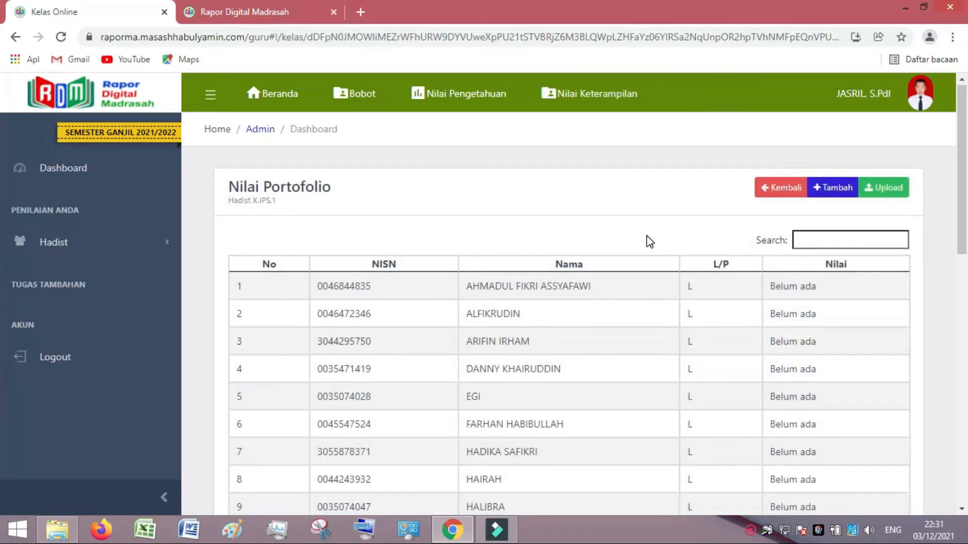
pyautogui.scroll(-3, 680, 242)
pyautogui.scroll(4, 721, 244)
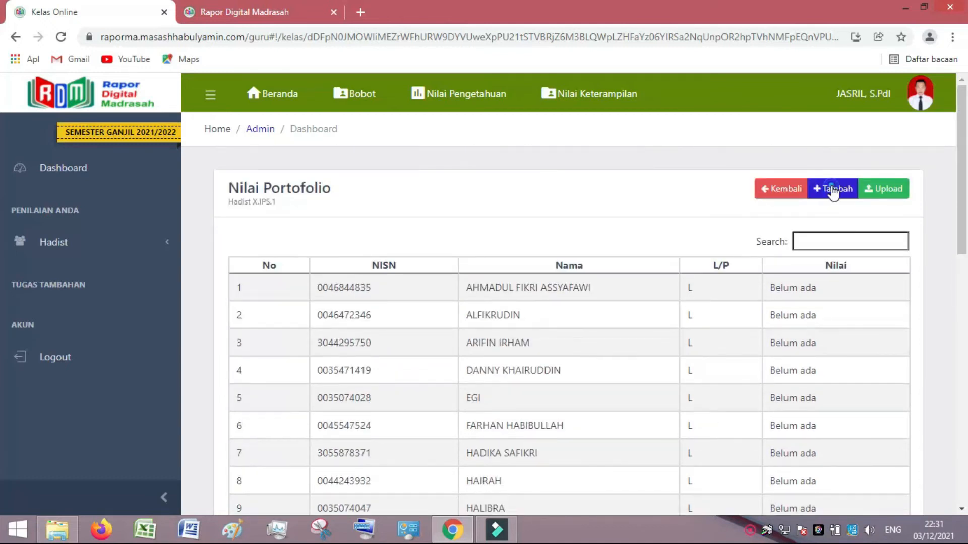
pyautogui.click(832, 189)
pyautogui.click(282, 162)
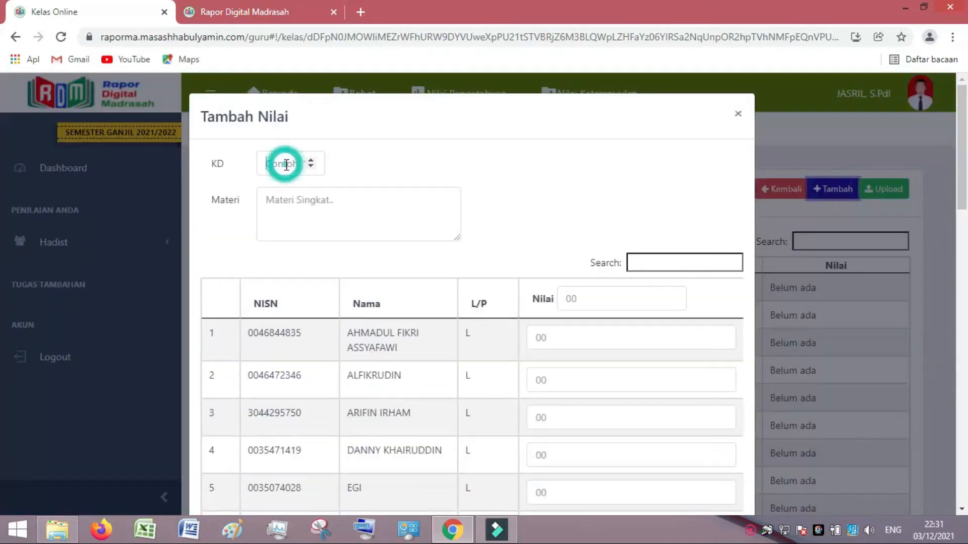
pyautogui.click(311, 168)
pyautogui.click(312, 168)
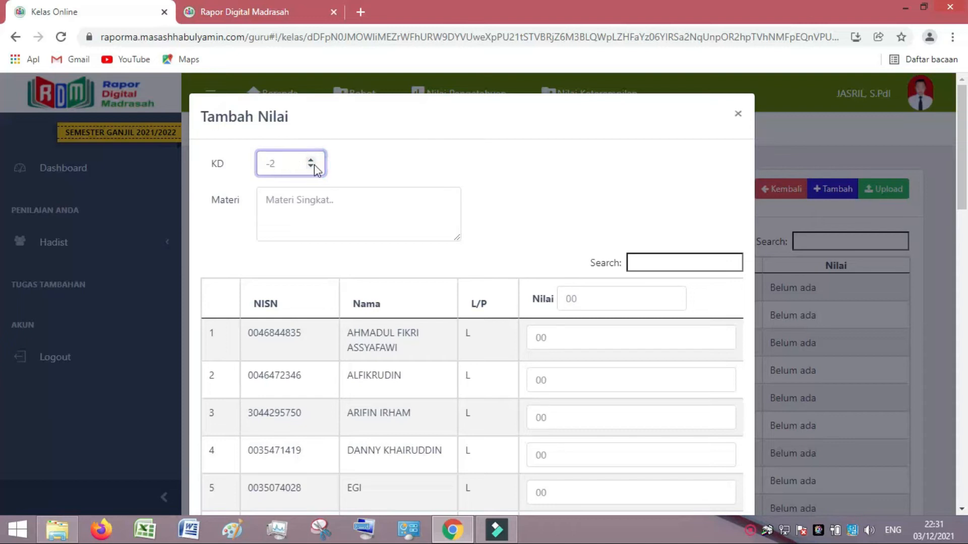
pyautogui.click(311, 160)
pyautogui.click(311, 161)
pyautogui.click(311, 160)
pyautogui.click(311, 160)
pyautogui.click(311, 167)
# Try grades 80 and 89 in the Tambah Nilai form, then close it without saving.
pyautogui.click(291, 201)
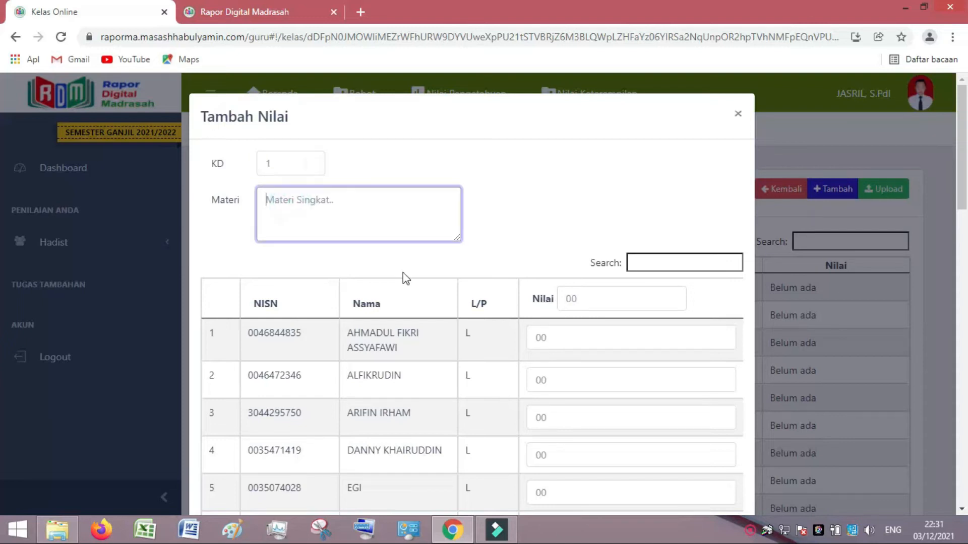
pyautogui.scroll(-12, 546, 337)
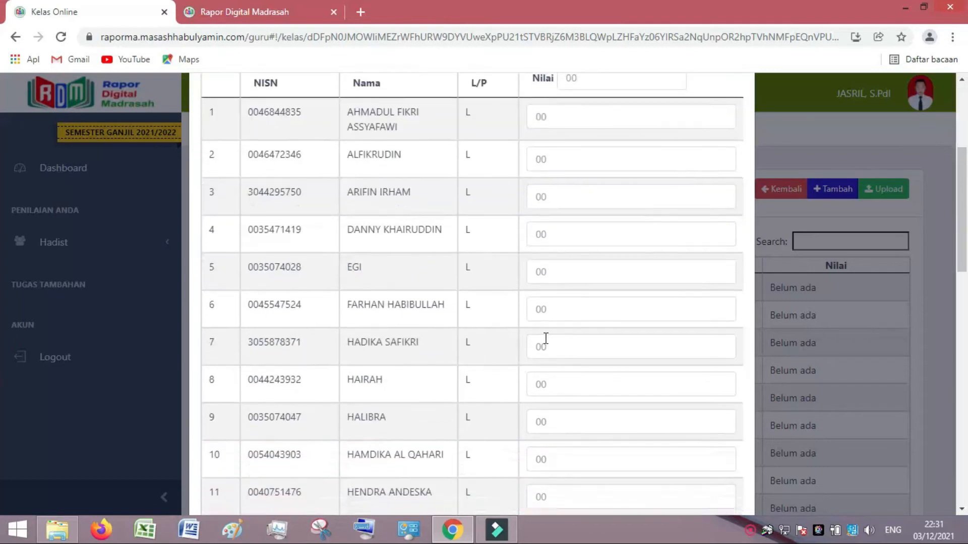
pyautogui.scroll(-10, 546, 338)
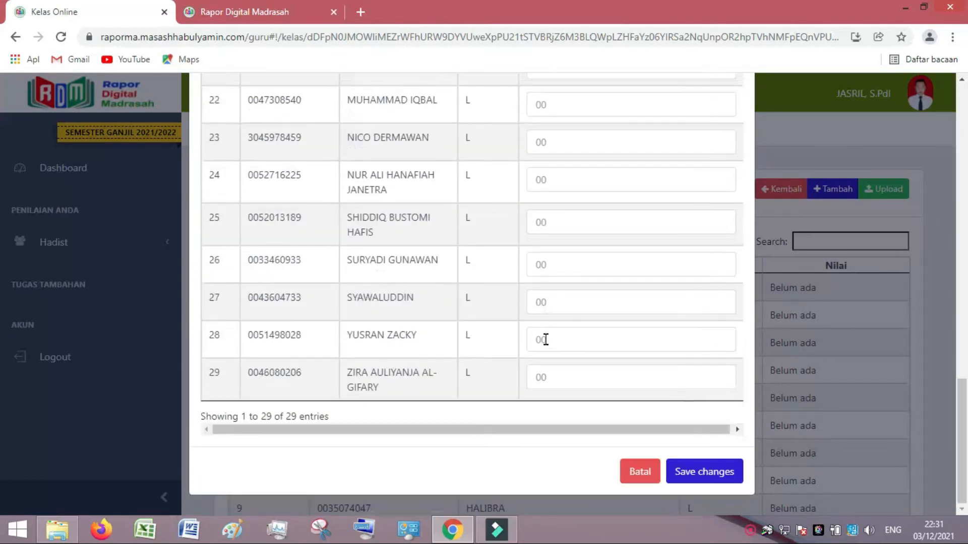
pyautogui.click(561, 296)
pyautogui.click(555, 266)
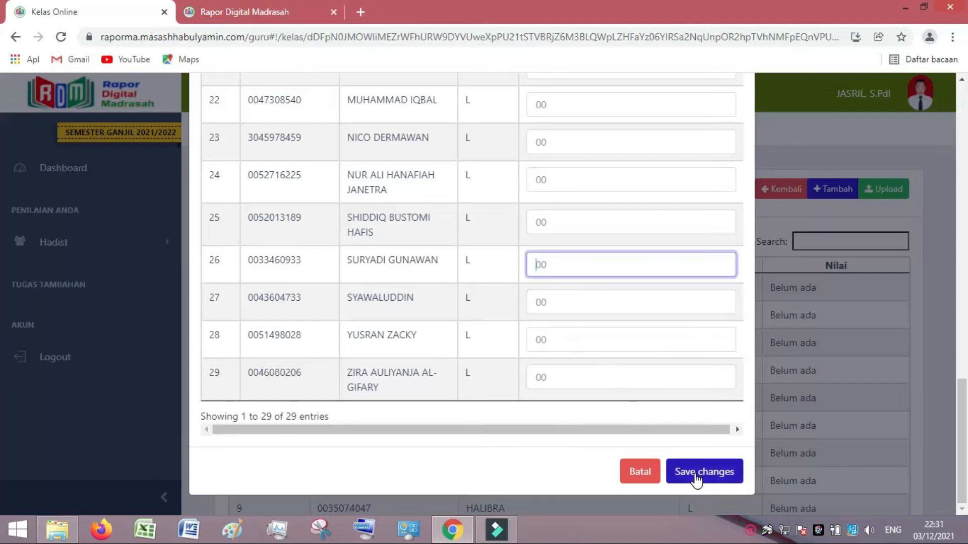
pyautogui.write('80')
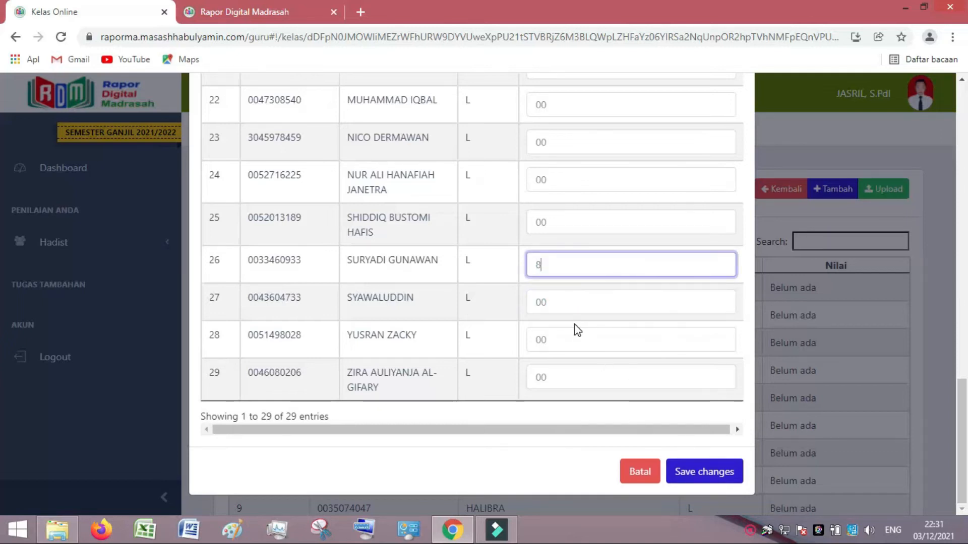
pyautogui.scroll(7, 560, 283)
pyautogui.scroll(10, 560, 282)
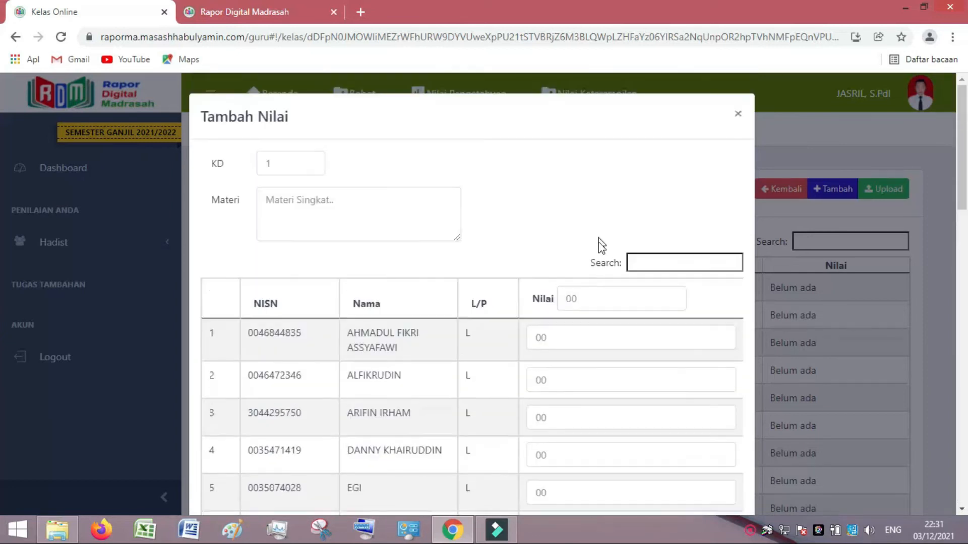
pyautogui.click(578, 301)
pyautogui.write('89')
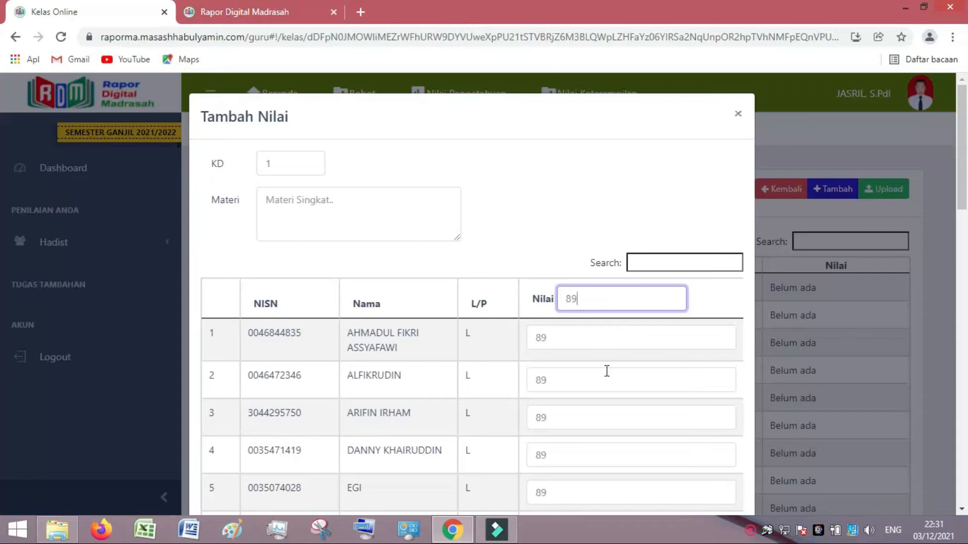
pyautogui.scroll(-15, 589, 347)
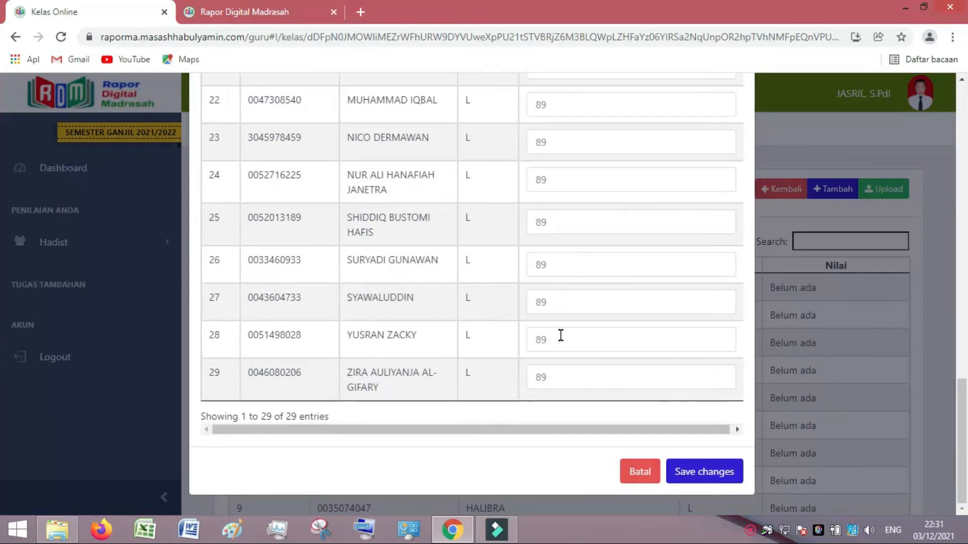
pyautogui.scroll(15, 560, 333)
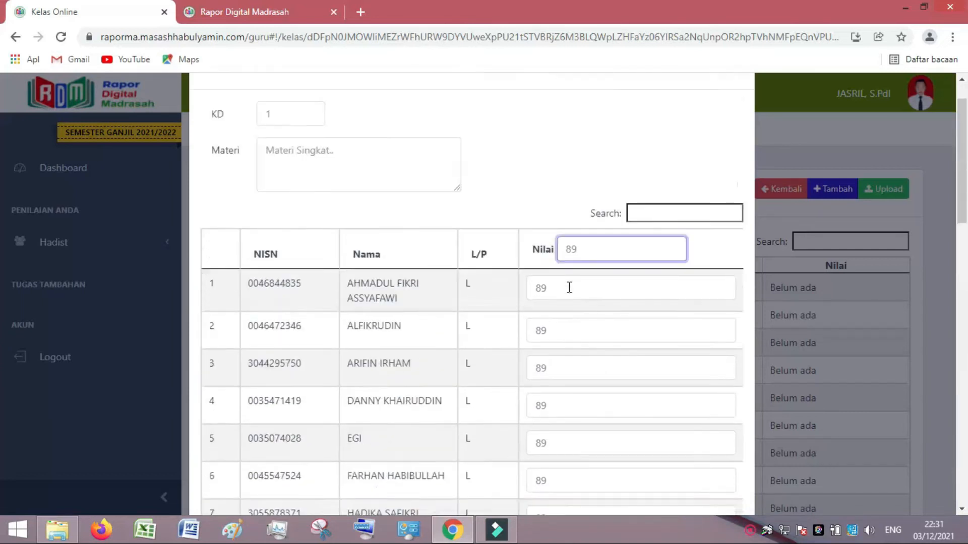
pyautogui.click(737, 113)
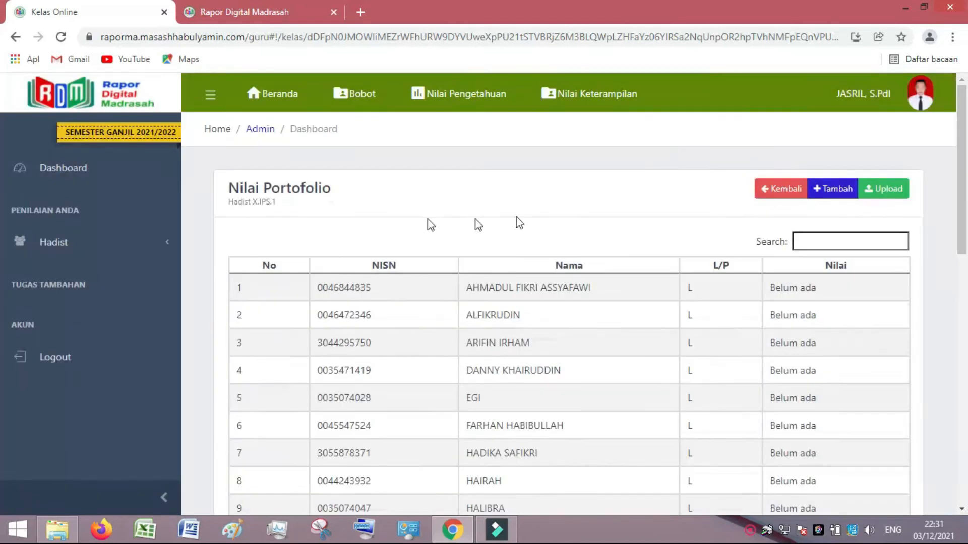
# Download the portfolio Excel template from Upload Nilai and open it in Excel.
pyautogui.click(882, 191)
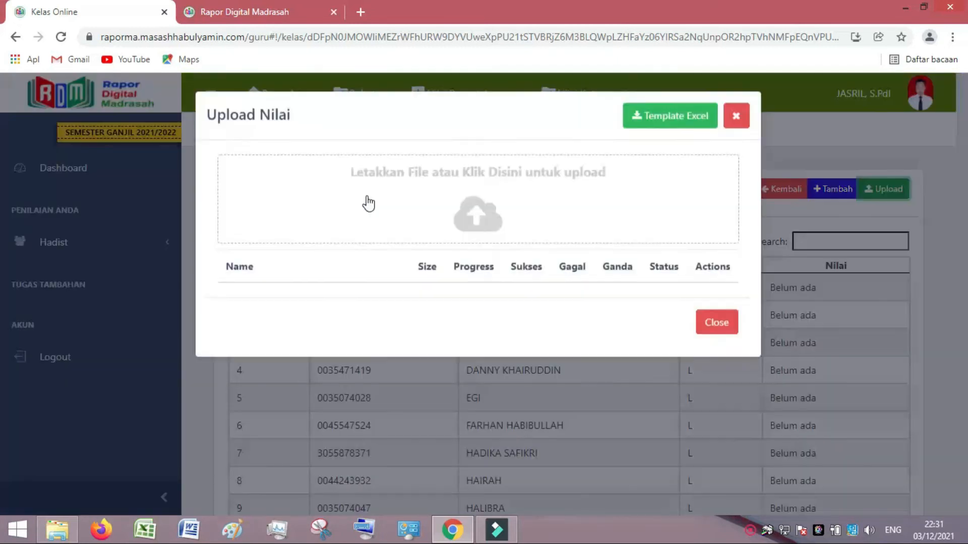
pyautogui.click(661, 129)
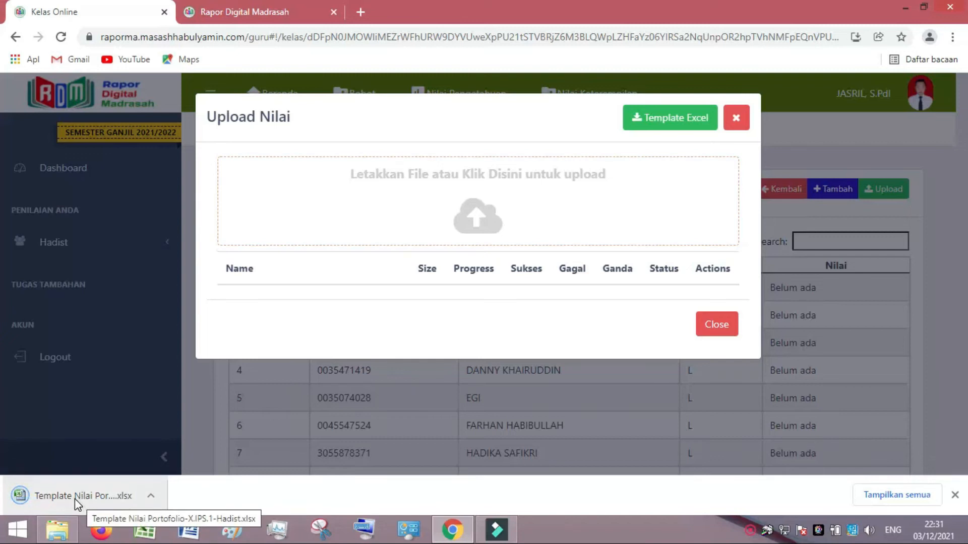
pyautogui.click(75, 498)
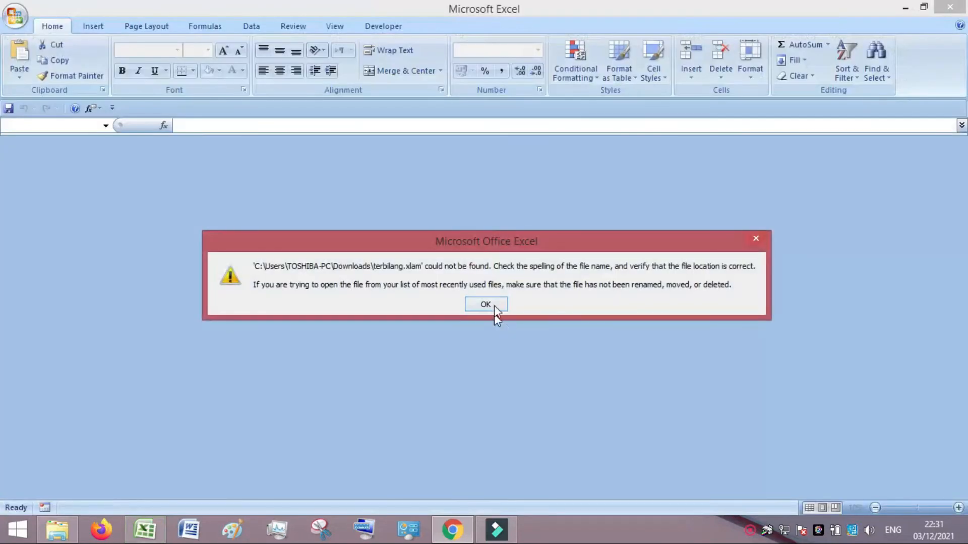
pyautogui.click(492, 305)
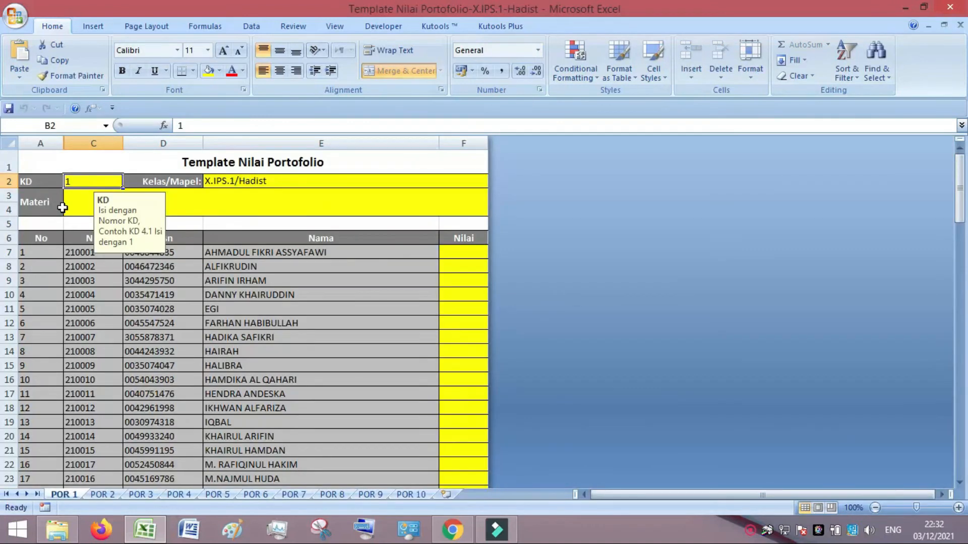
# Enter Materi 'materi 1', then 89 in F7 and 98 in F8.
pyautogui.click(70, 211)
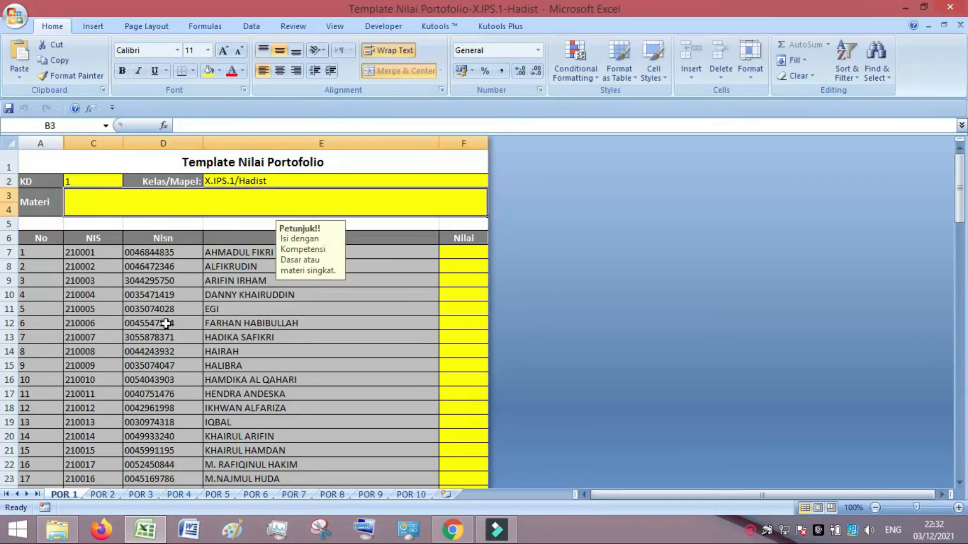
pyautogui.write('materi')
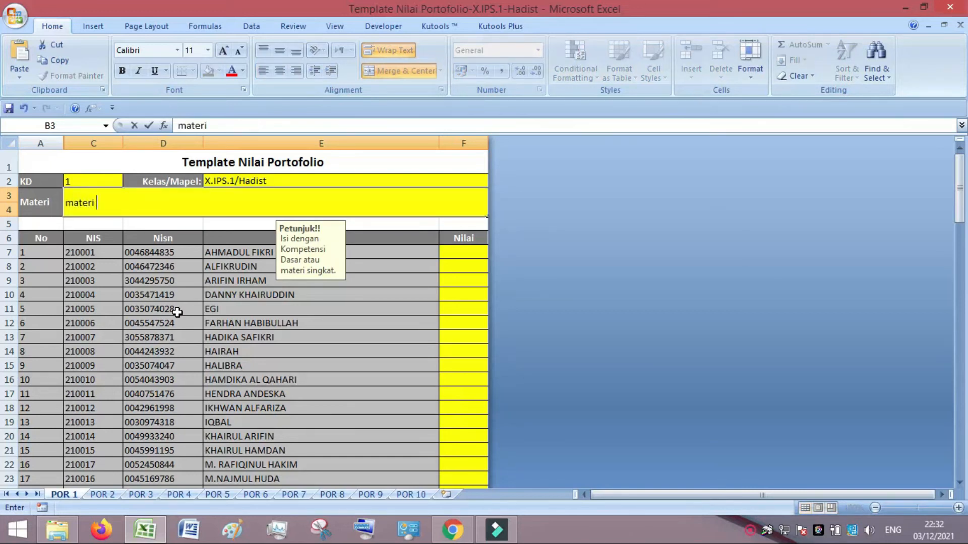
pyautogui.write(' 1')
pyautogui.click(457, 252)
pyautogui.write('89')
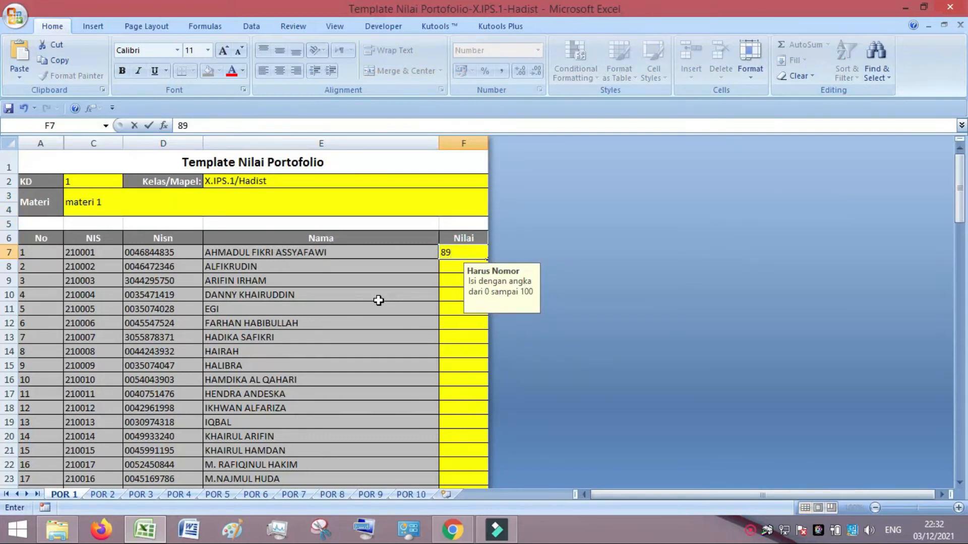
pyautogui.press('Return')
pyautogui.write('98')
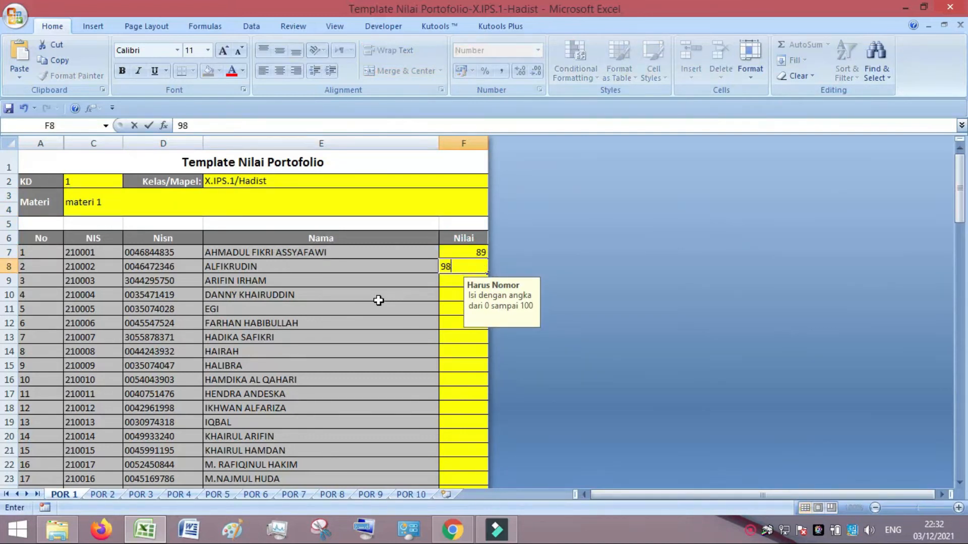
pyautogui.click(455, 338)
# Paste the 98 from F8 as values into F9:F35, then save and close the workbook.
pyautogui.click(453, 268)
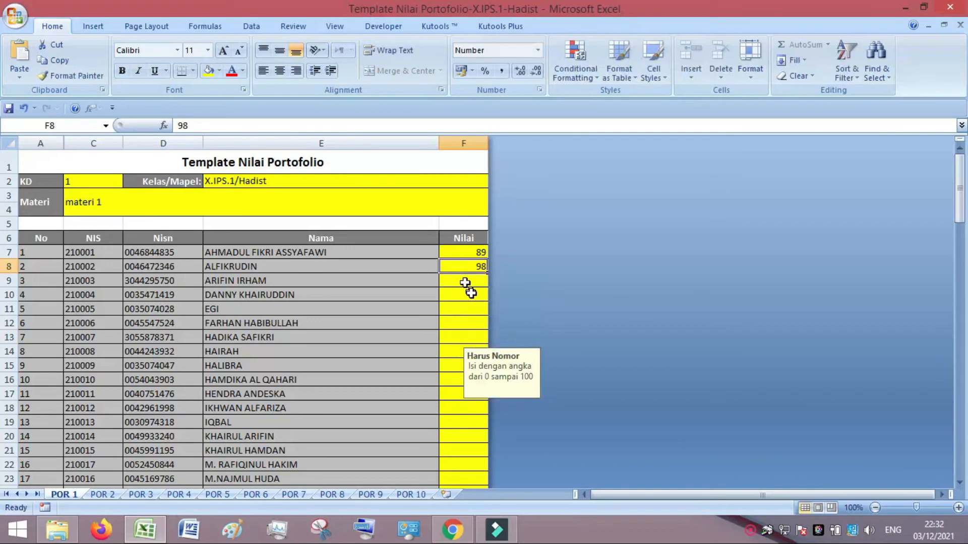
pyautogui.rightClick(455, 267)
pyautogui.click(471, 293)
pyautogui.moveTo(457, 284); pyautogui.dragTo(462, 445)
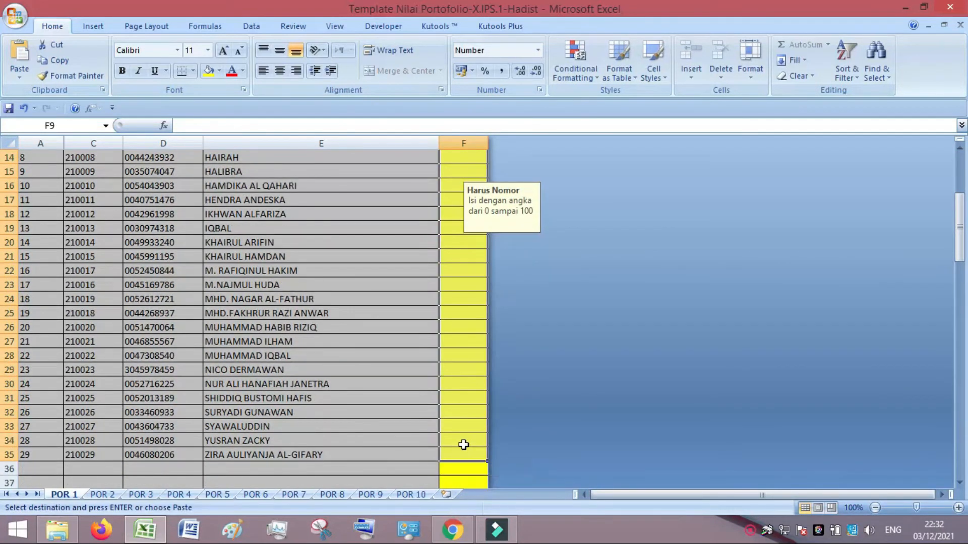
pyautogui.rightClick(462, 445)
pyautogui.click(500, 277)
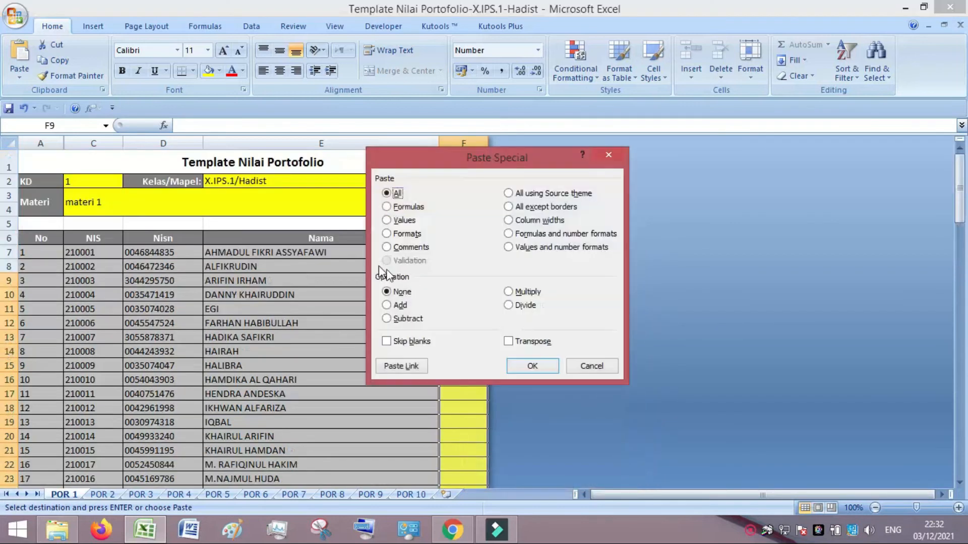
pyautogui.click(404, 220)
pyautogui.click(533, 365)
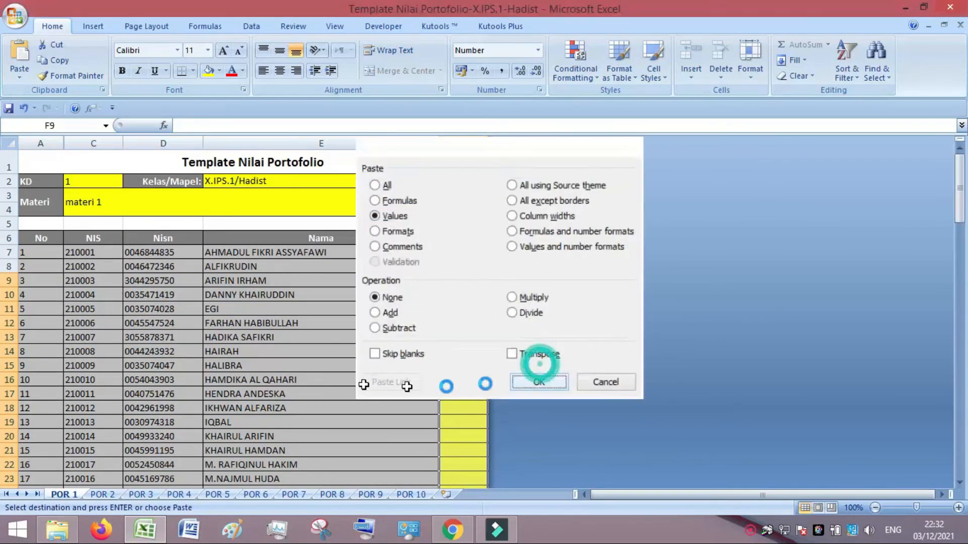
pyautogui.click(950, 8)
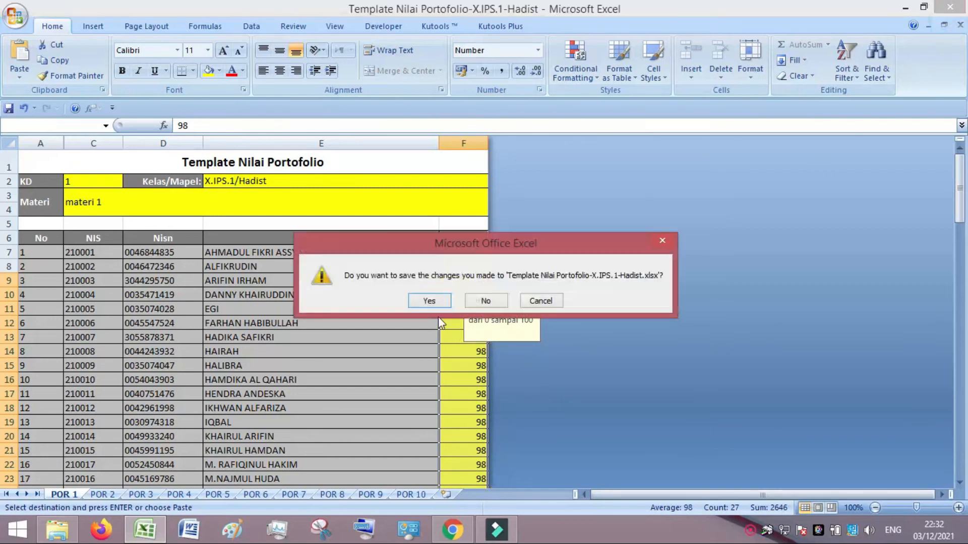
pyautogui.click(431, 299)
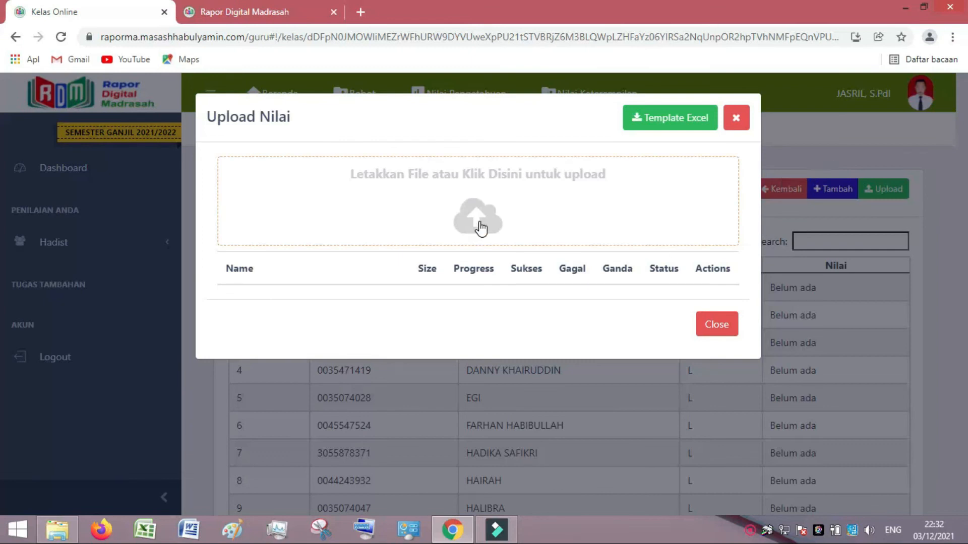
# Upload the Template Nilai Portofolio-X.IPS.1-Hadist file as the portfolio grades.
pyautogui.click(477, 220)
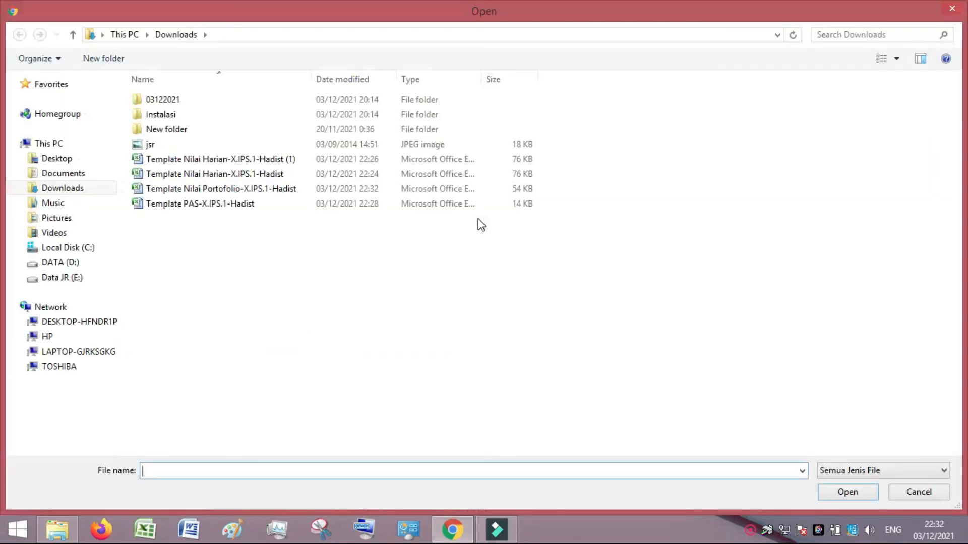
pyautogui.click(262, 190)
pyautogui.click(846, 495)
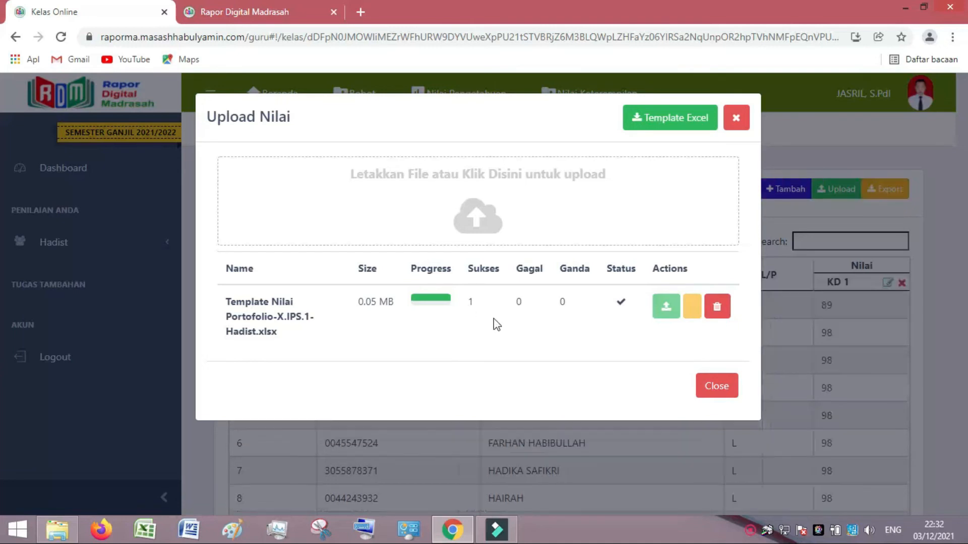
pyautogui.click(716, 387)
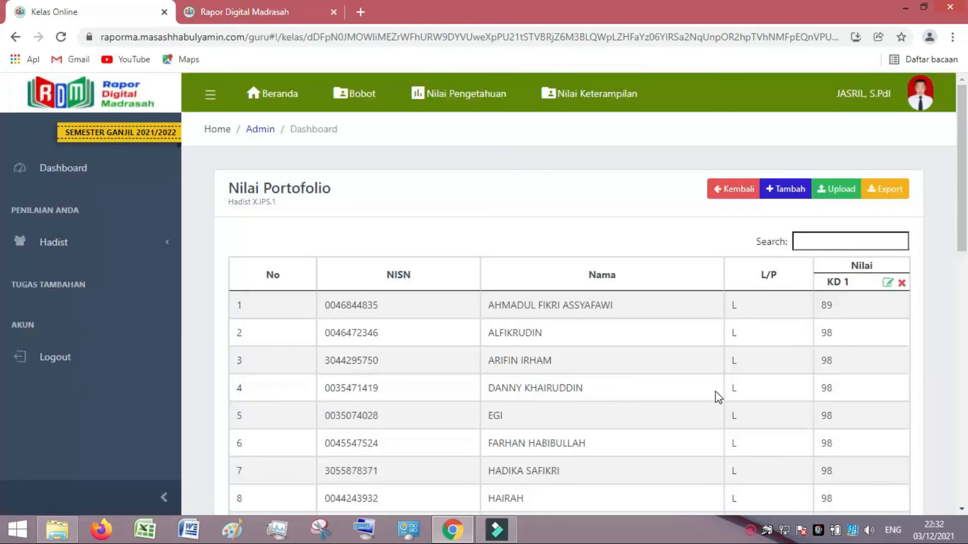
# Review the uploaded grades and go back to the Nilai Keterampilan summary.
pyautogui.scroll(-10, 840, 359)
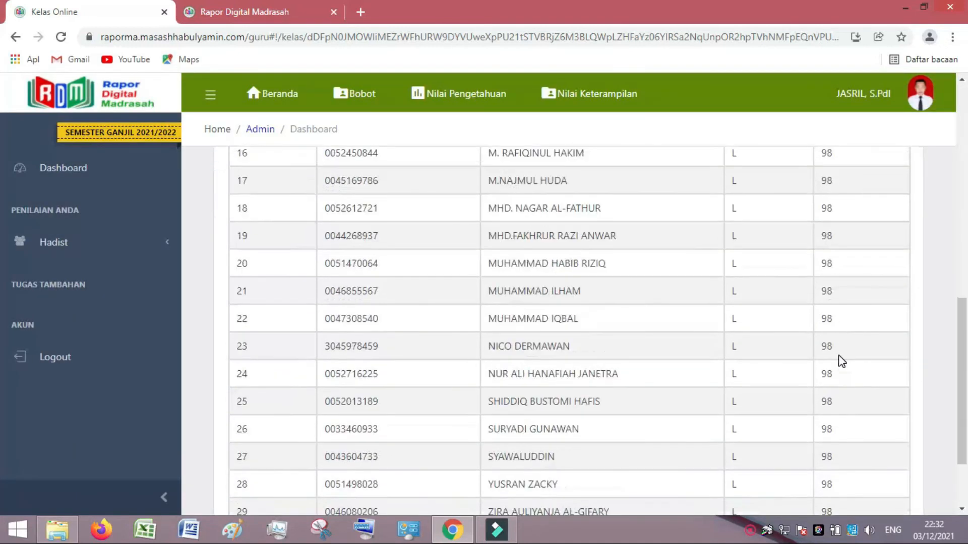
pyautogui.scroll(2, 840, 366)
pyautogui.scroll(8, 837, 363)
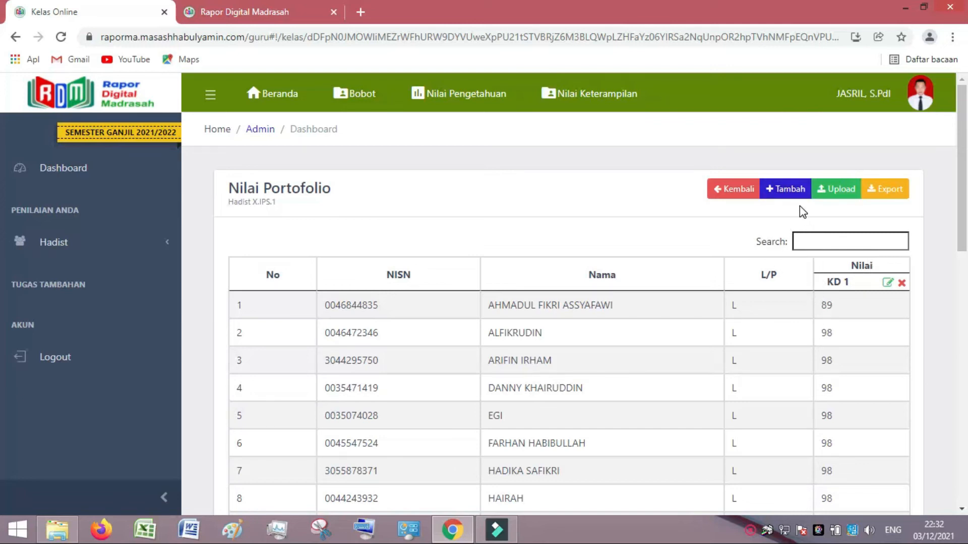
pyautogui.click(733, 193)
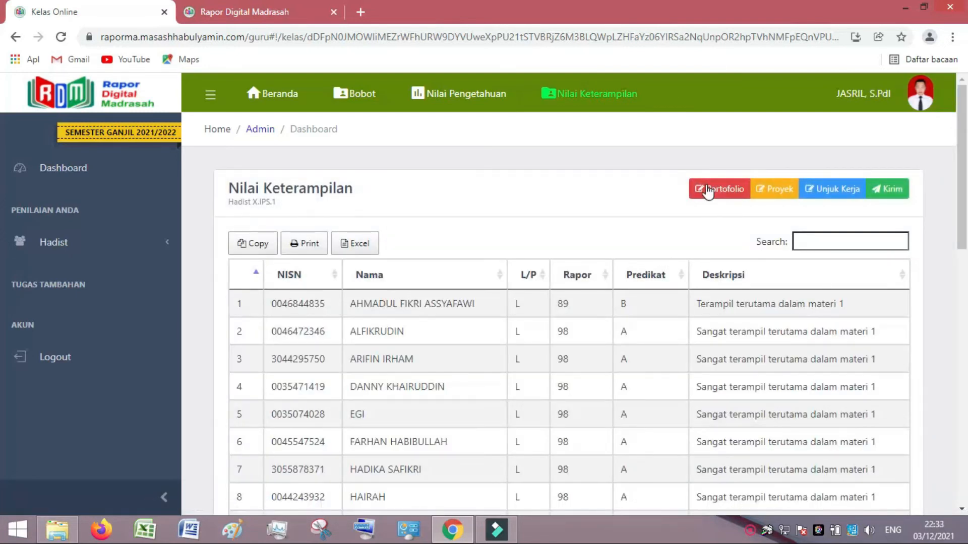
# Go to the Proyek grades page and start a new project grade entry.
pyautogui.click(769, 189)
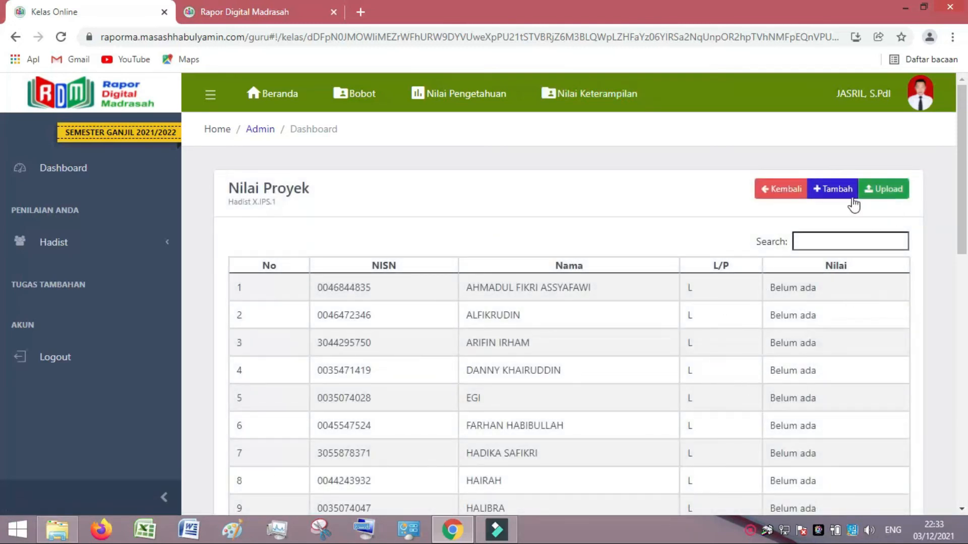
pyautogui.click(837, 191)
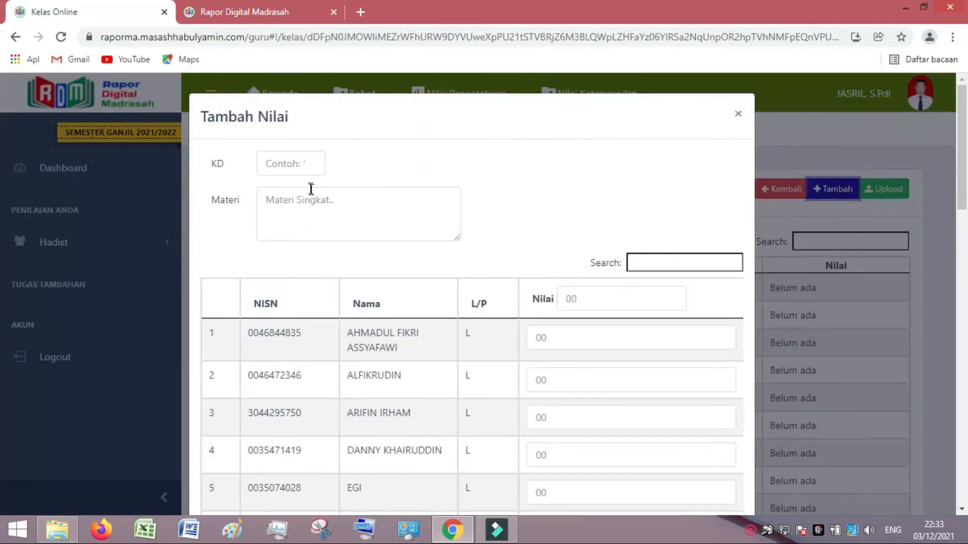
pyautogui.scroll(-4, 470, 333)
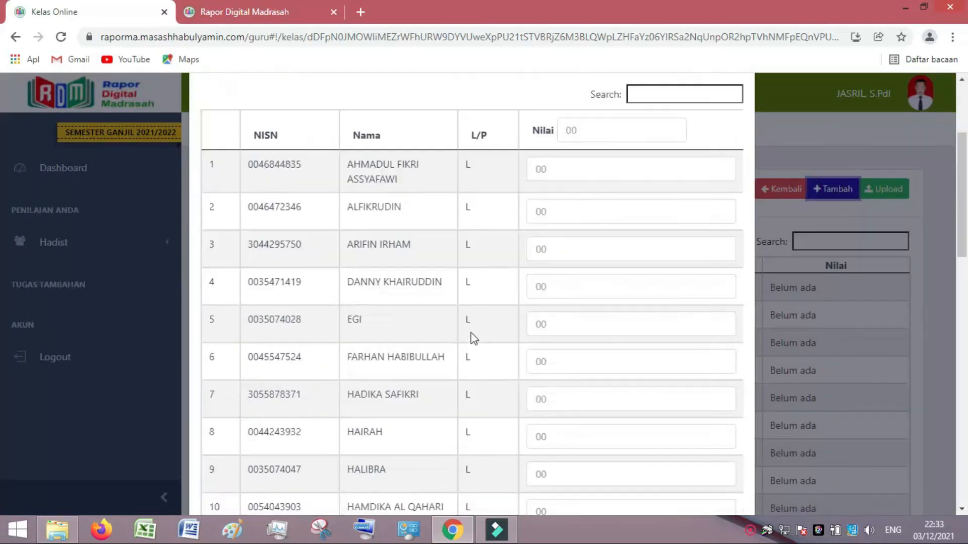
pyautogui.scroll(4, 471, 337)
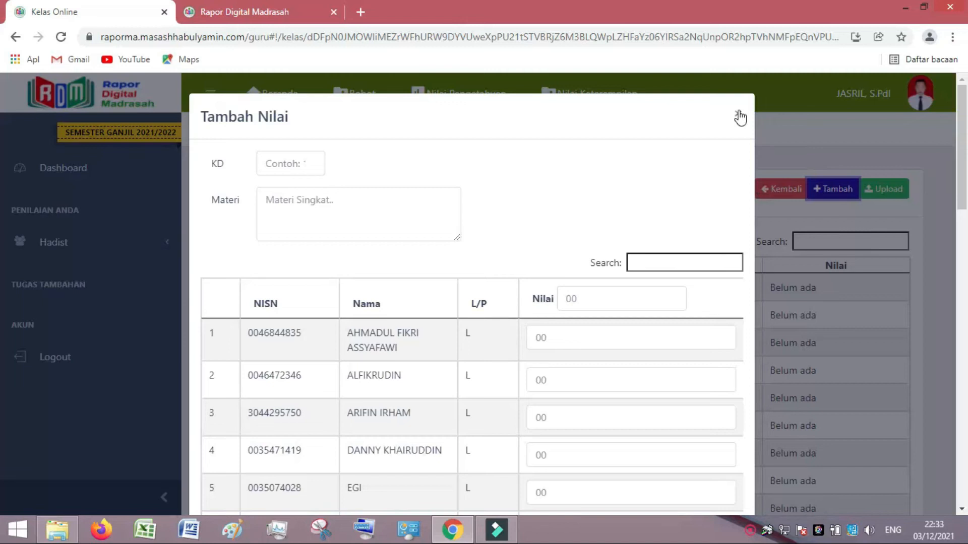
# Enter KD 1, Materi 1 and a grade of 98 for every student, and save.
pyautogui.click(290, 170)
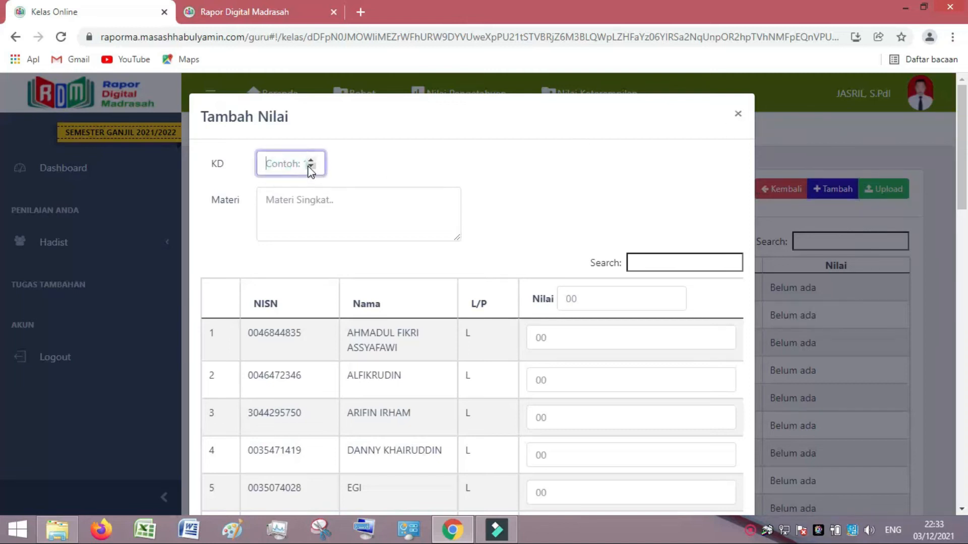
pyautogui.click(310, 160)
pyautogui.click(311, 168)
pyautogui.click(311, 160)
pyautogui.click(295, 199)
pyautogui.write('Materi 1')
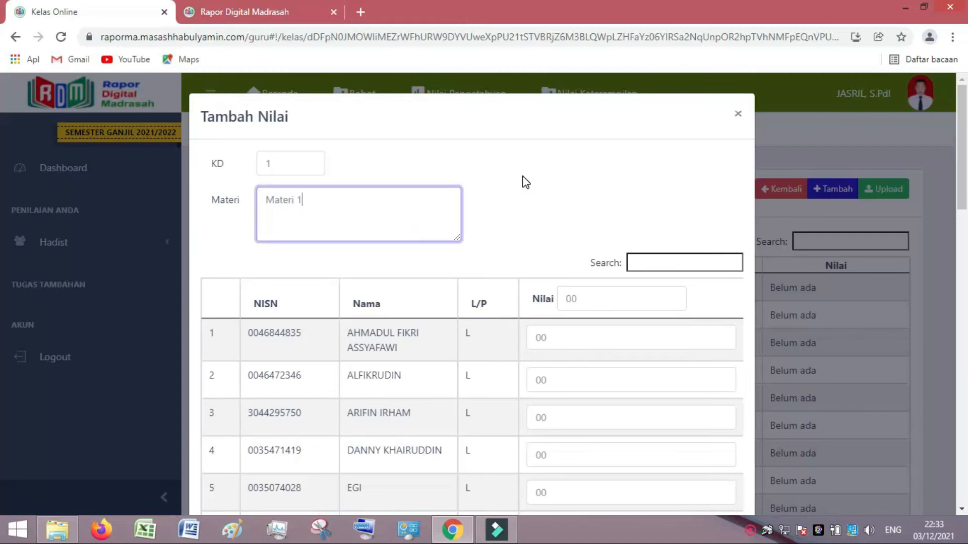
pyautogui.click(587, 298)
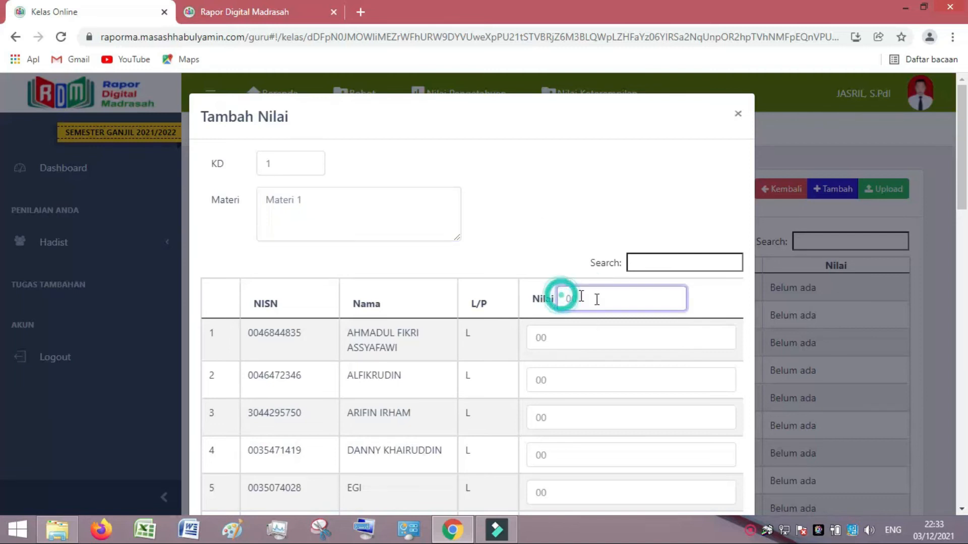
pyautogui.write('98')
pyautogui.scroll(-15, 610, 357)
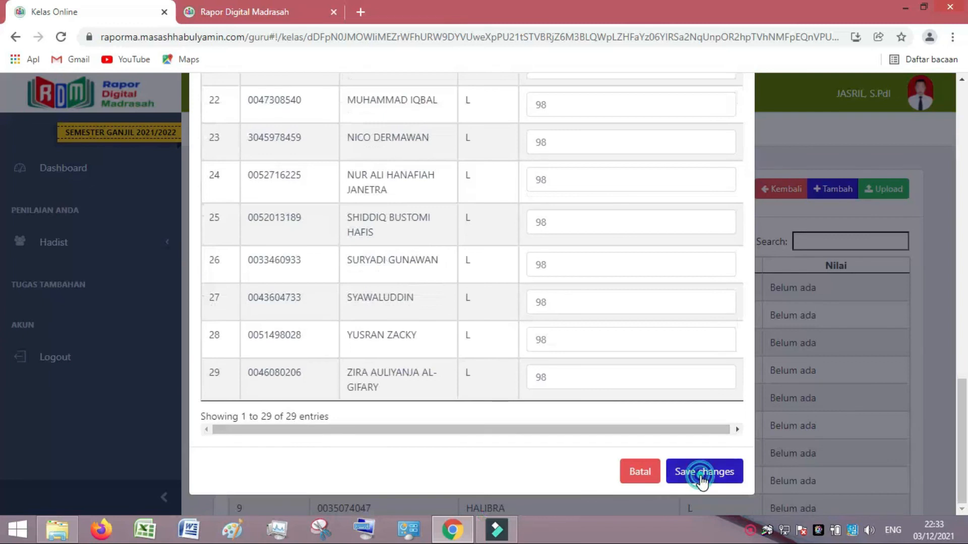
pyautogui.click(703, 473)
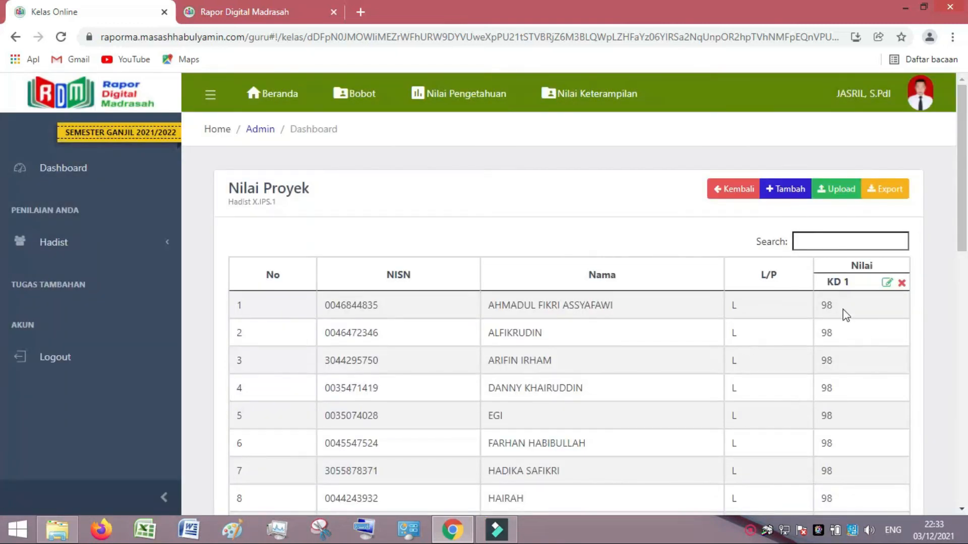
# Delete the KD 1 project grade column and start a fresh Tambah Nilai entry.
pyautogui.click(901, 285)
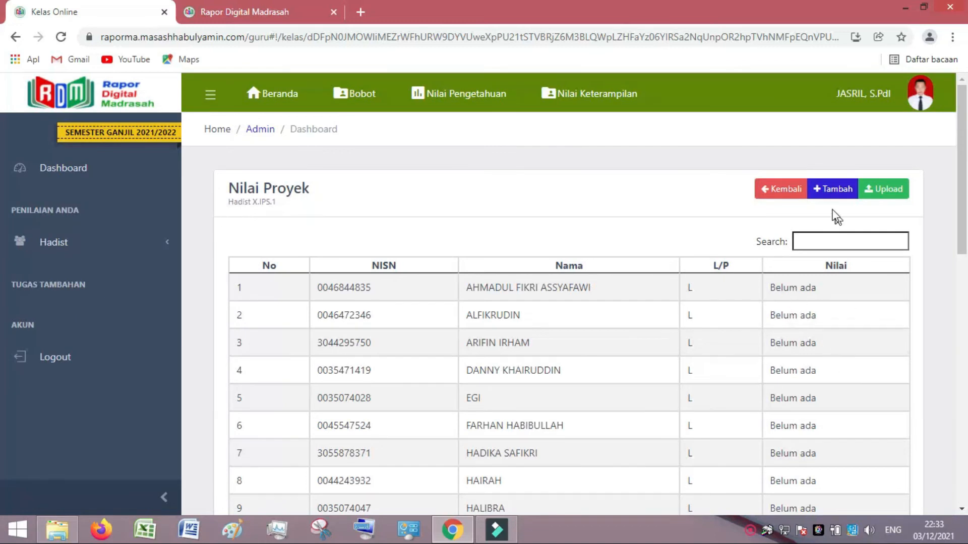
pyautogui.click(832, 196)
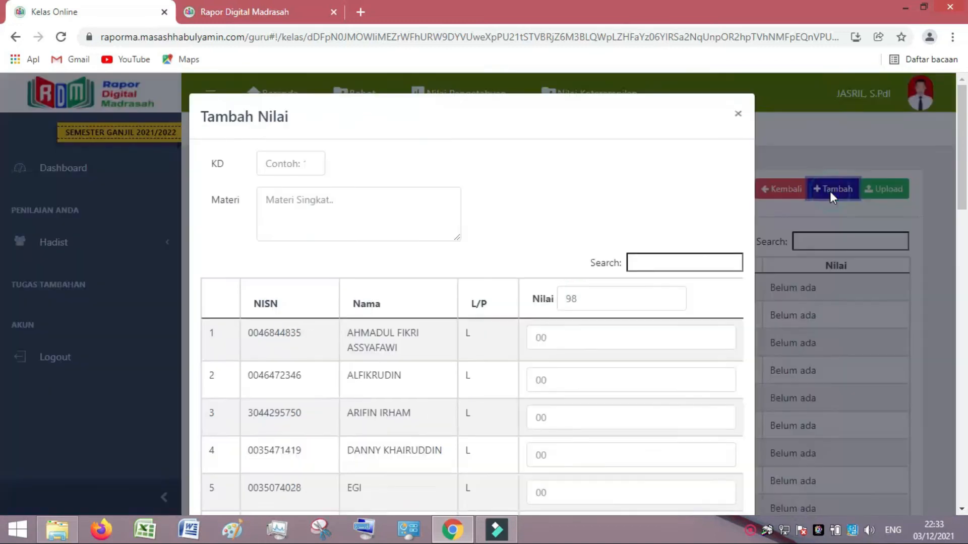
# Save project grades for KD 1, Materi 1, with 98 for every student.
pyautogui.click(311, 162)
pyautogui.click(302, 201)
pyautogui.write('Materi 1')
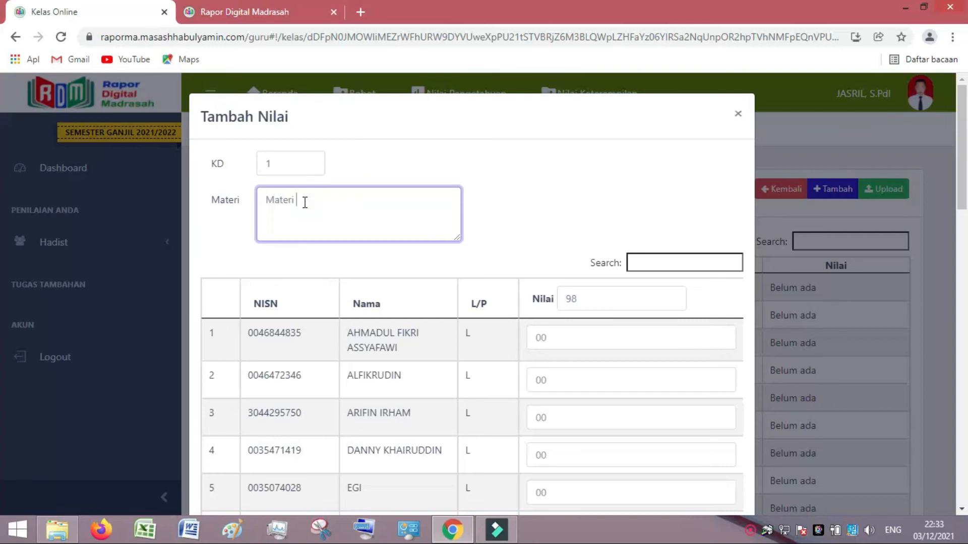
pyautogui.doubleClick(594, 298)
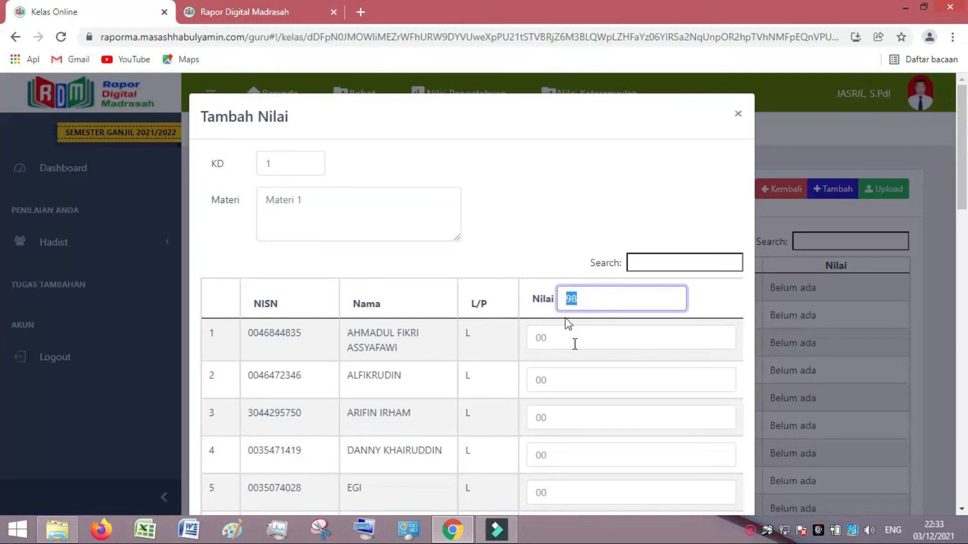
pyautogui.write('98')
pyautogui.scroll(-20, 577, 408)
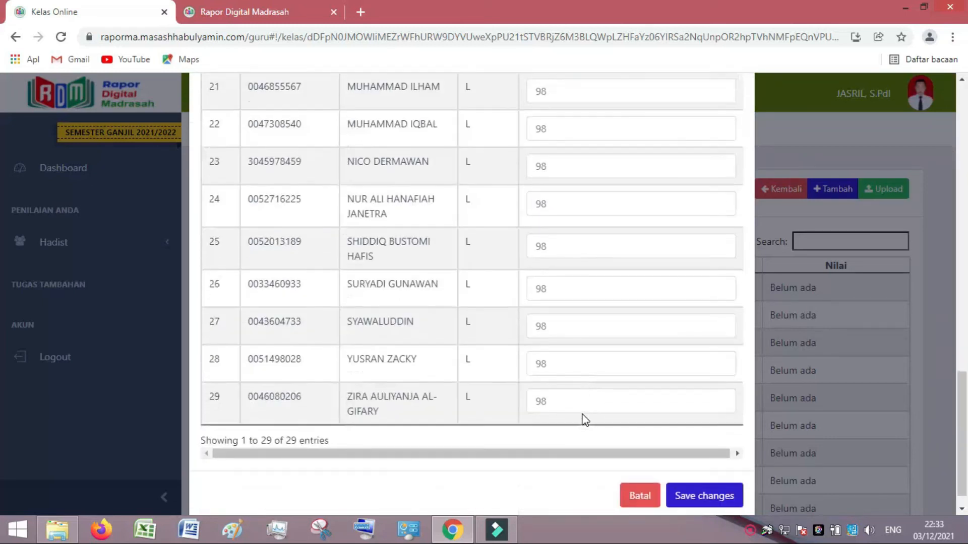
pyautogui.click(687, 486)
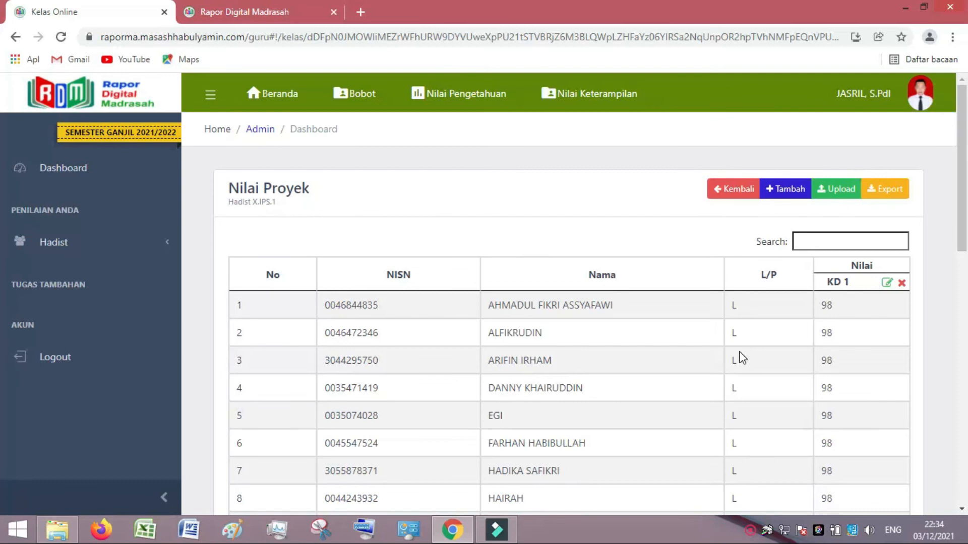
# Edit the KD 1 project grades so the first two students get 96 and 95.
pyautogui.click(887, 283)
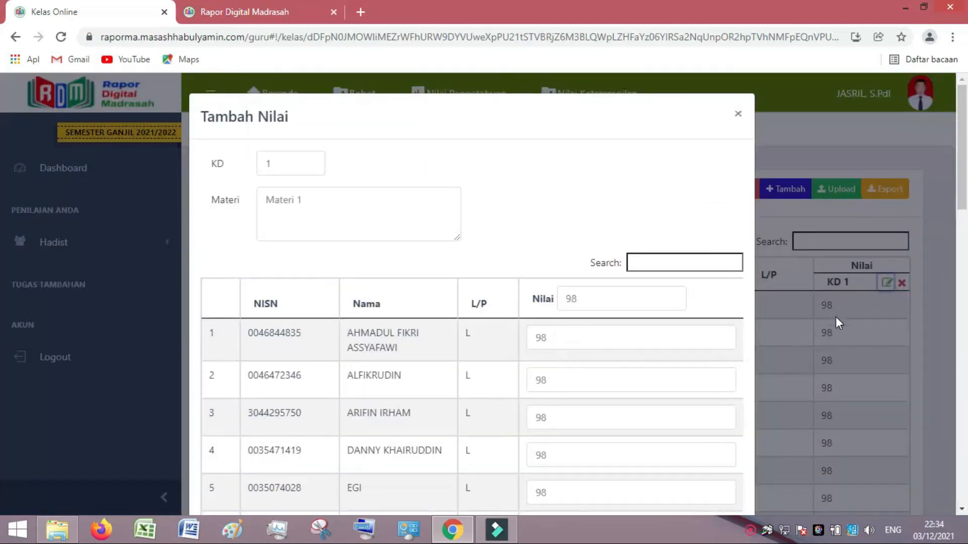
pyautogui.click(553, 338)
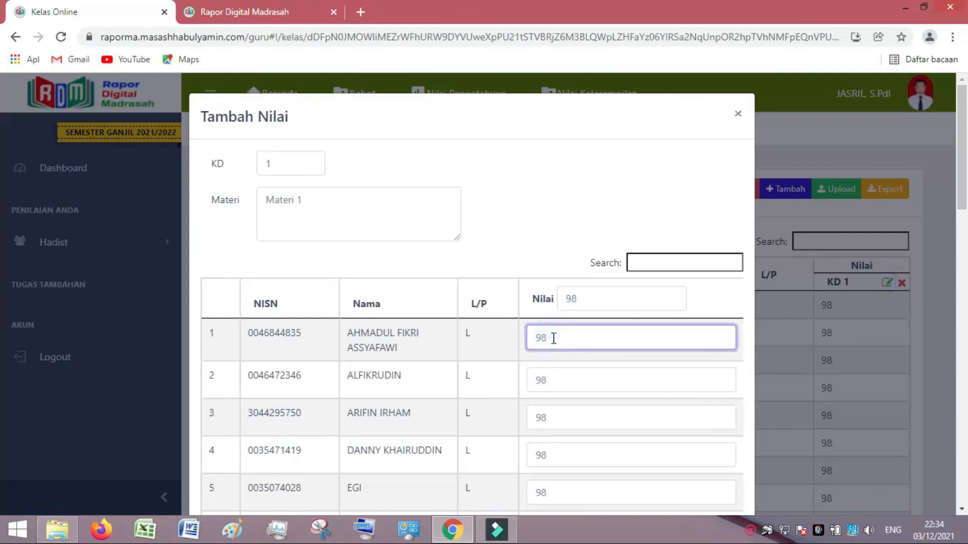
pyautogui.write('6')
pyautogui.click(560, 373)
pyautogui.press('BackSpace')
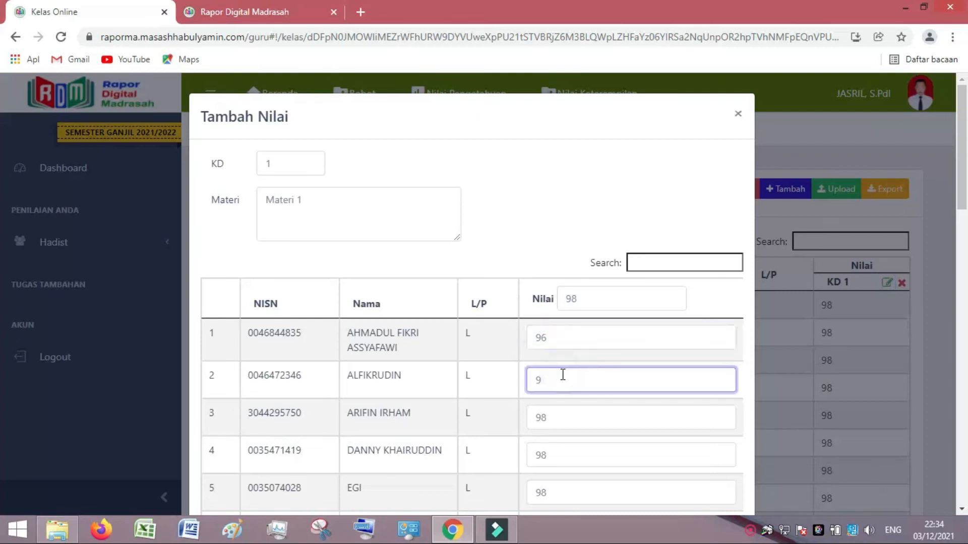
pyautogui.write('5')
pyautogui.scroll(-20, 598, 342)
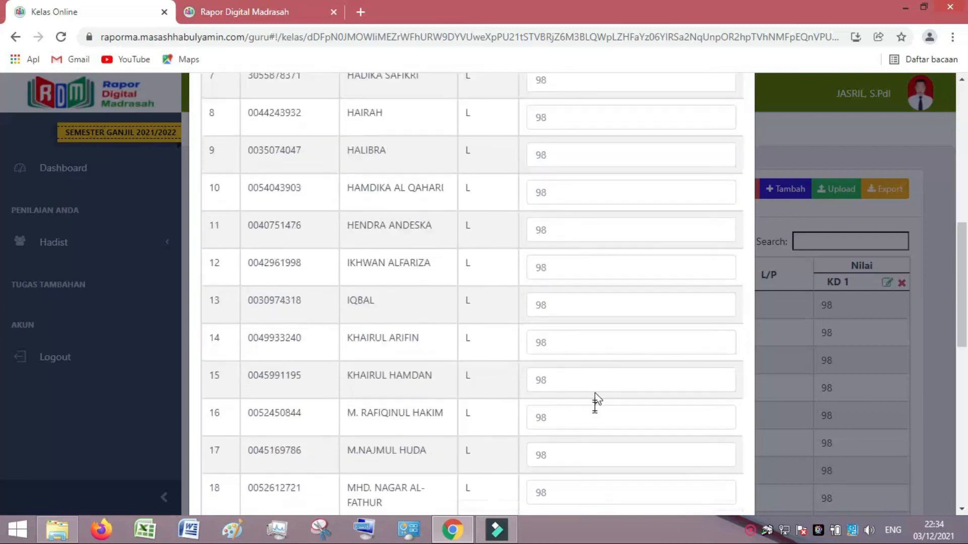
pyautogui.click(676, 471)
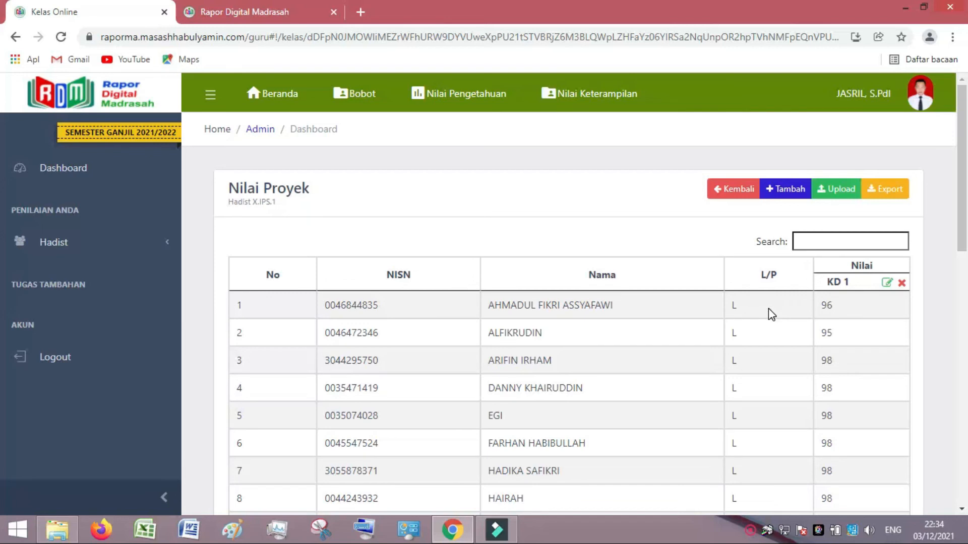
pyautogui.click(786, 192)
# Add a KD 2 project grade column, Materi 2, with 87 for every student, then leave Nilai Proyek.
pyautogui.click(735, 117)
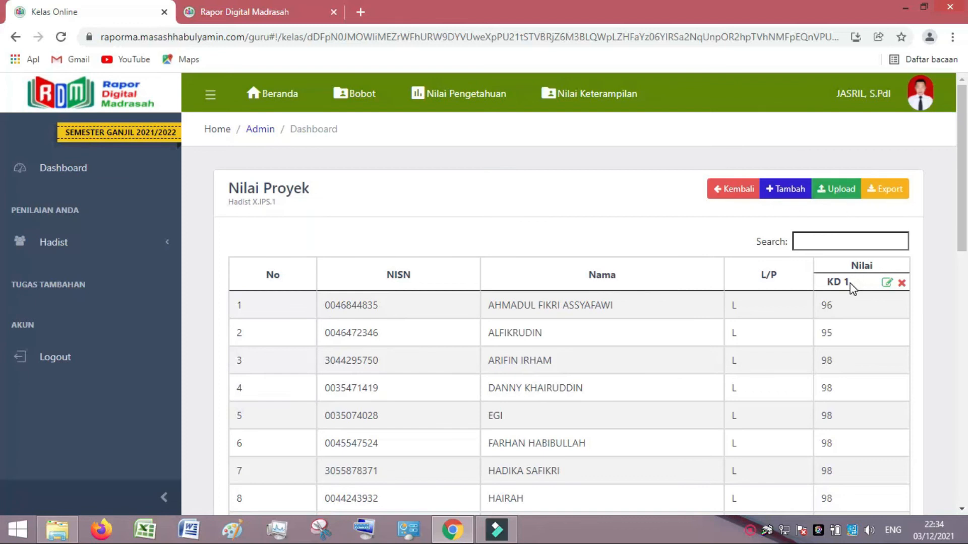
pyautogui.click(787, 194)
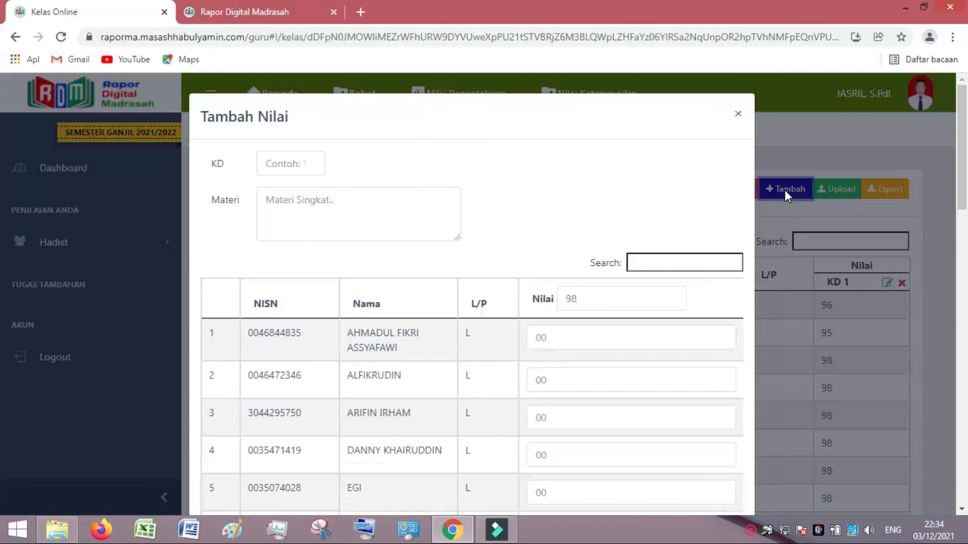
pyautogui.click(310, 160)
pyautogui.click(310, 160)
pyautogui.click(288, 212)
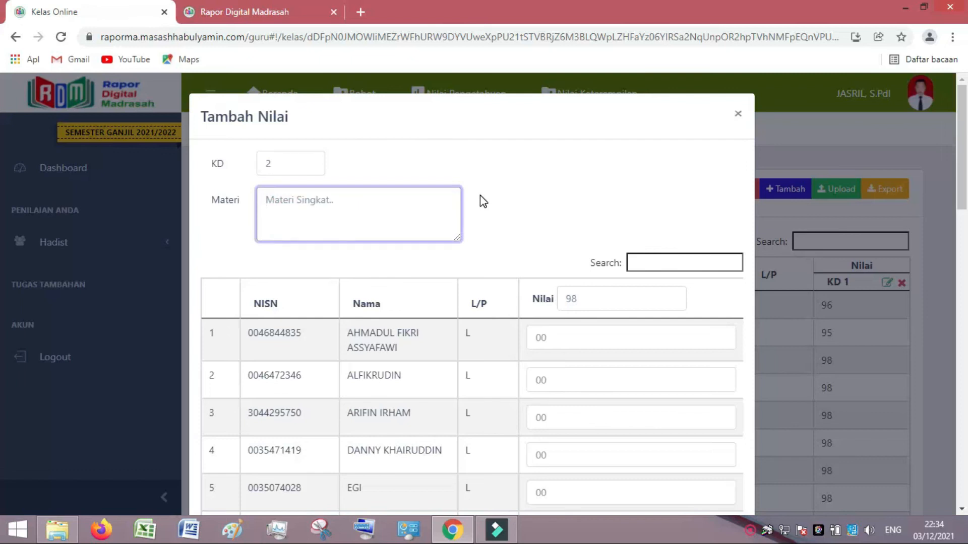
pyautogui.write('Materi 2')
pyautogui.doubleClick(585, 299)
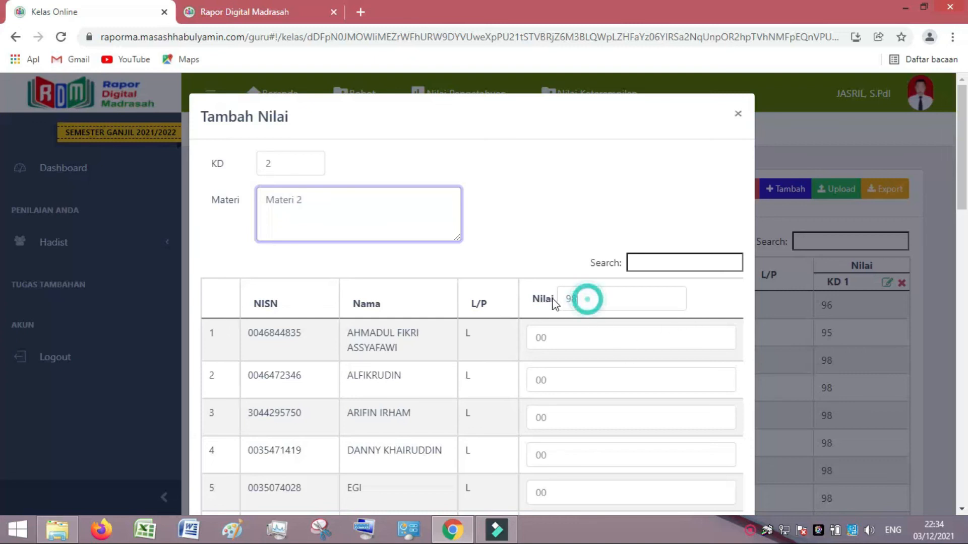
pyautogui.write('87')
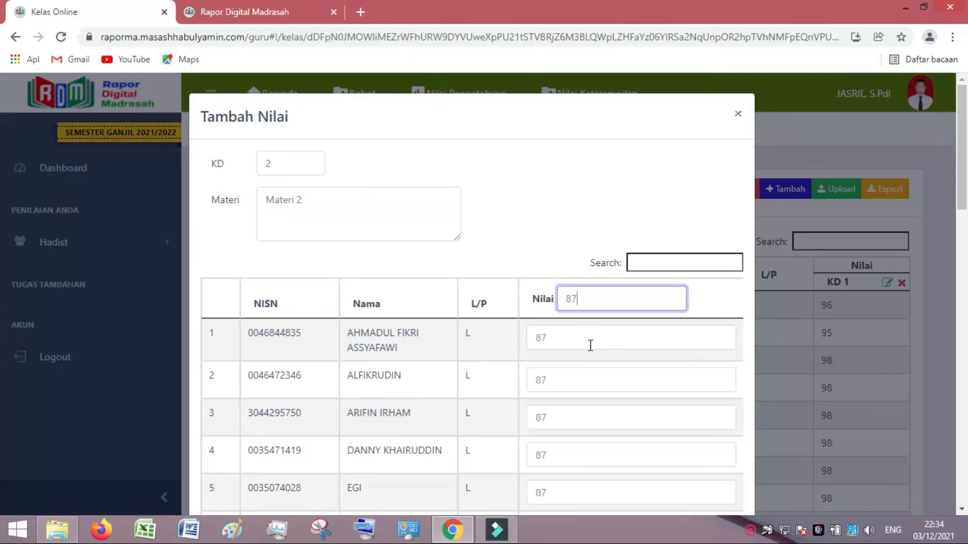
pyautogui.scroll(-15, 647, 369)
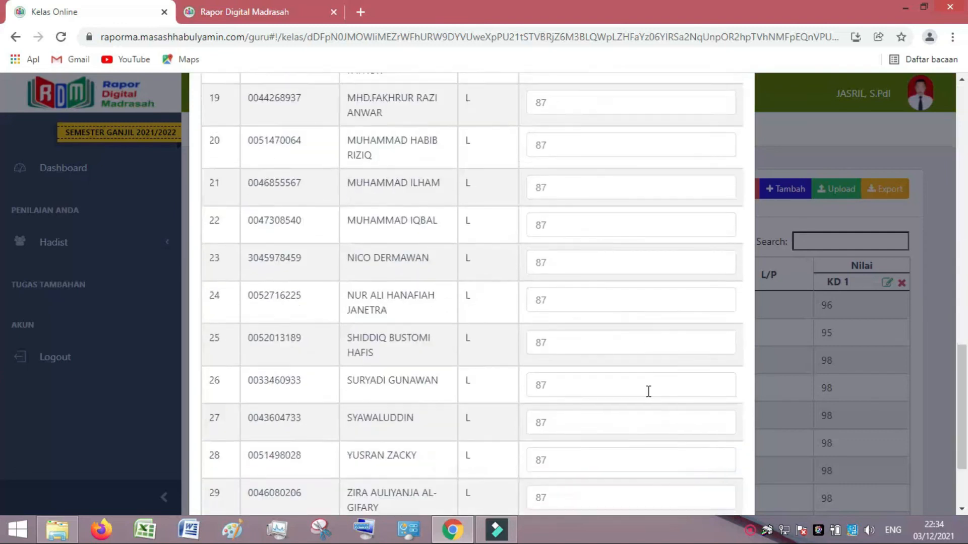
pyautogui.click(679, 474)
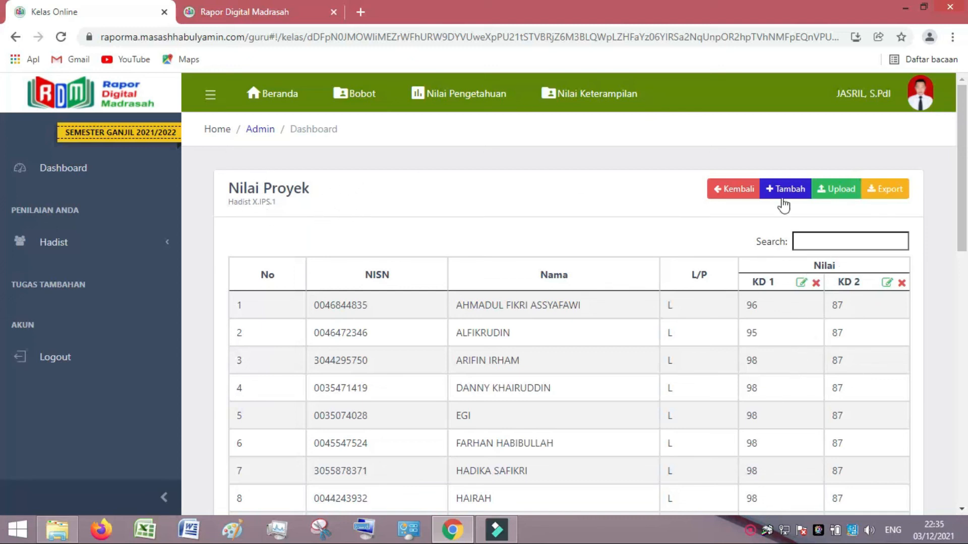
pyautogui.click(730, 189)
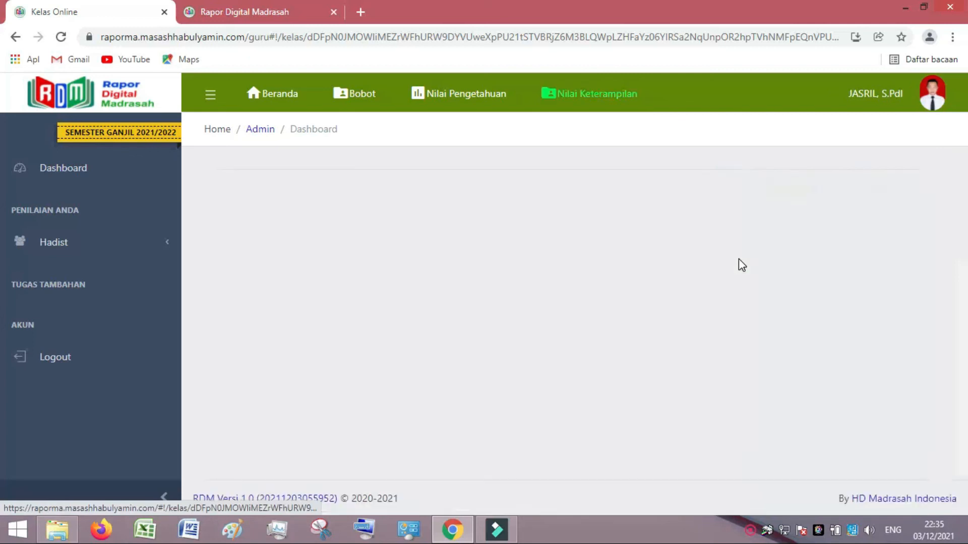
# Go to the Unjuk Kerja performance scores and start a new score entry.
pyautogui.click(828, 192)
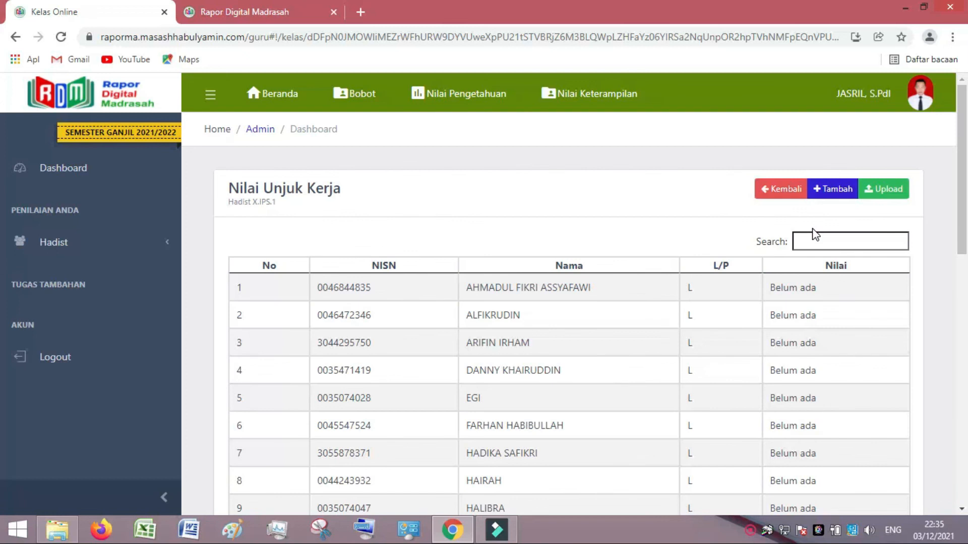
pyautogui.click(874, 189)
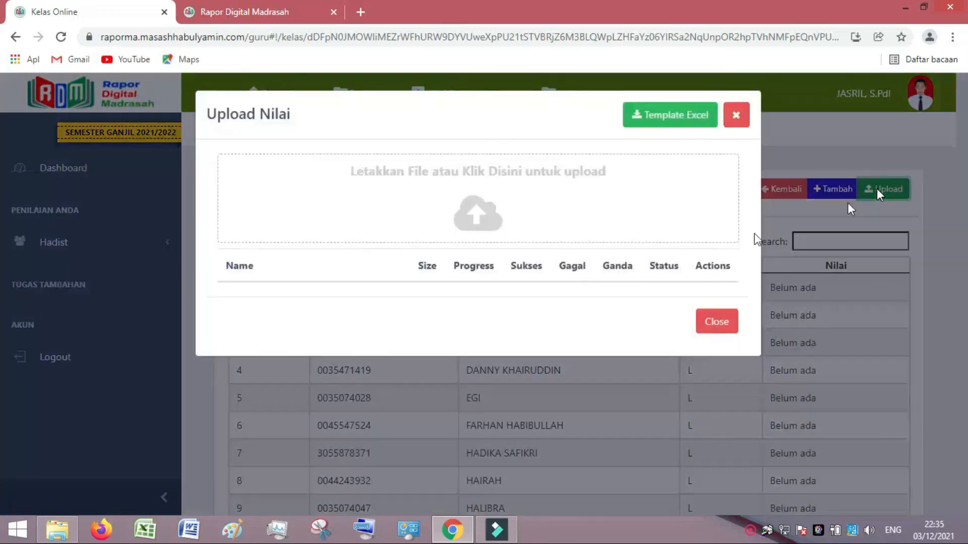
pyautogui.click(736, 117)
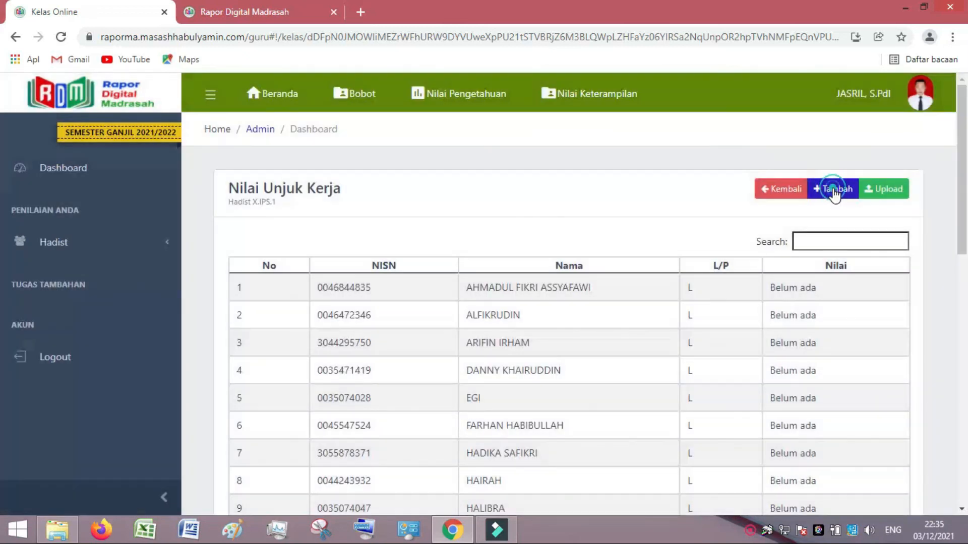
pyautogui.click(832, 189)
# Save KD 1 performance scores of 88 for all students, then export and open the Excel sheet.
pyautogui.click(311, 164)
pyautogui.click(292, 201)
pyautogui.write('Materi 1')
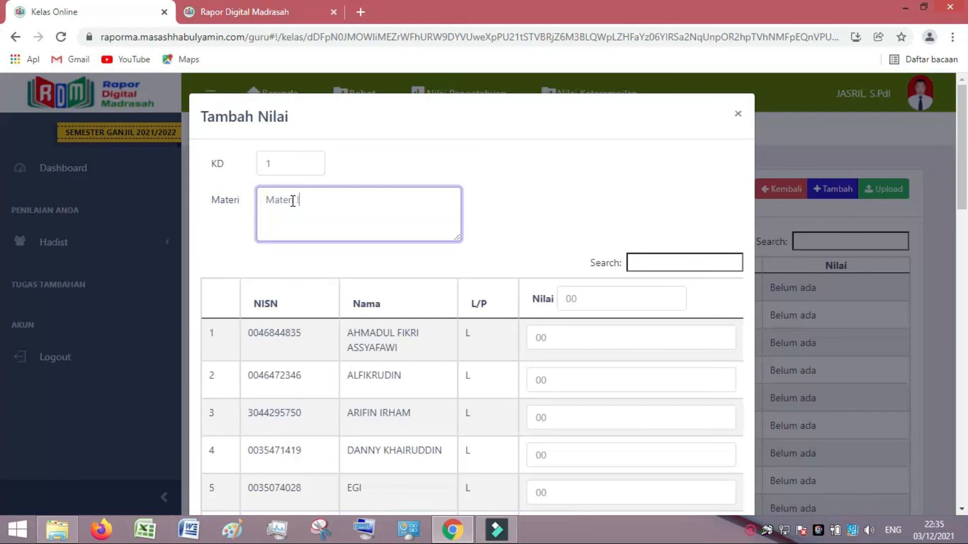
pyautogui.click(562, 299)
pyautogui.write('88')
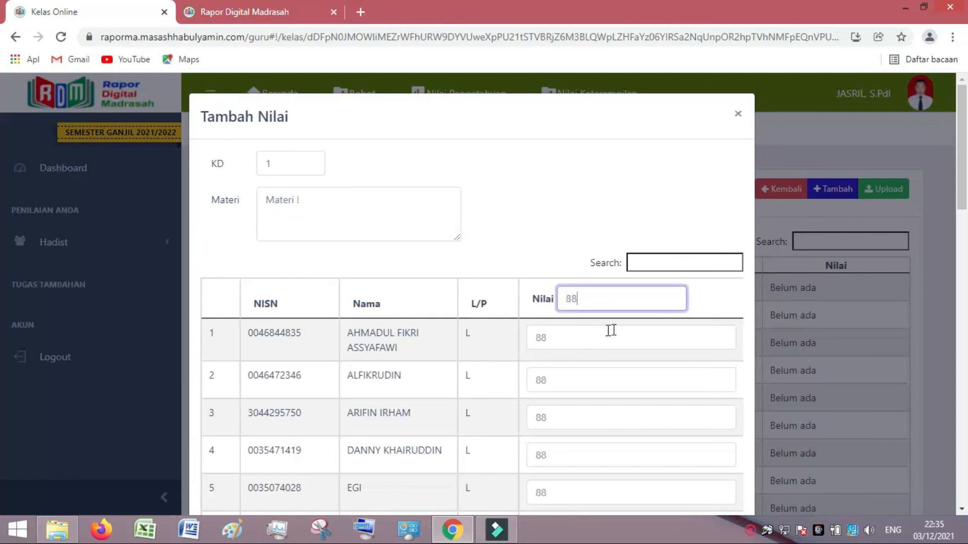
pyautogui.scroll(-15, 596, 368)
pyautogui.scroll(-5, 602, 388)
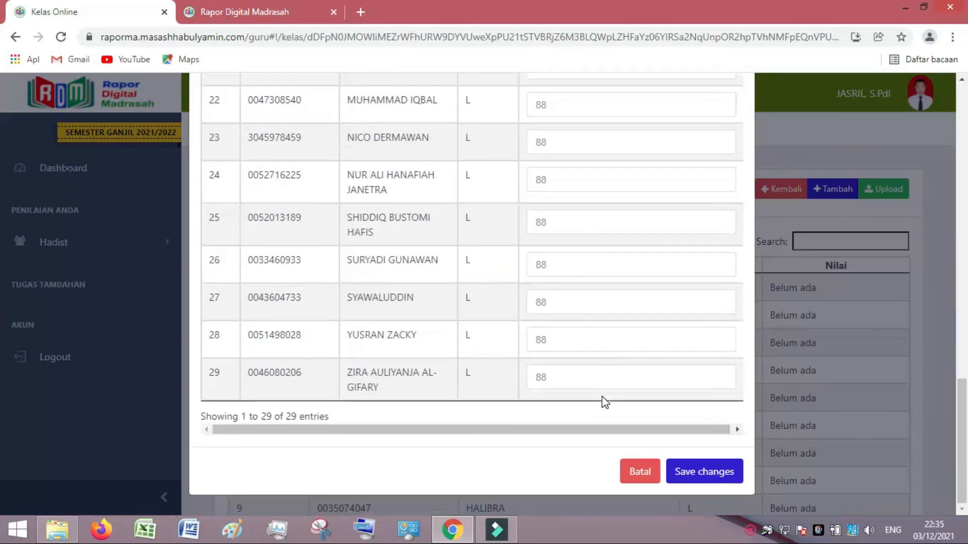
pyautogui.click(674, 471)
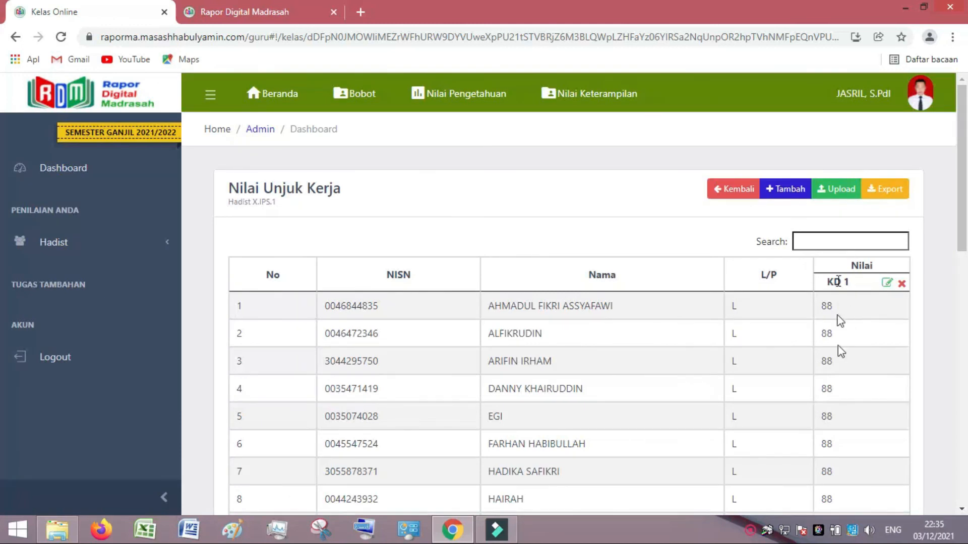
pyautogui.click(892, 189)
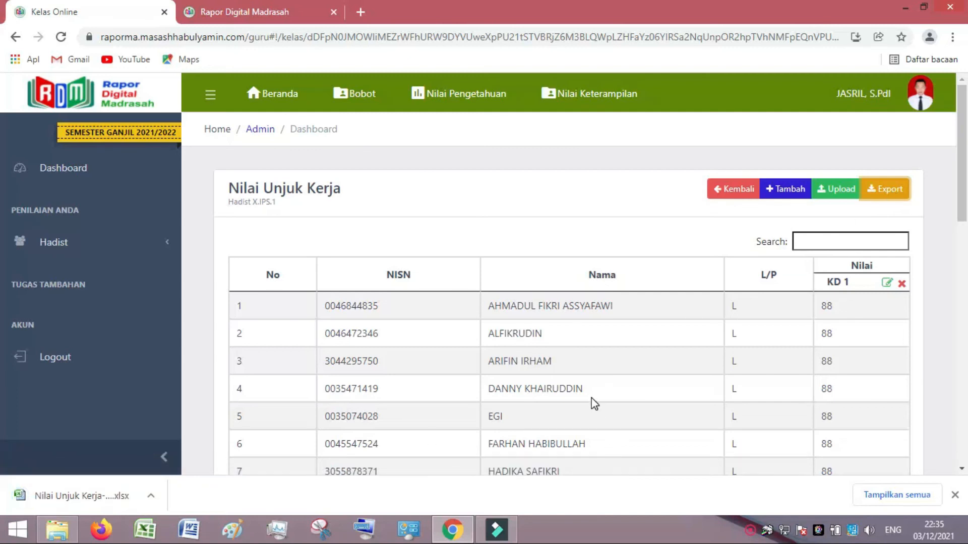
pyautogui.click(79, 495)
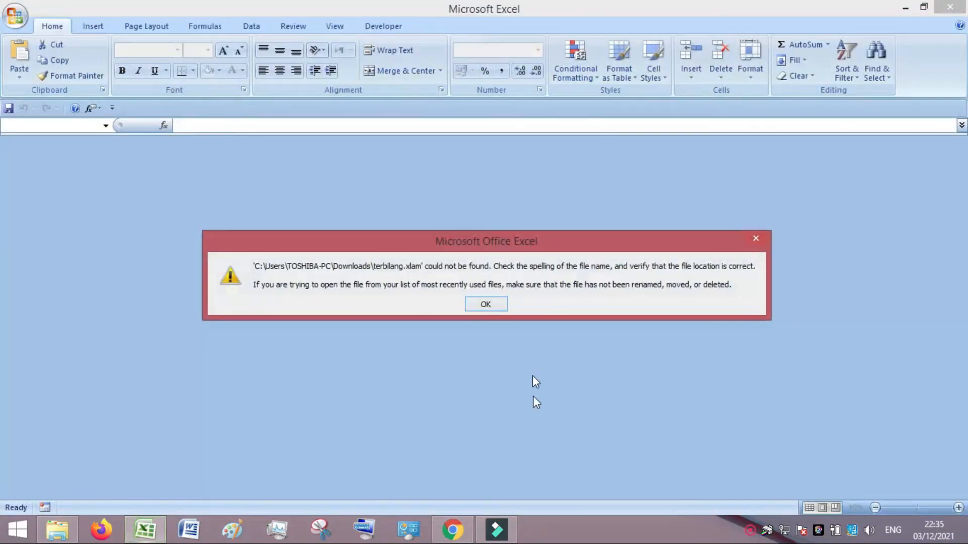
# Dismiss the terbilang.xlam error, check the 88 scores for all students, and return to RDM.
pyautogui.click(469, 307)
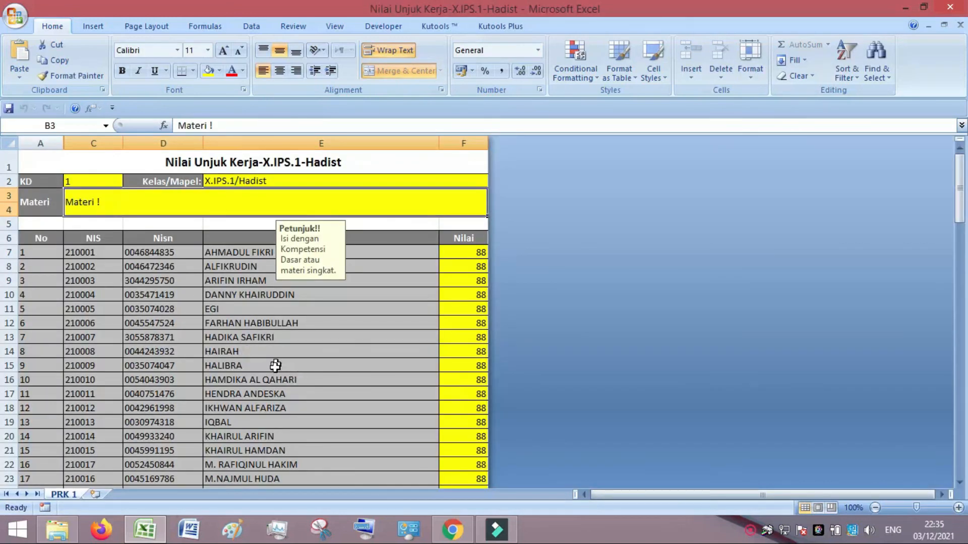
pyautogui.scroll(-1, 412, 369)
pyautogui.scroll(-4, 419, 378)
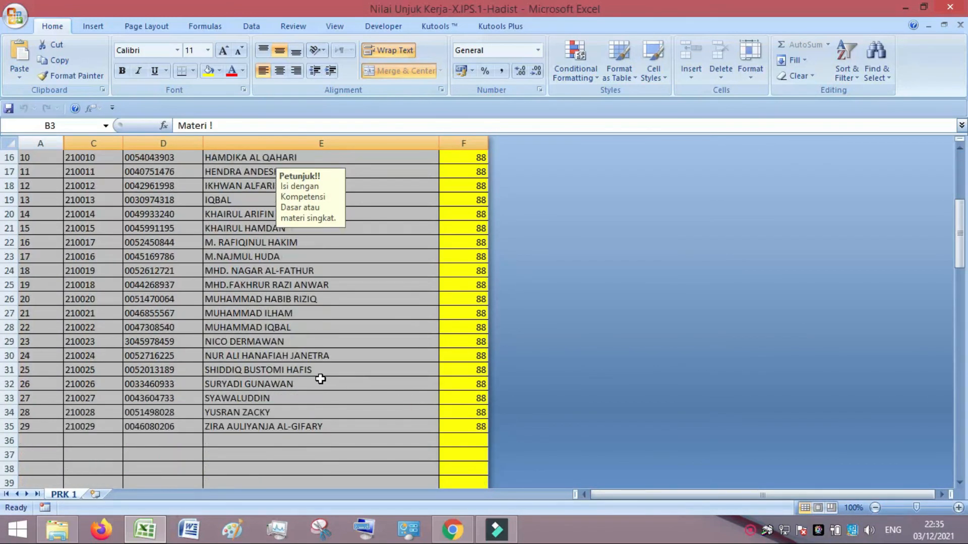
pyautogui.scroll(2, 320, 379)
pyautogui.scroll(3, 320, 381)
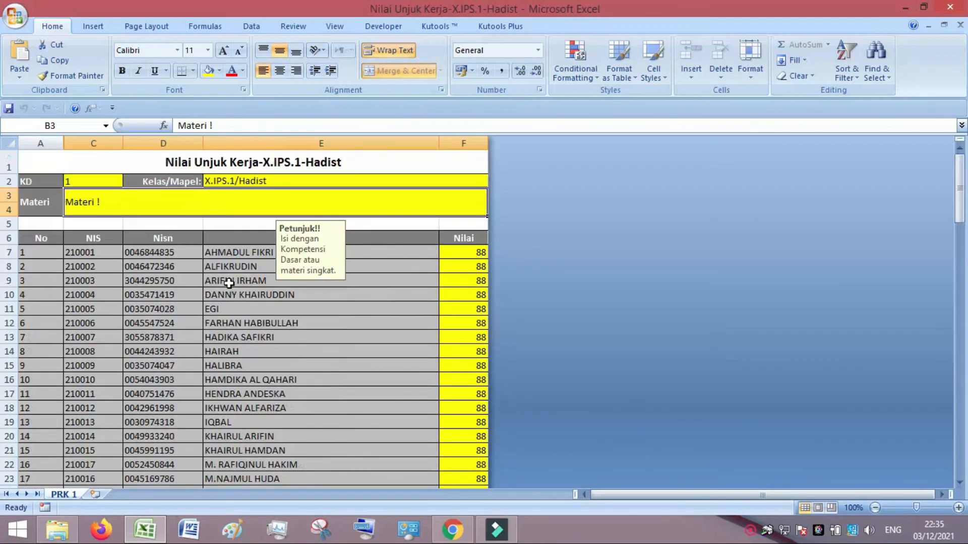
pyautogui.click(452, 529)
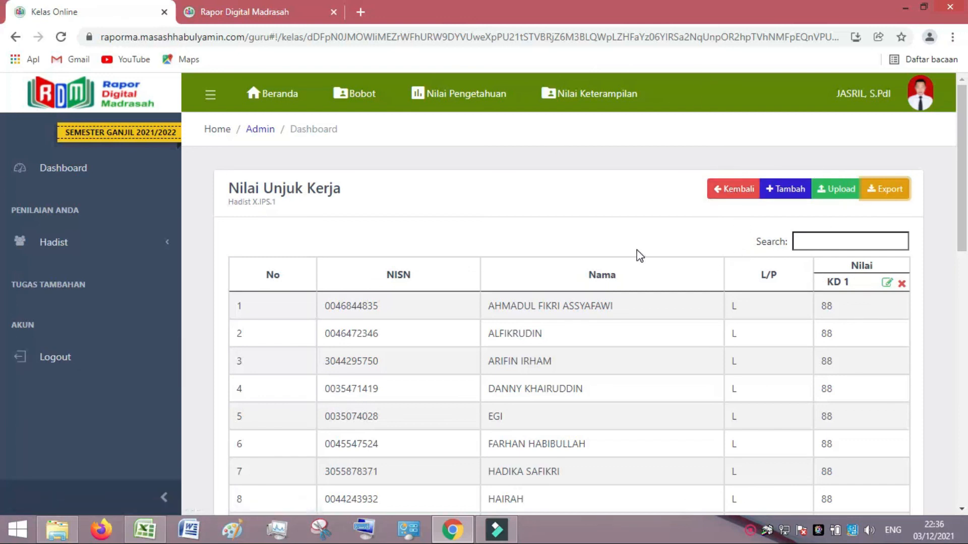
# Send the Hadist X.IPS.1 skills grades from Nilai Keterampilan and go to the Dashboard.
pyautogui.click(737, 195)
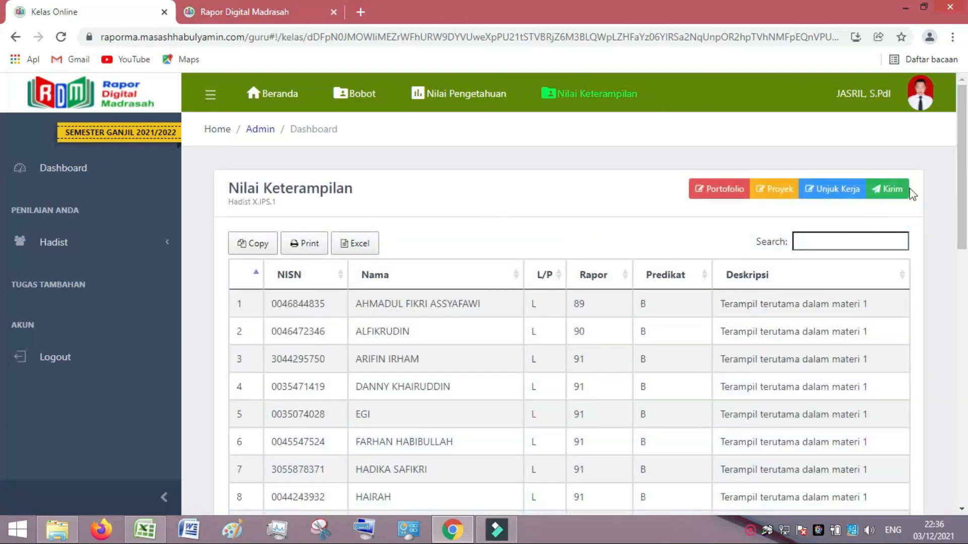
pyautogui.click(892, 189)
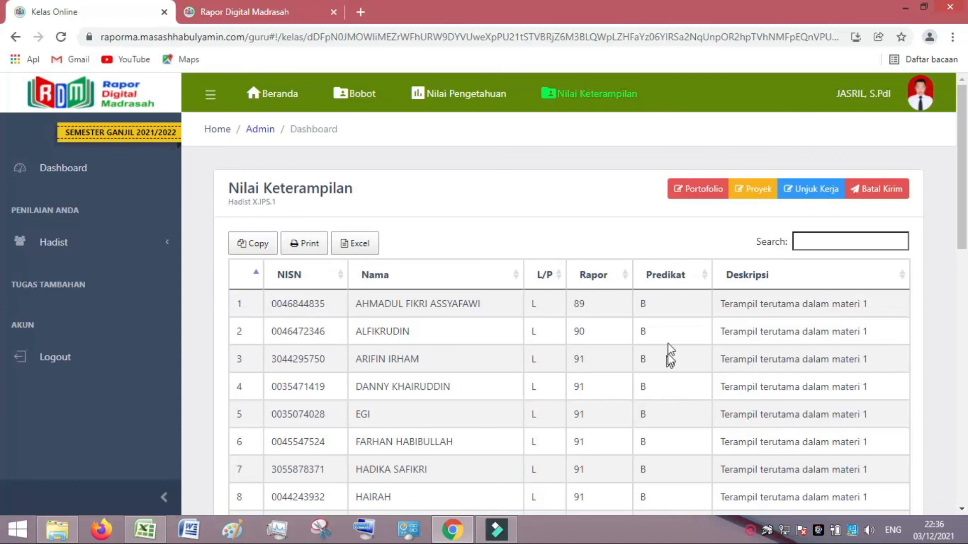
pyautogui.click(51, 172)
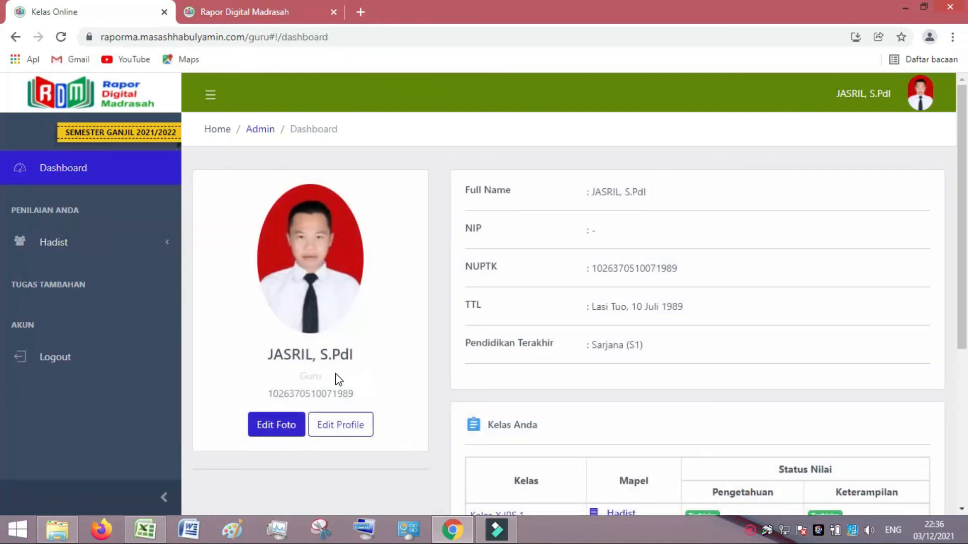
# Verify Hadist X.IPS.1 shows Terkirim for Pengetahuan and Keterampilan, then log out.
pyautogui.scroll(-5, 389, 372)
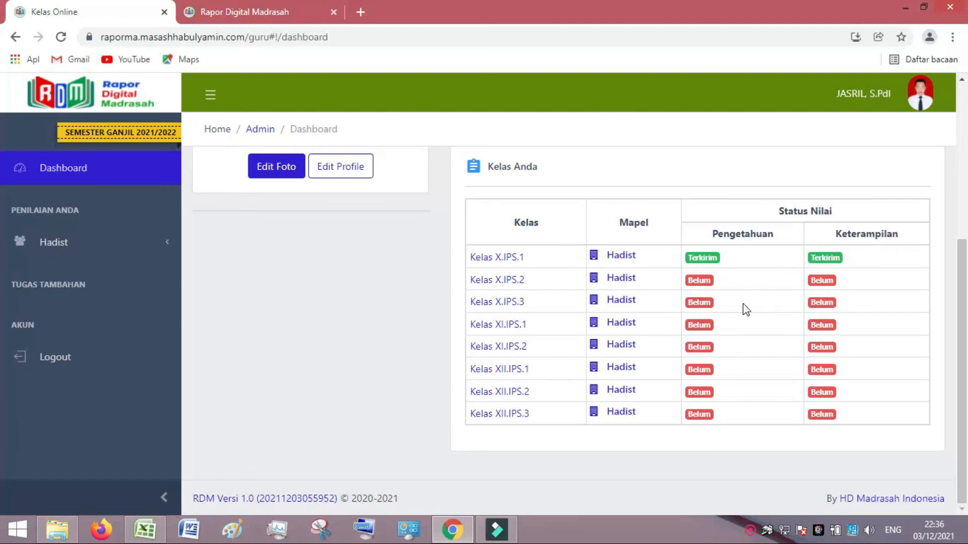
pyautogui.scroll(4, 723, 342)
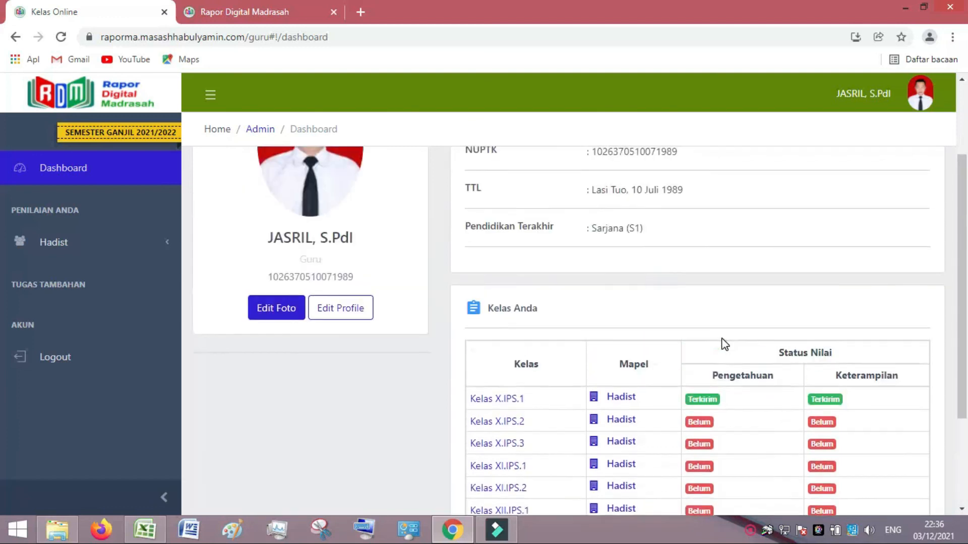
pyautogui.scroll(1, 725, 345)
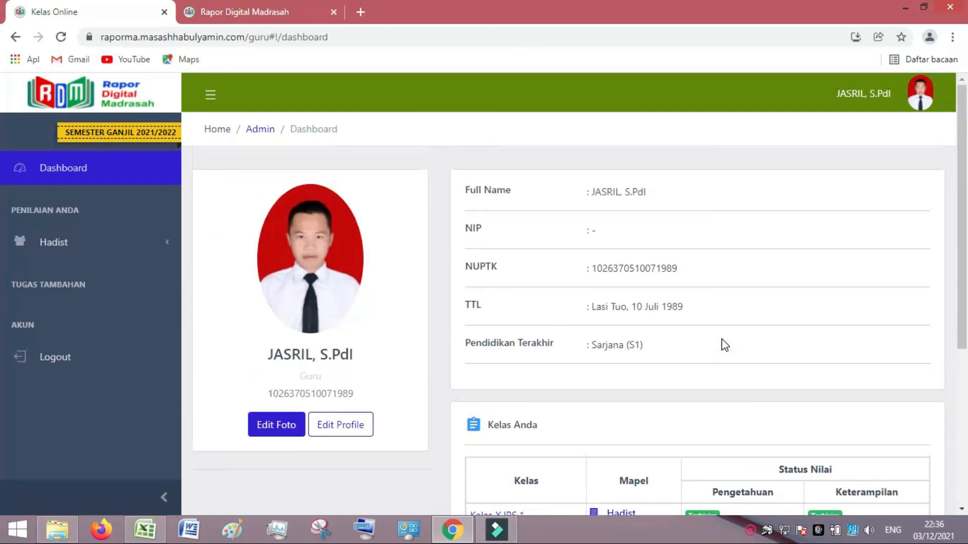
pyautogui.scroll(-5, 704, 378)
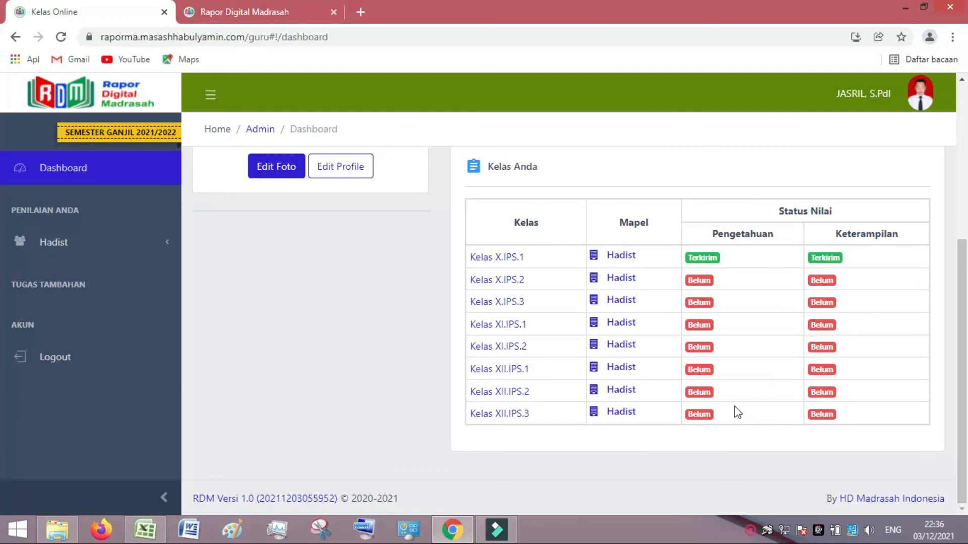
pyautogui.scroll(3, 489, 379)
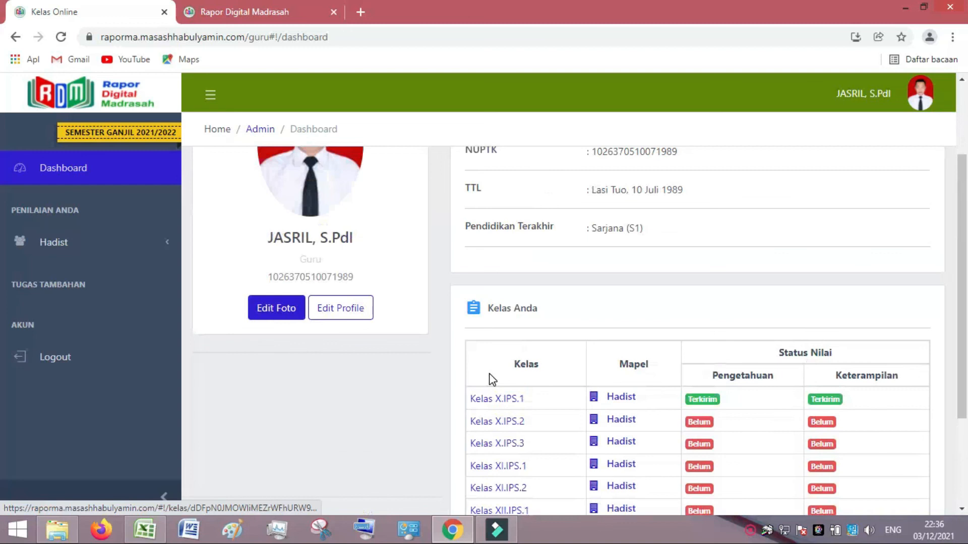
pyautogui.scroll(3, 492, 371)
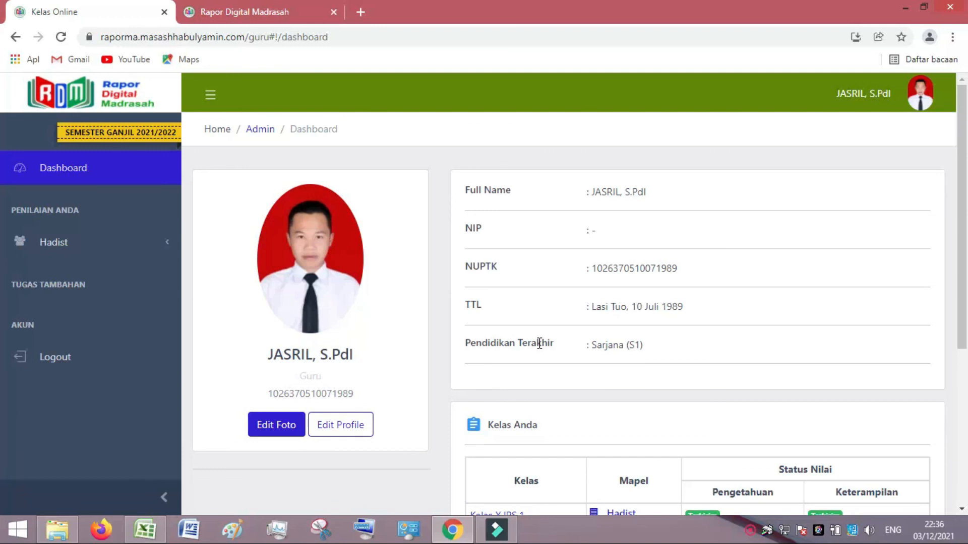
pyautogui.scroll(-5, 608, 361)
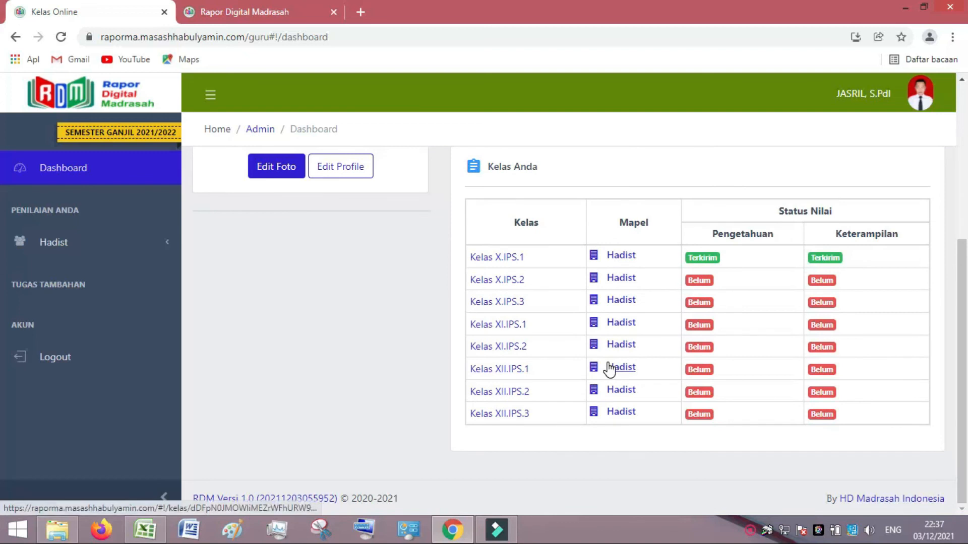
pyautogui.scroll(5, 608, 363)
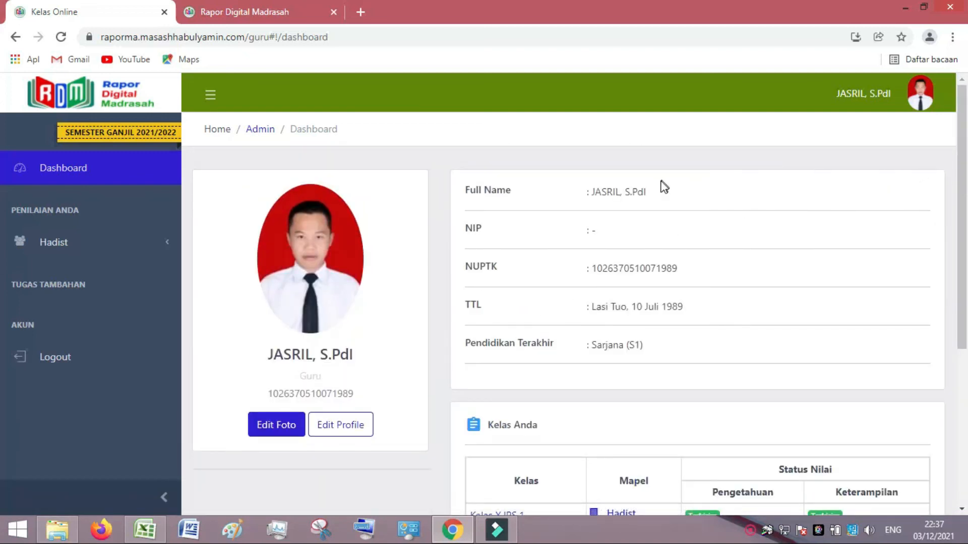
pyautogui.click(52, 359)
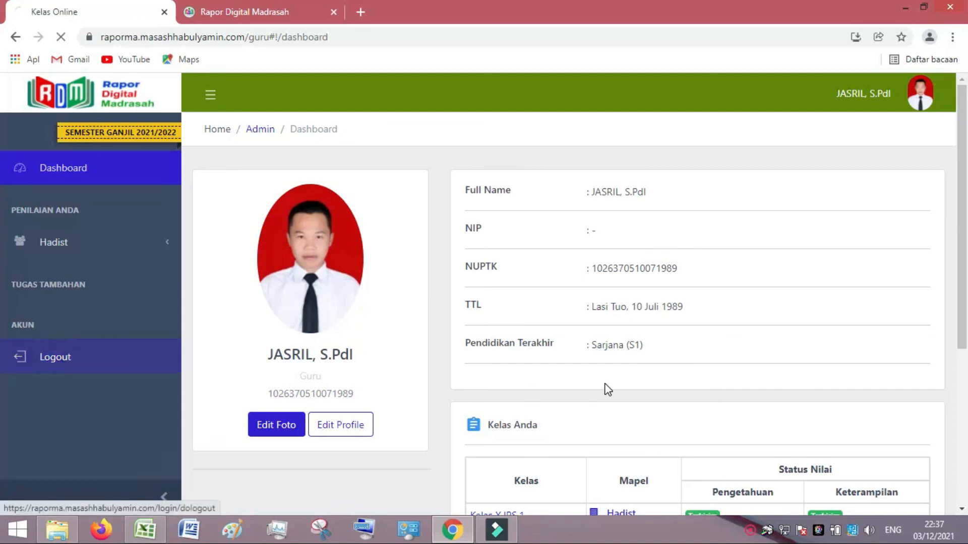